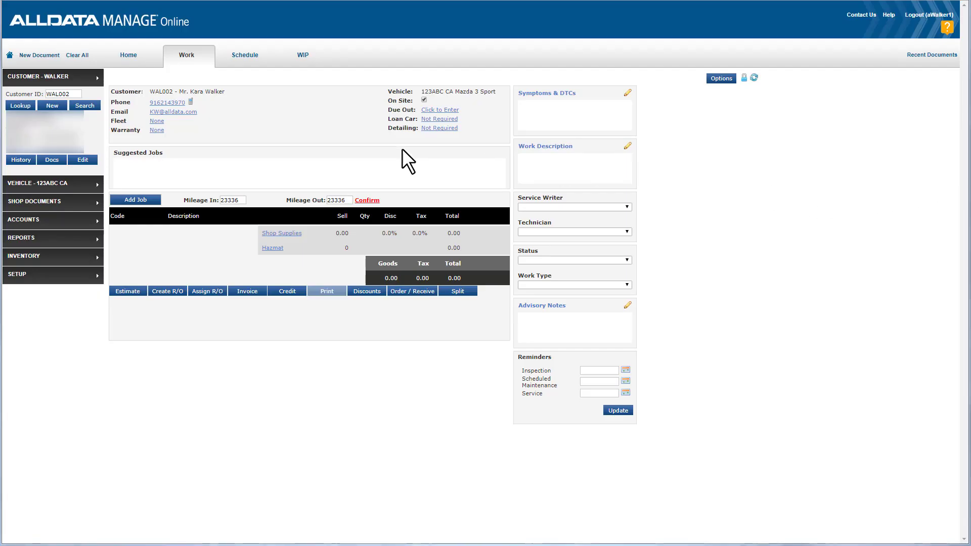
left_click_drag(184, 92, 327, 83)
left_click_drag(421, 92, 493, 86)
left_click(690, 180)
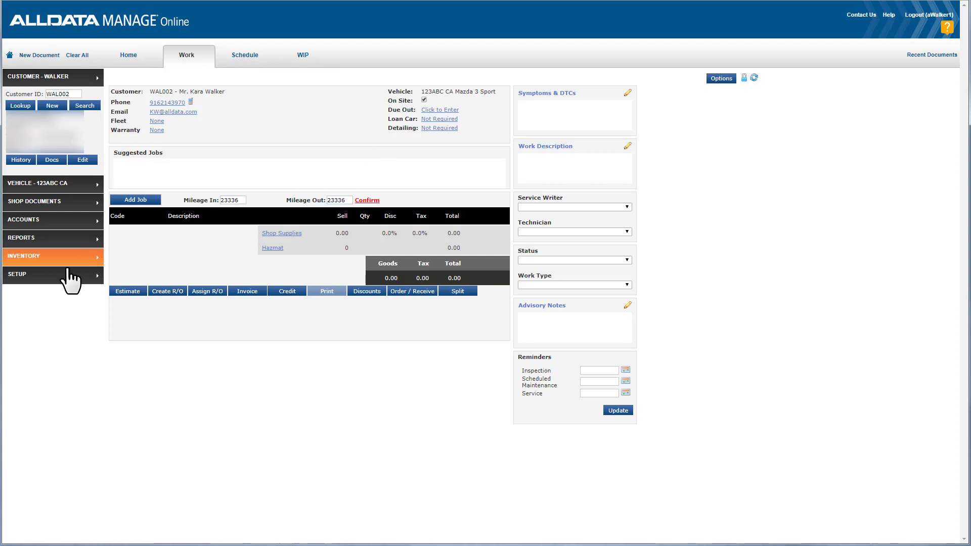
Step: Open the custom jobs setup page
left_click(60, 285)
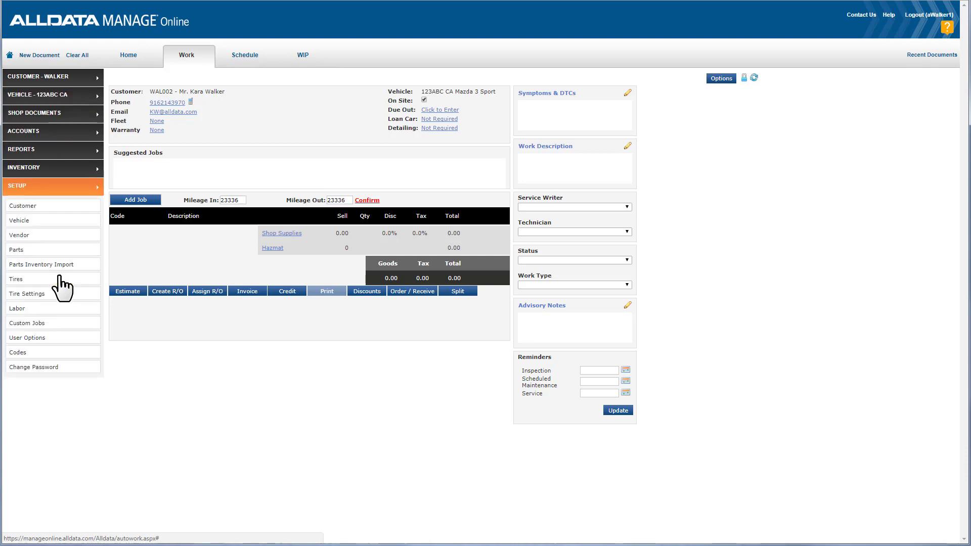
left_click(54, 324)
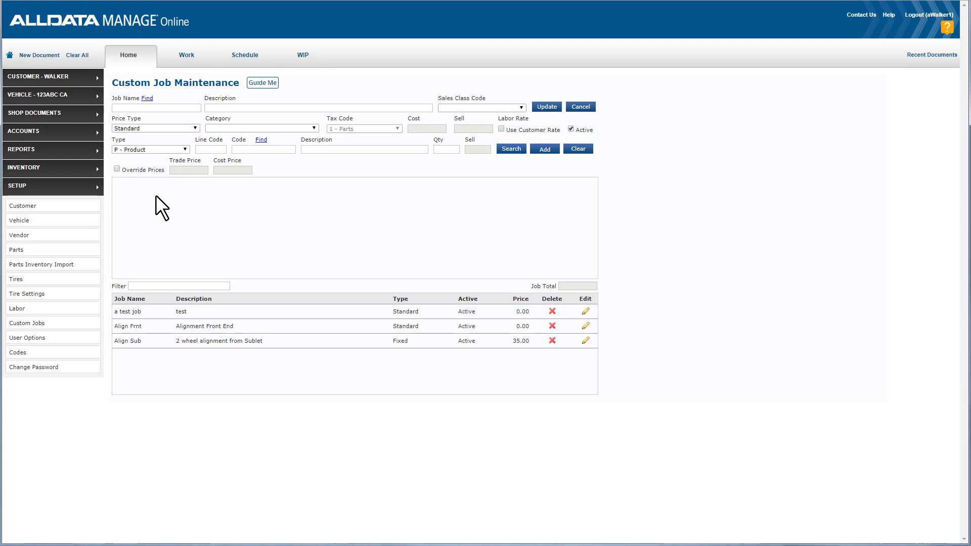
left_click(175, 148)
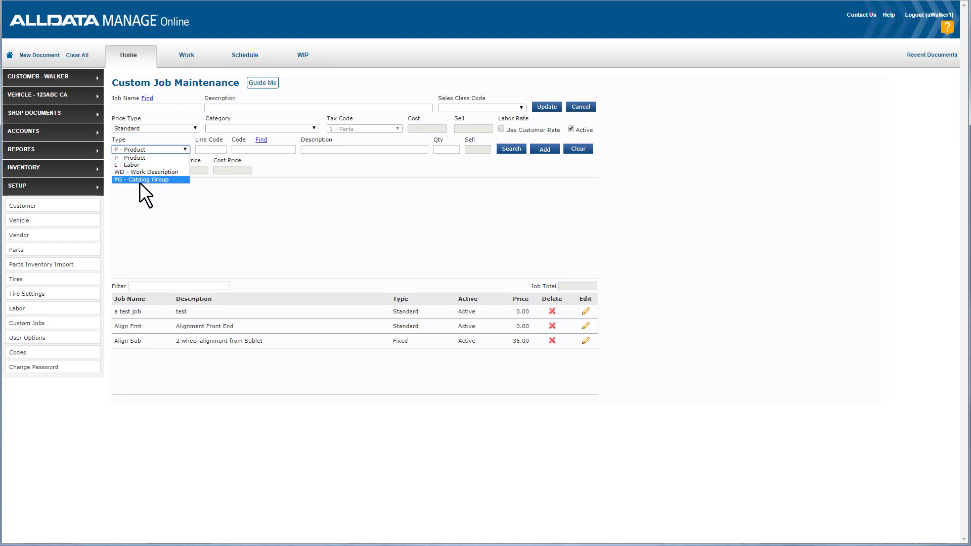
left_click(223, 207)
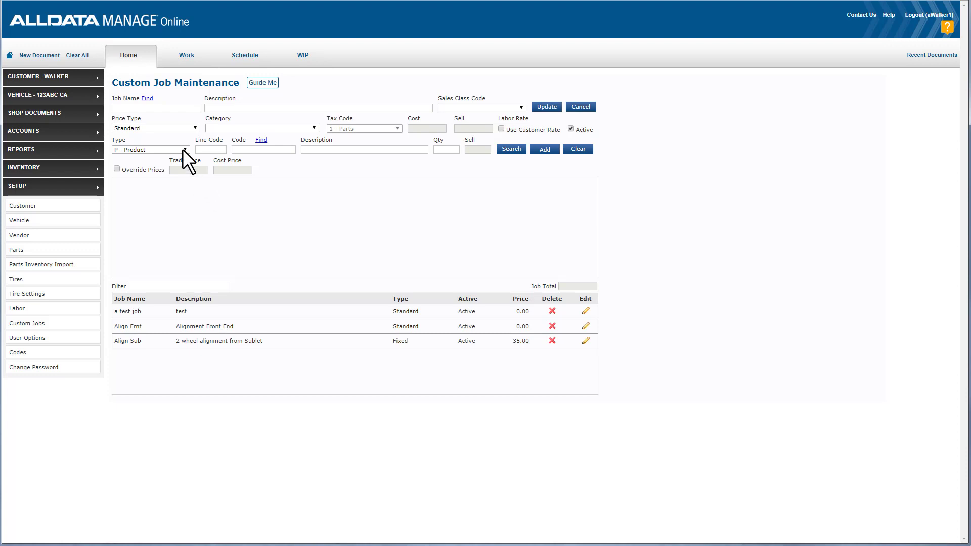
left_click(181, 129)
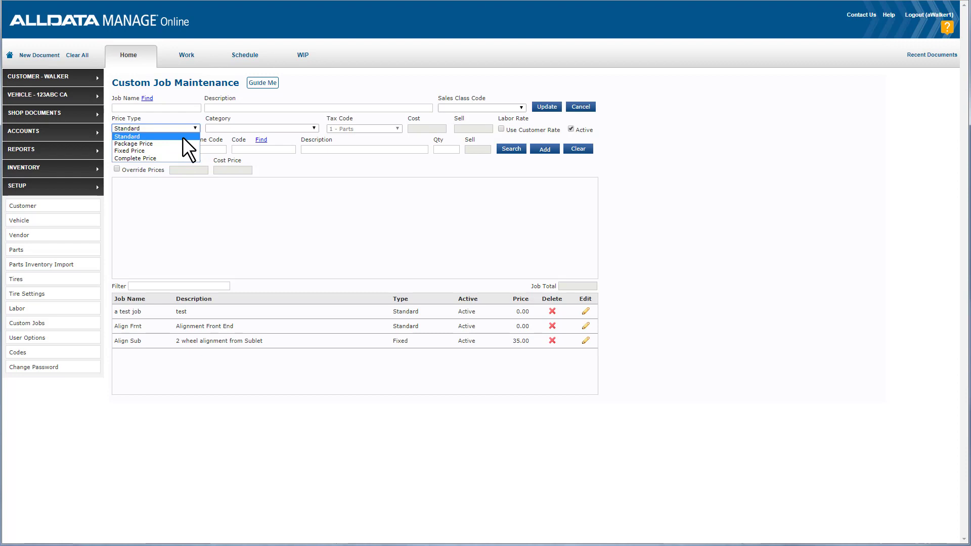
left_click(183, 136)
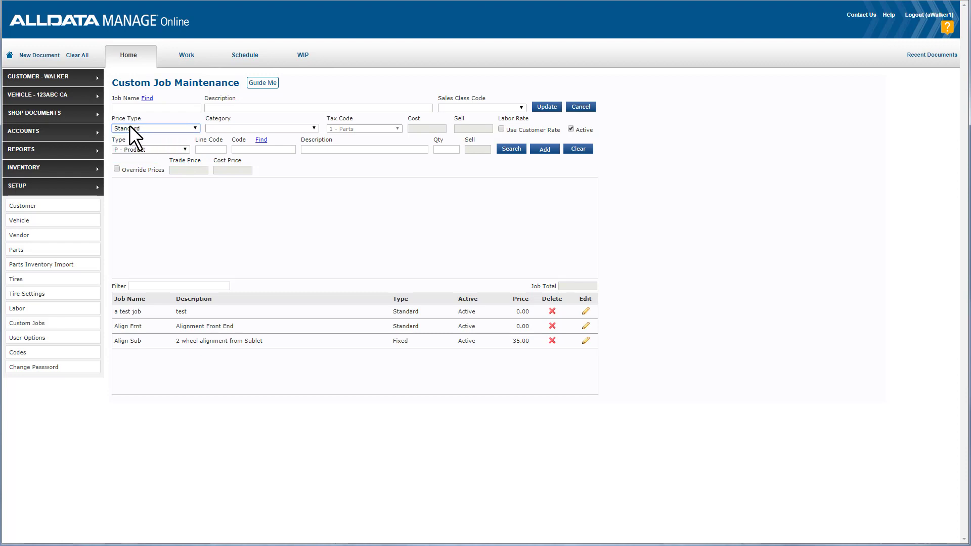
left_click_drag(141, 120, 115, 120)
left_click(154, 116)
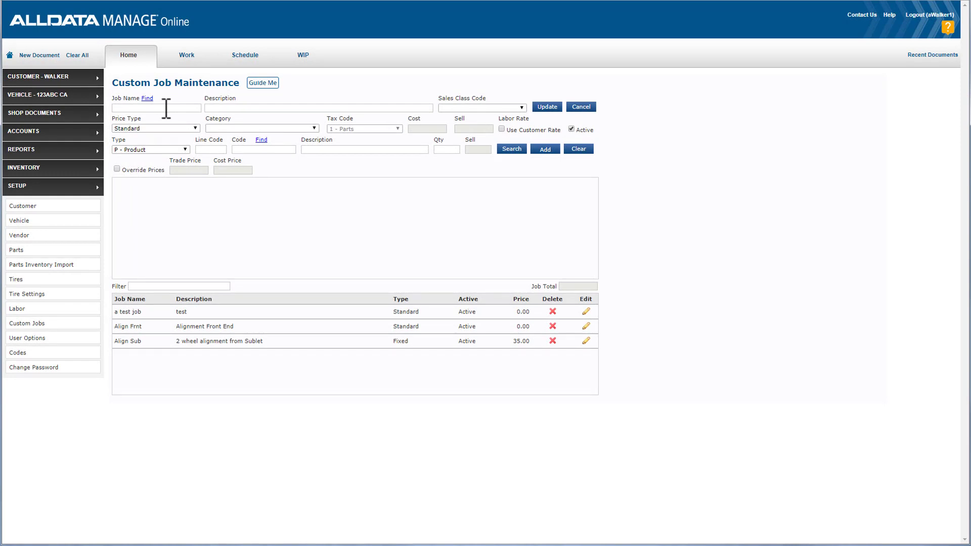
Step: Name the new custom job Emissions and enter Emissions Inspection as its description, leaving the sales class code blank
left_click(166, 108)
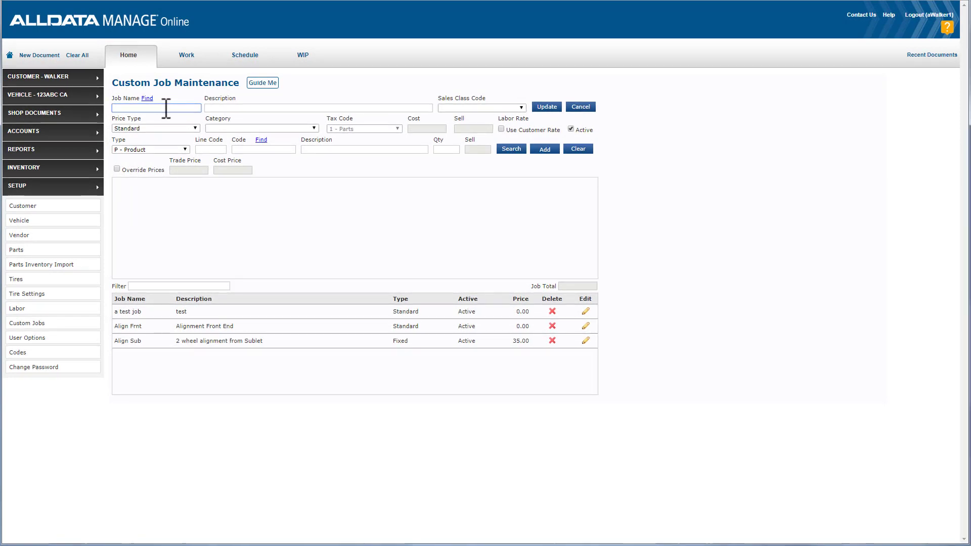
type("Emissions")
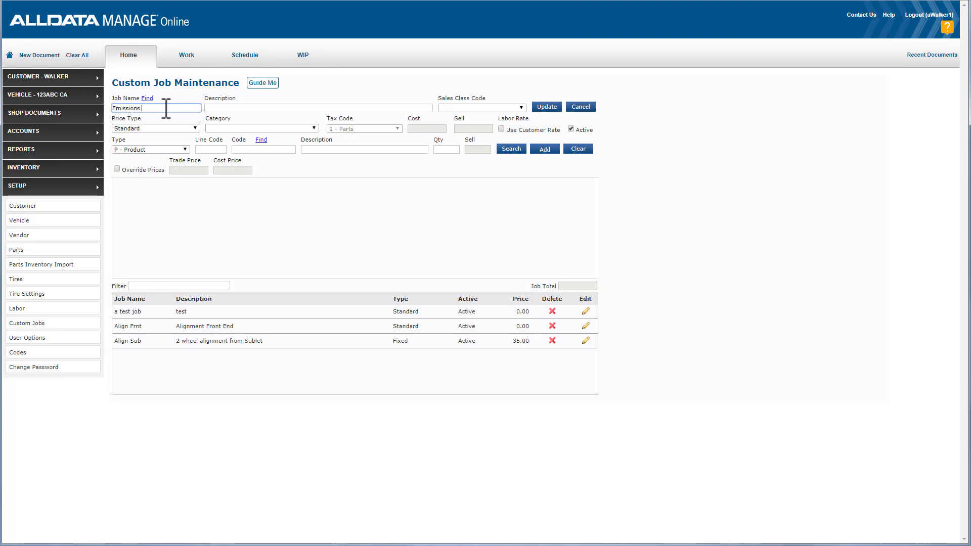
left_click(238, 107)
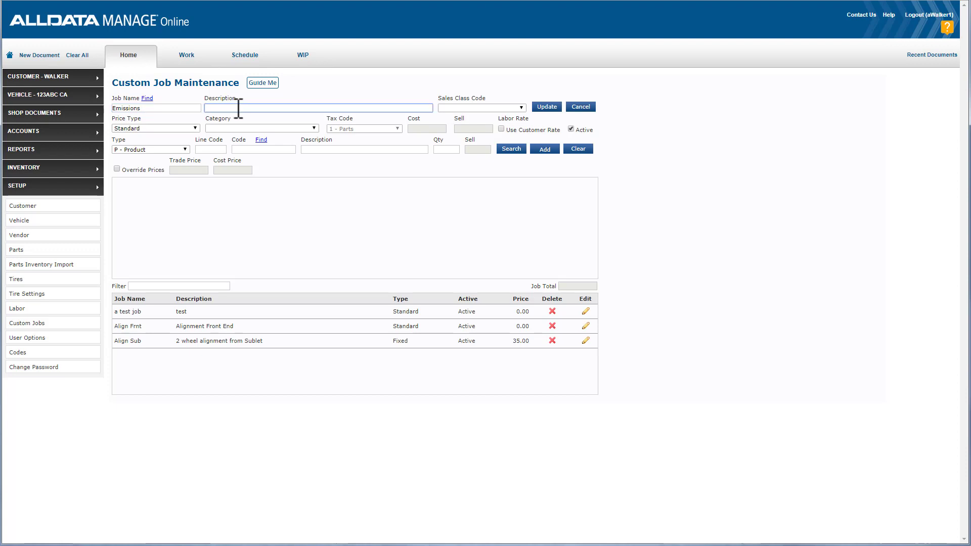
type("Emissions Inspection")
left_click(482, 106)
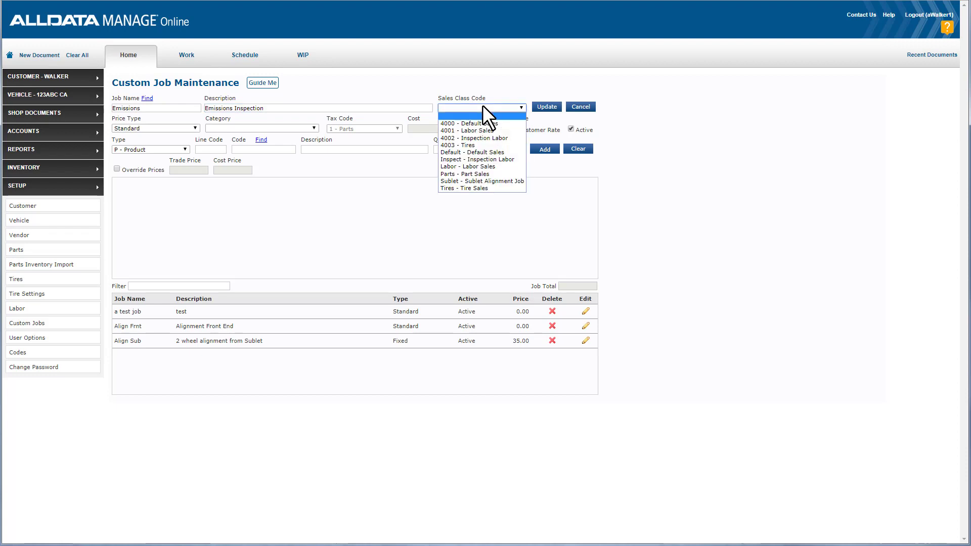
left_click(483, 107)
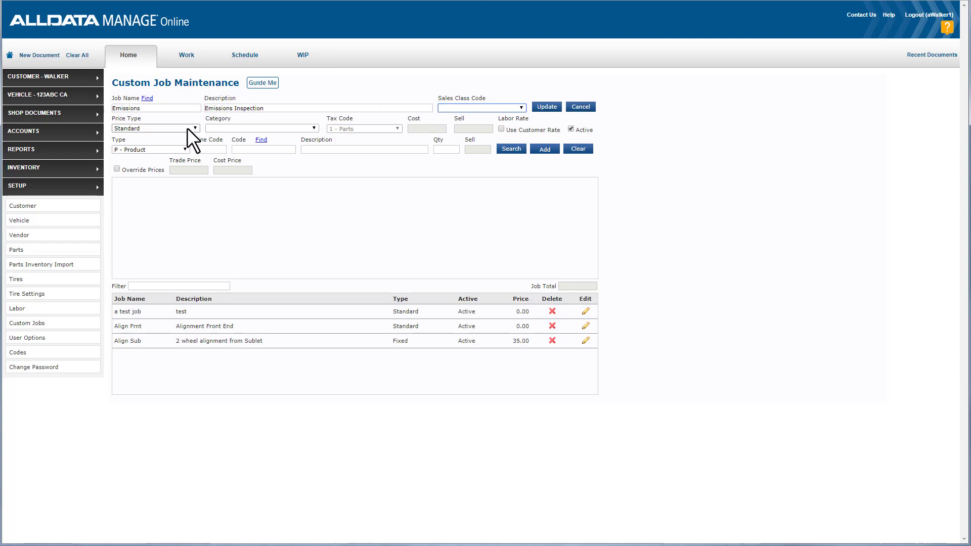
Step: Set the custom job's category to Exhaust & Emissions
left_click(232, 126)
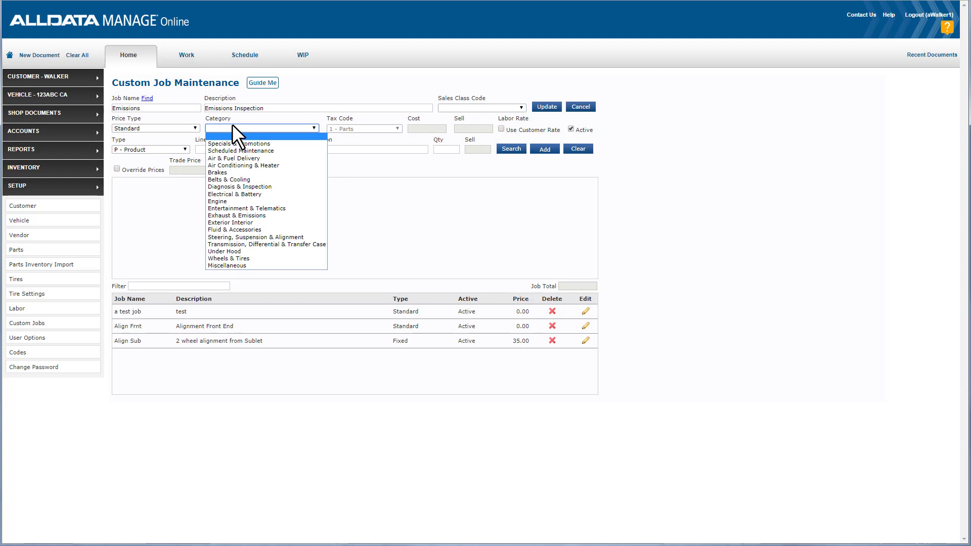
left_click(235, 216)
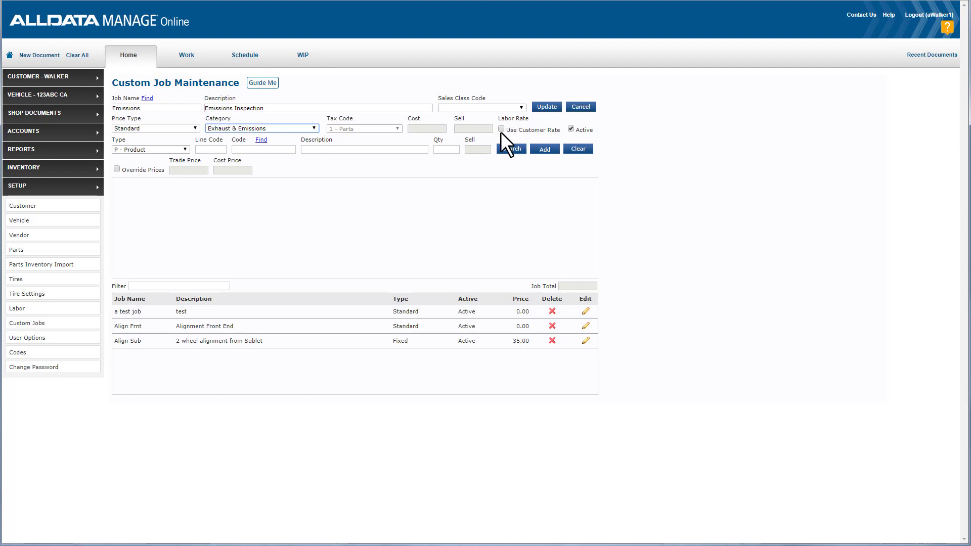
left_click_drag(506, 130, 557, 131)
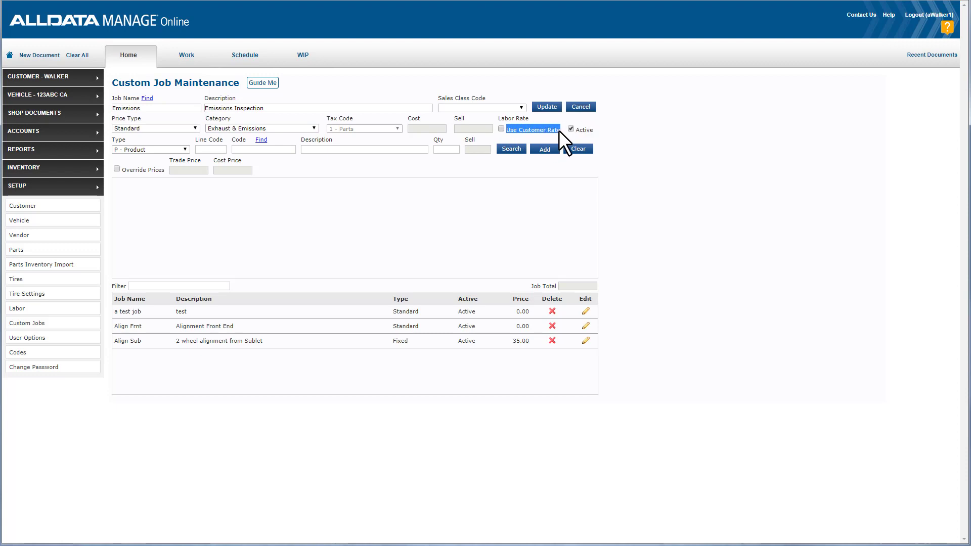
left_click(510, 129)
Step: Switch the line type to Labor and to Catalog Group, and set it back to Product
left_click(160, 146)
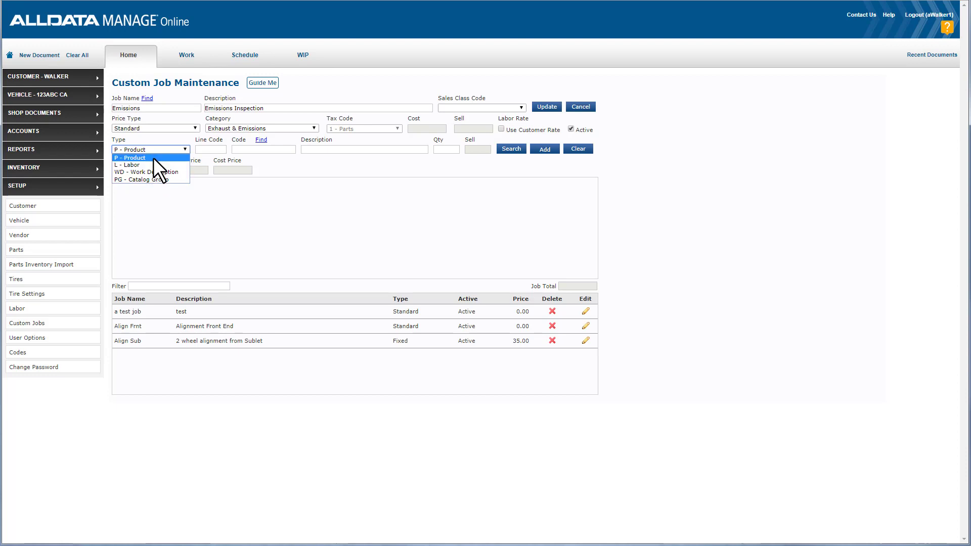
left_click(154, 163)
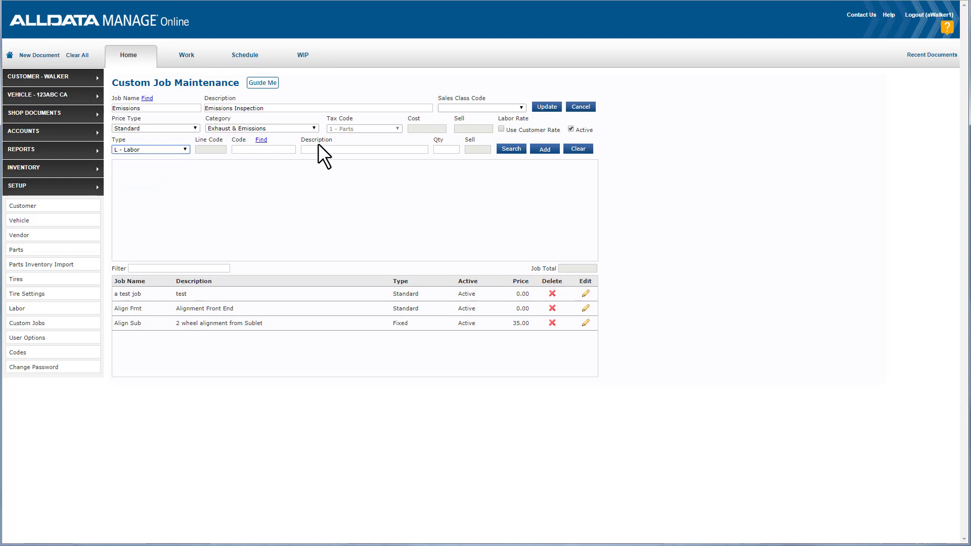
left_click(145, 149)
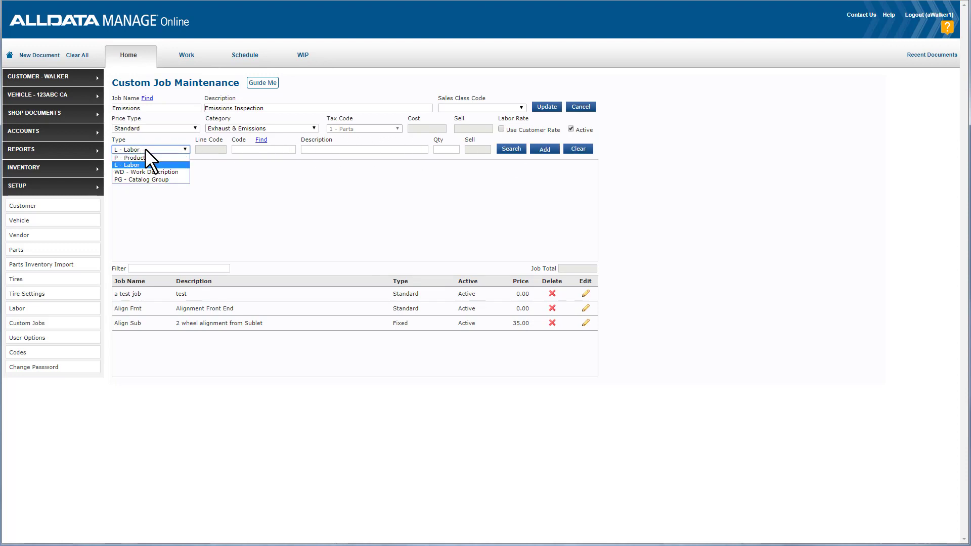
left_click(143, 179)
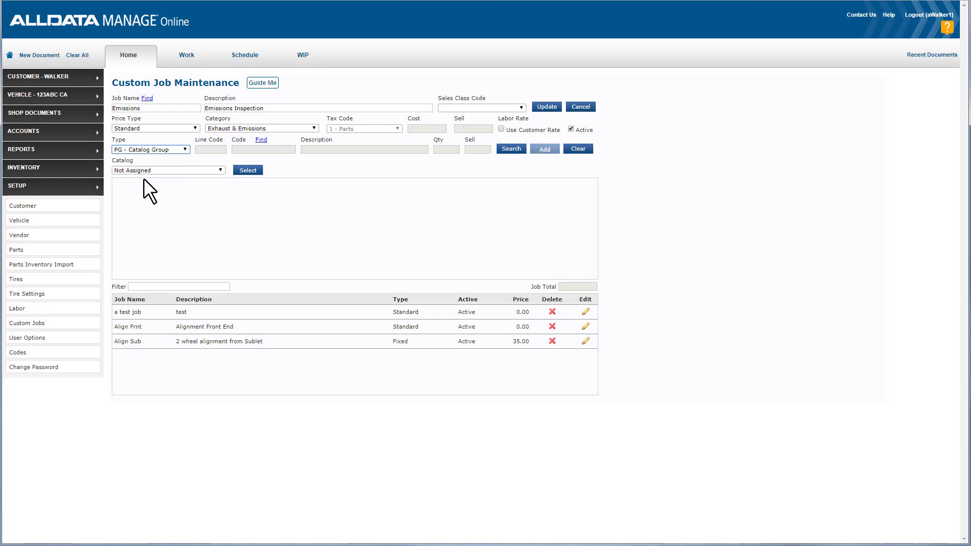
left_click(160, 150)
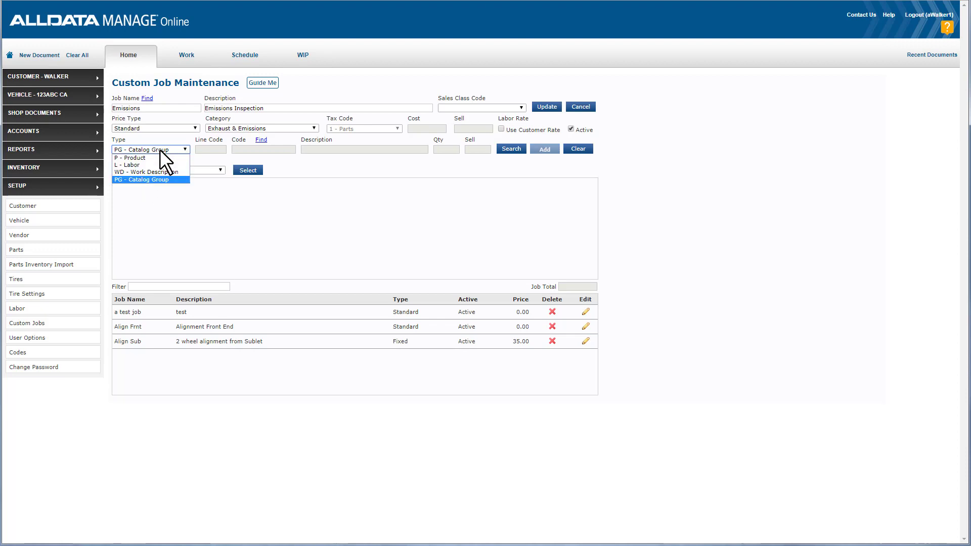
left_click(159, 157)
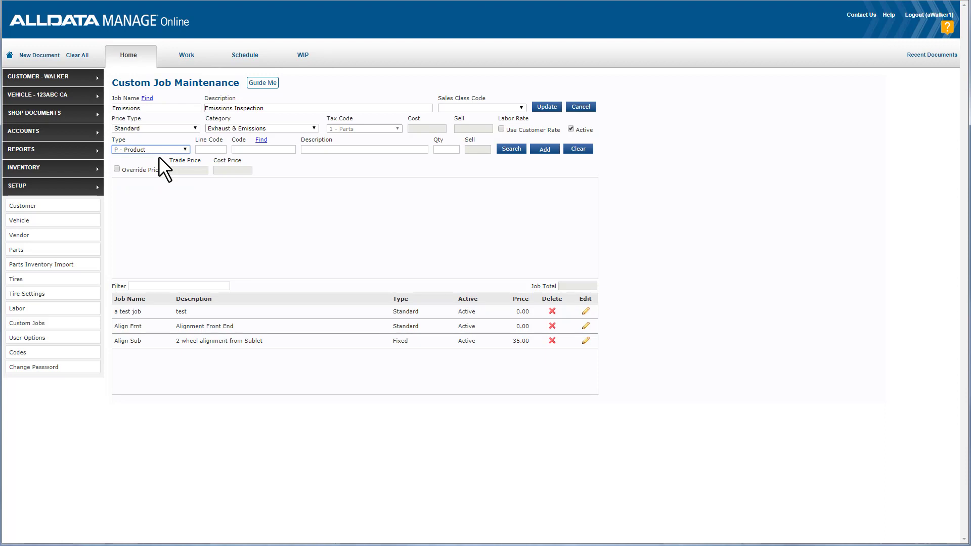
left_click(159, 149)
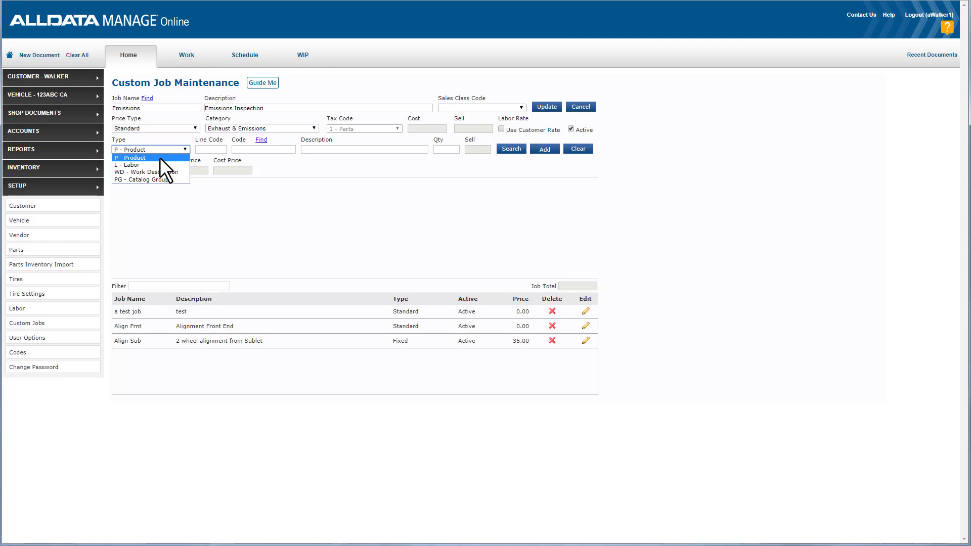
left_click(160, 157)
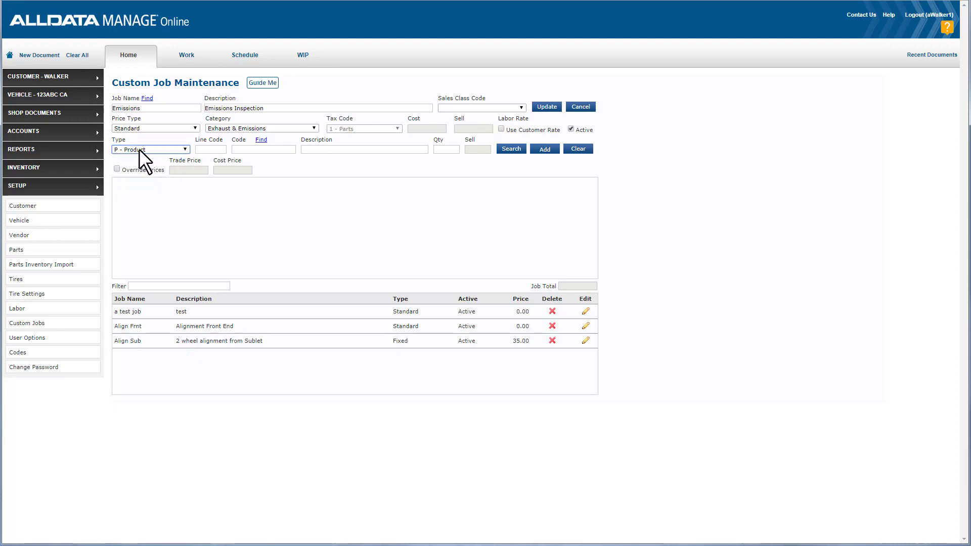
Step: Search the products for the job's part line using the wildcard code %SMO
left_click(248, 150)
type("SMO")
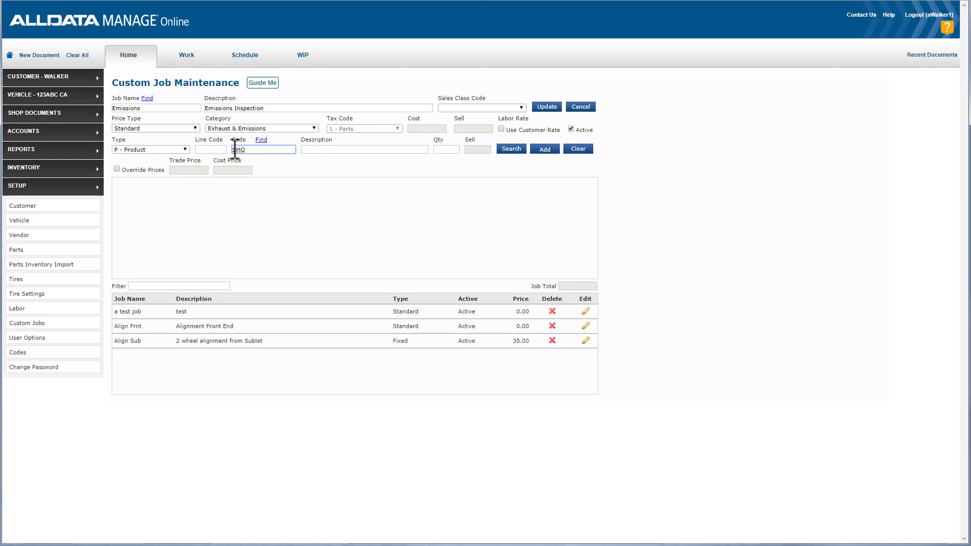
left_click(235, 150)
type("%")
left_click(511, 149)
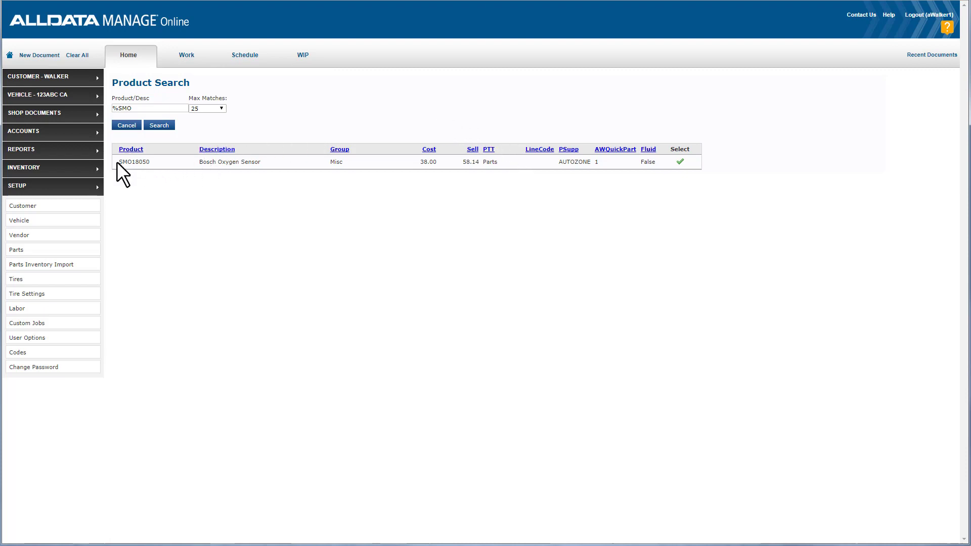
Step: Select the SMO18050 Bosch Oxygen Sensor and add it to the job as a product line with quantity 1
left_click_drag(119, 160, 135, 163)
left_click(259, 161)
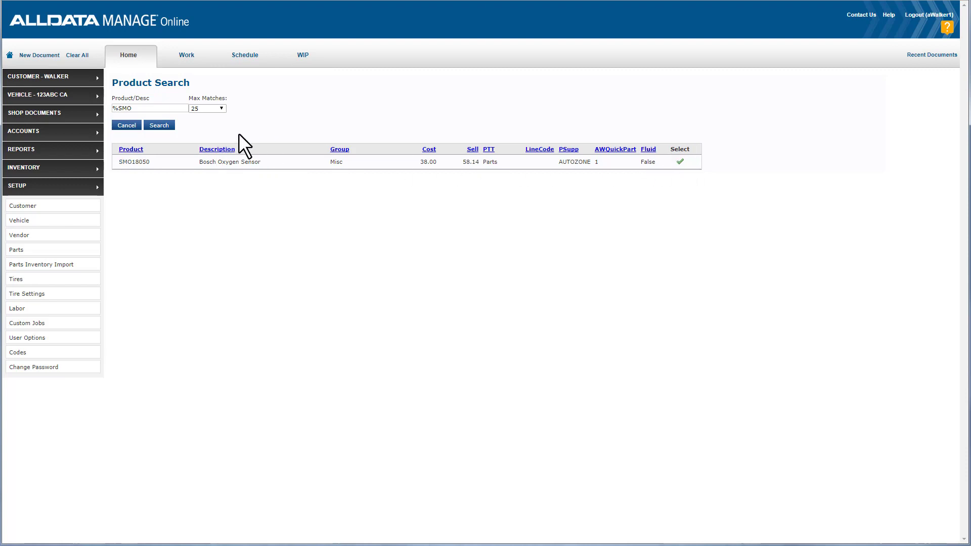
left_click(120, 108)
left_click_drag(120, 108, 115, 109)
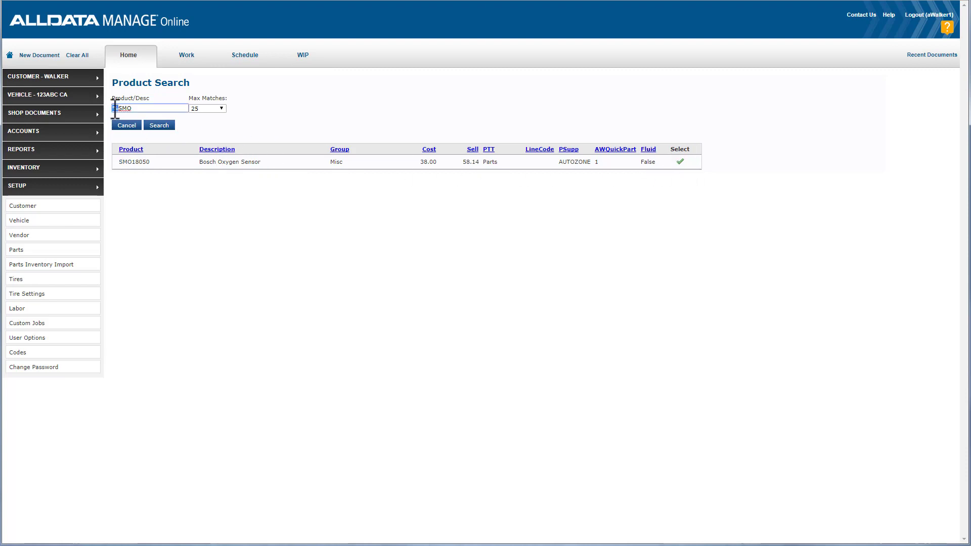
left_click(680, 161)
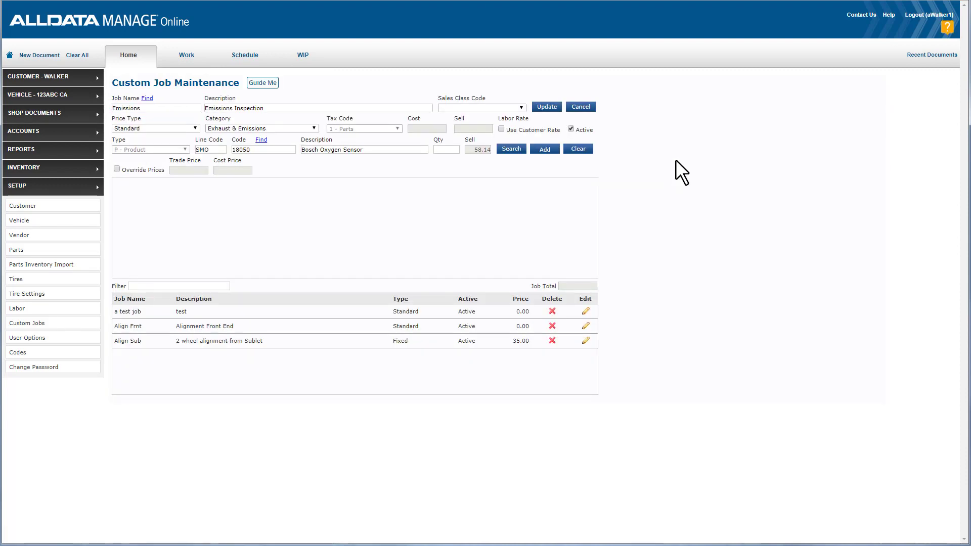
left_click(447, 150)
left_click(544, 149)
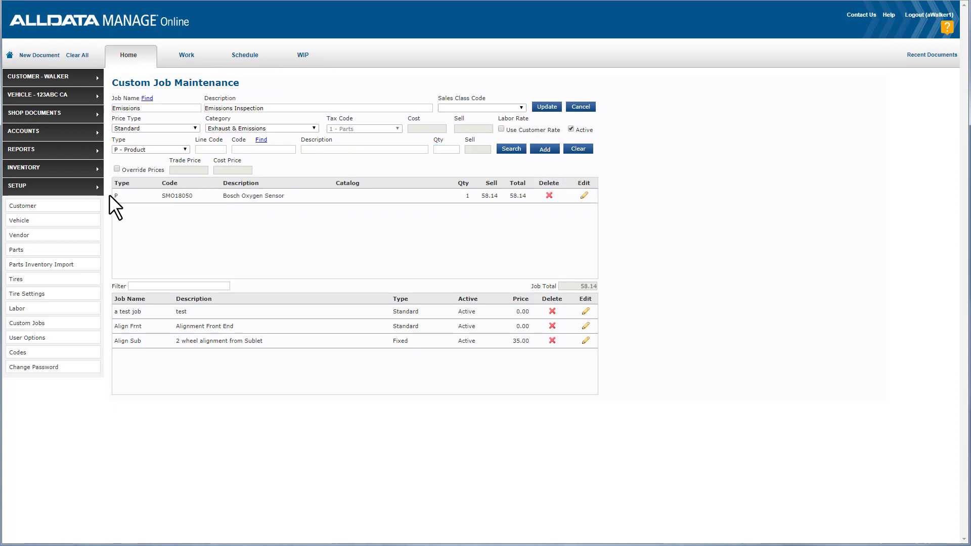
left_click_drag(113, 193, 528, 195)
left_click(494, 217)
Step: Find the LAB5 Emissions Inspection labor code and add it to the job as a labor line with quantity 1
left_click(169, 147)
left_click(167, 163)
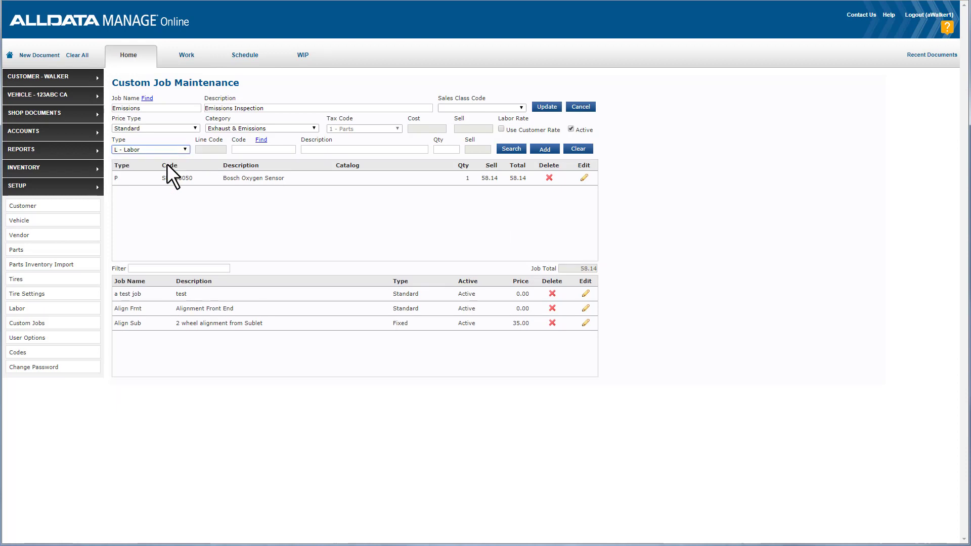
left_click(264, 149)
left_click(512, 151)
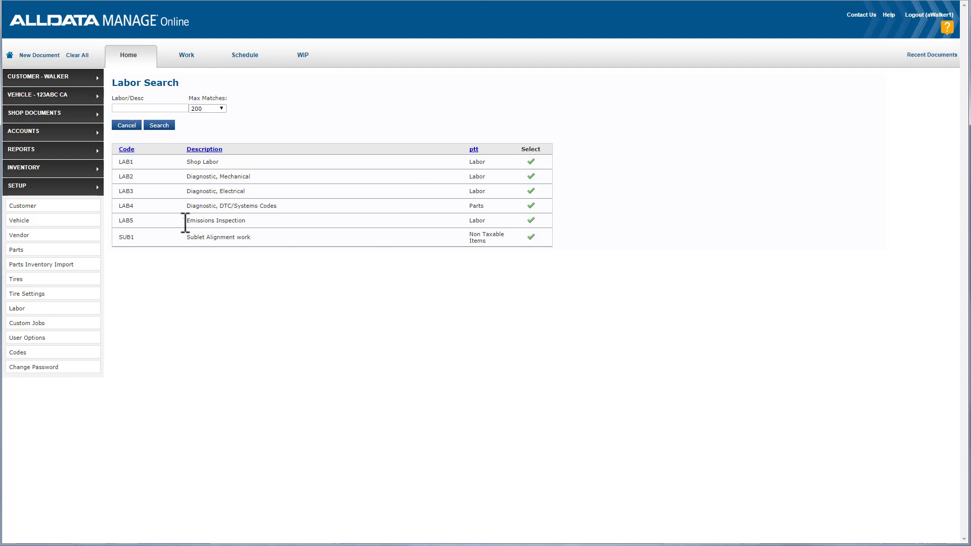
left_click_drag(183, 220, 253, 220)
left_click(531, 219)
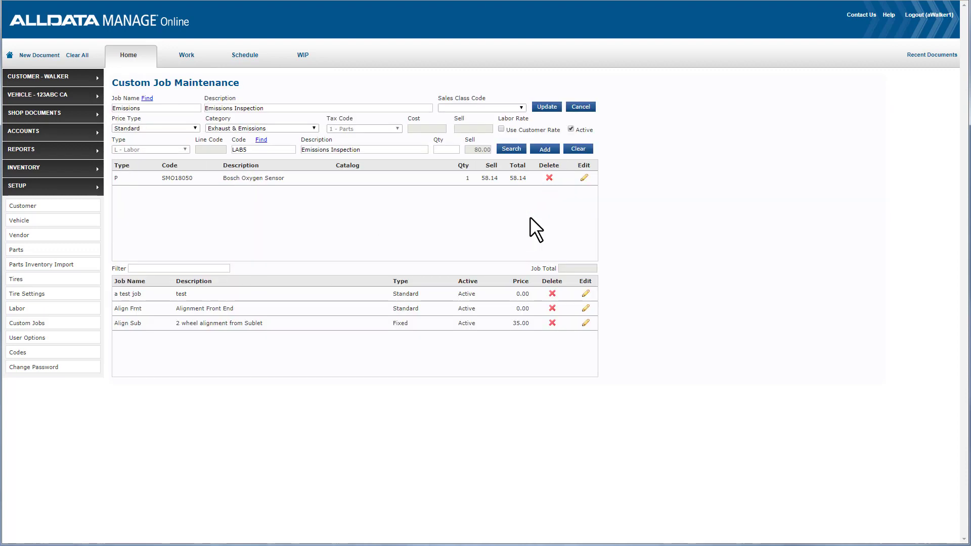
left_click(455, 149)
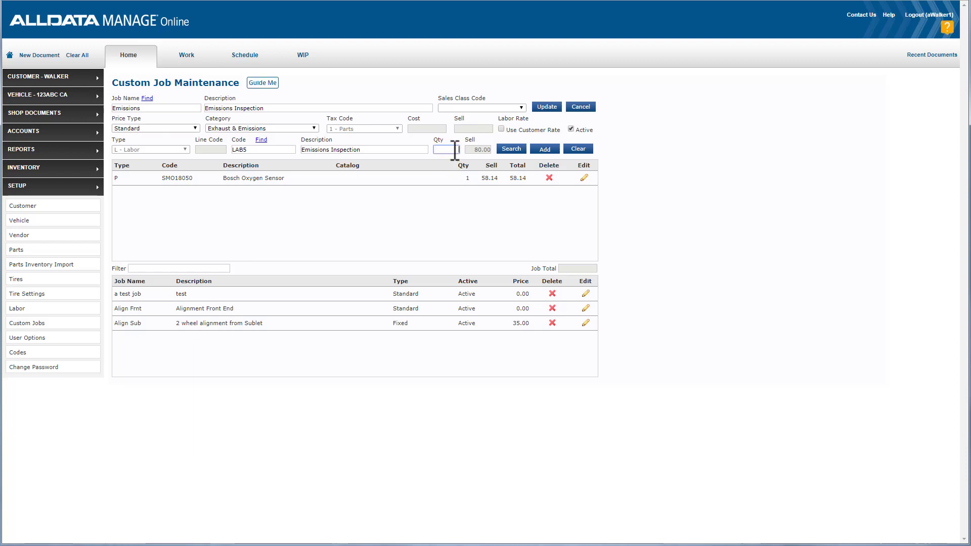
left_click(542, 150)
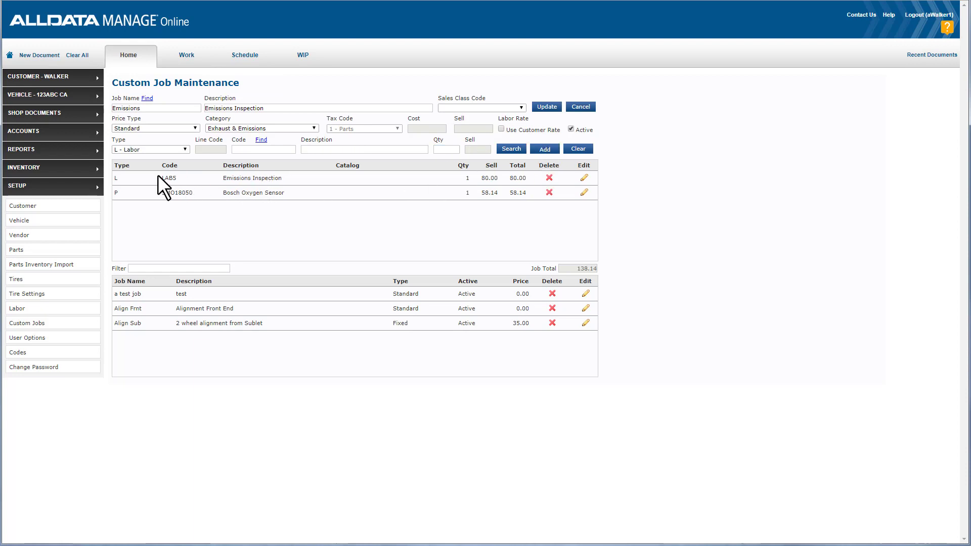
left_click_drag(163, 193, 181, 177)
left_click(576, 266)
left_click(491, 245)
Step: Add the WD0004 work description as a line of the Emissions job and save the custom job
left_click(164, 147)
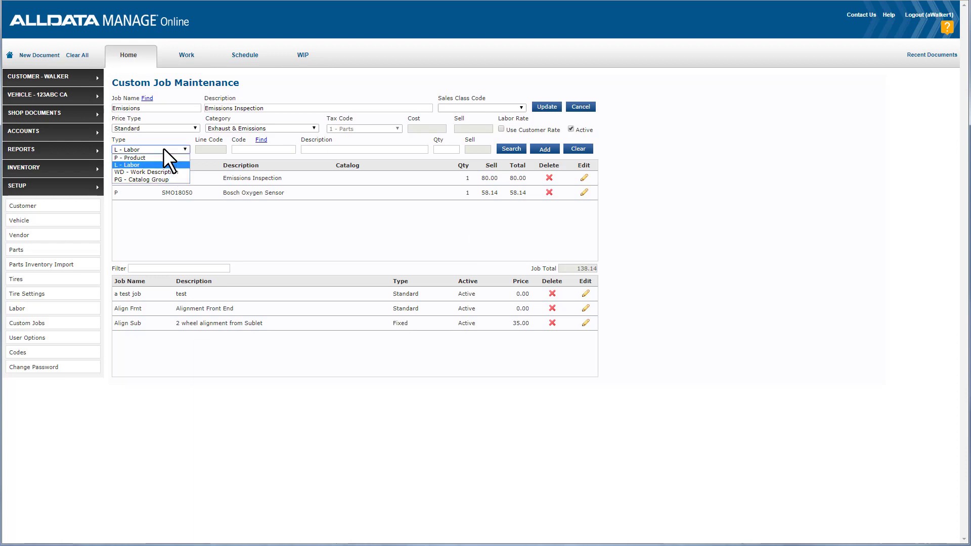
left_click(165, 172)
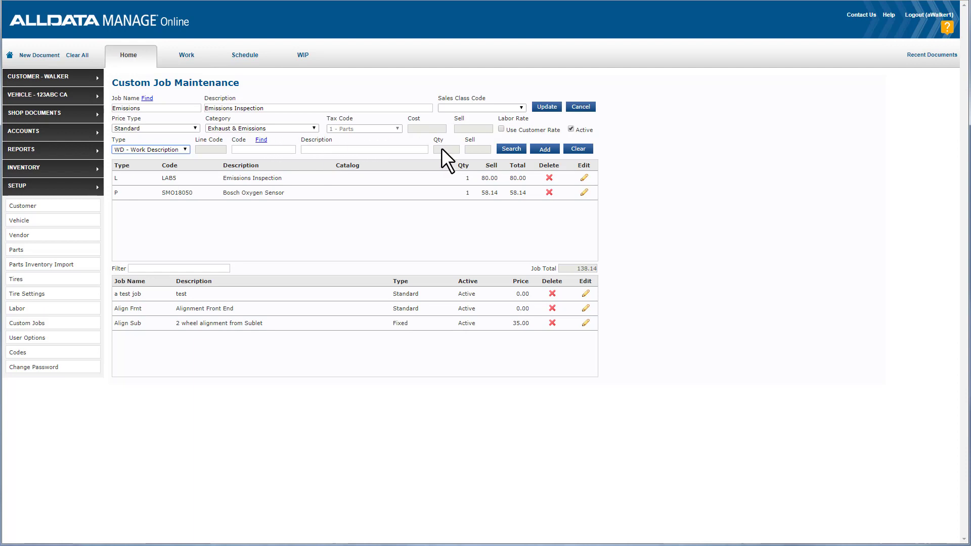
left_click(498, 149)
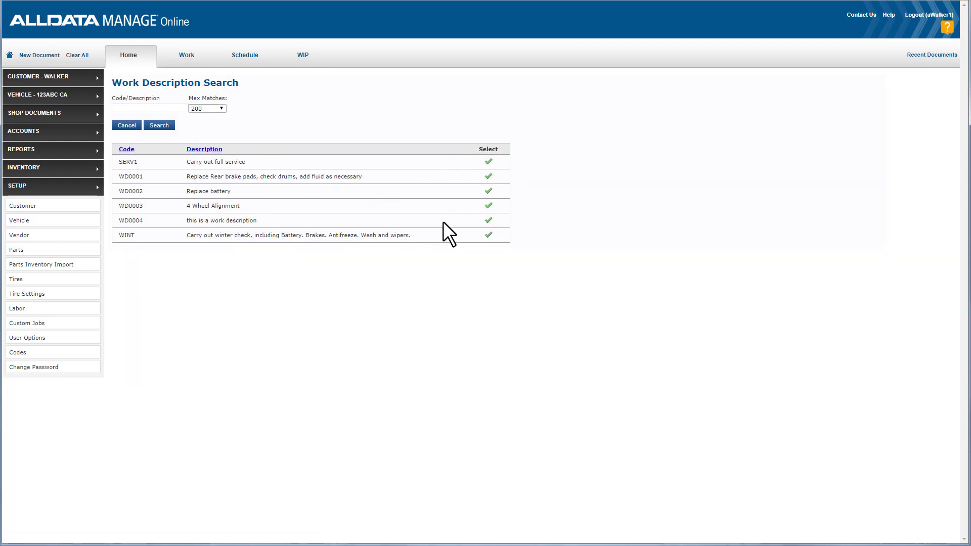
left_click(488, 221)
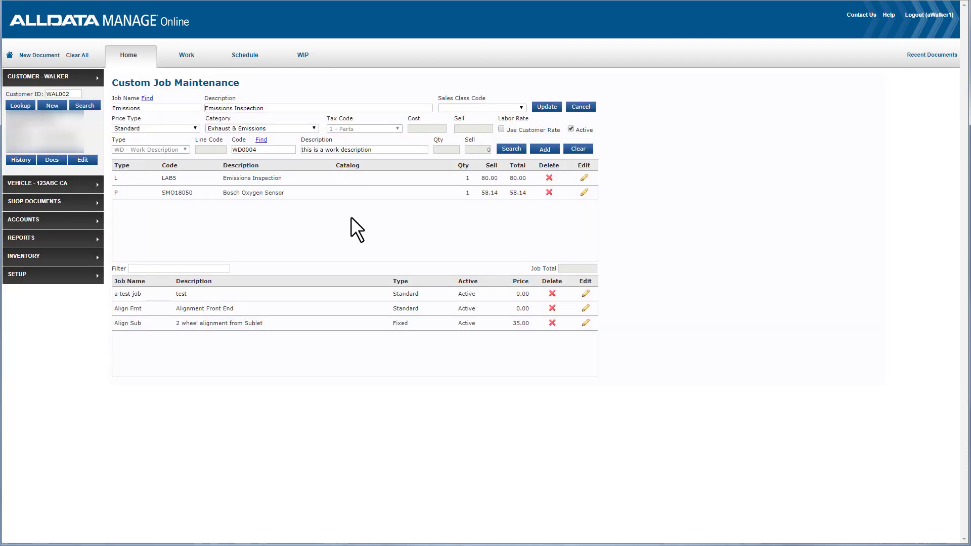
left_click(544, 149)
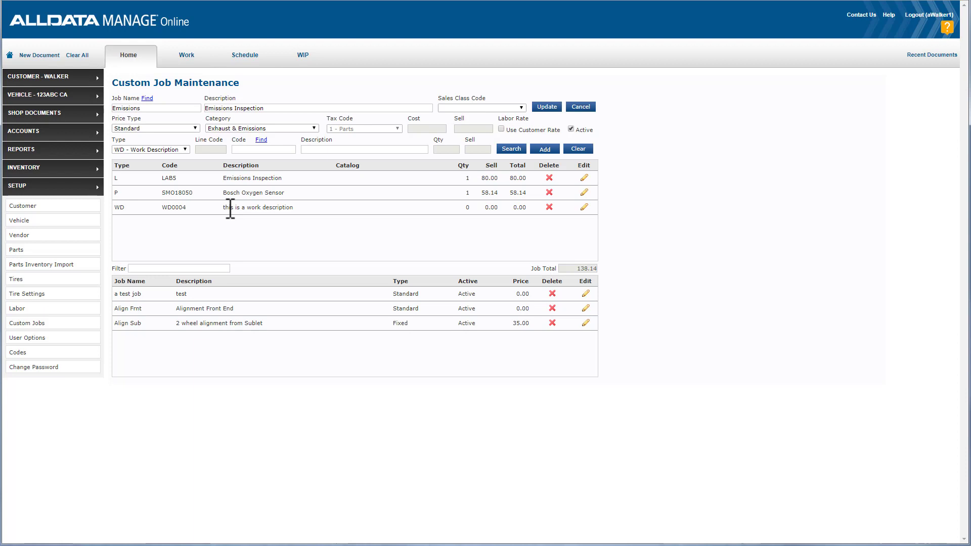
left_click(547, 107)
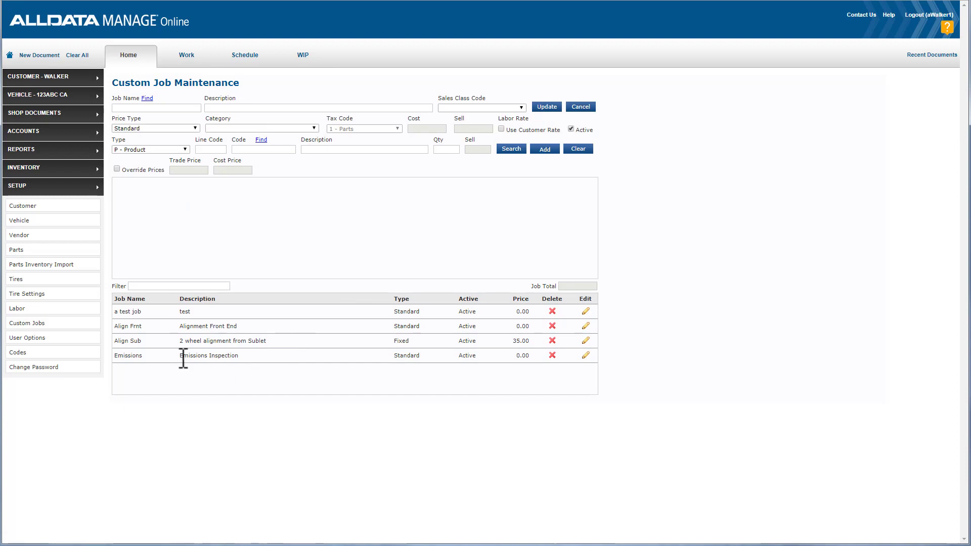
left_click_drag(181, 357, 250, 356)
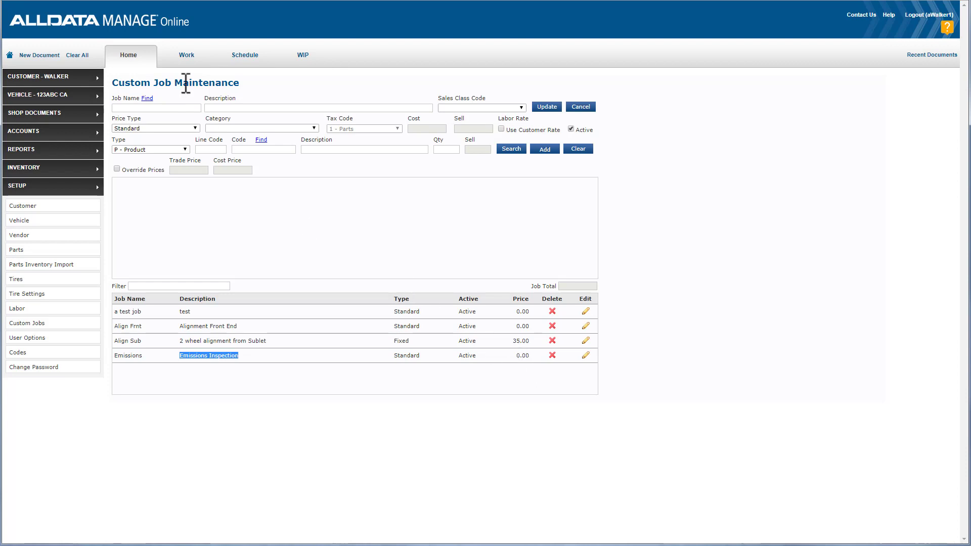
Step: Add the Emissions custom job from the Exhaust & Emissions category to the current work document
left_click(186, 56)
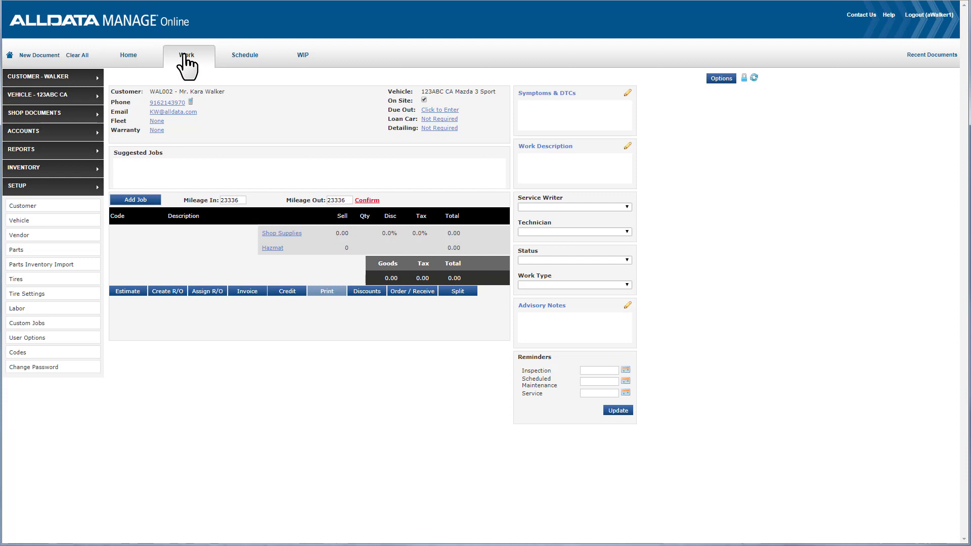
left_click(137, 202)
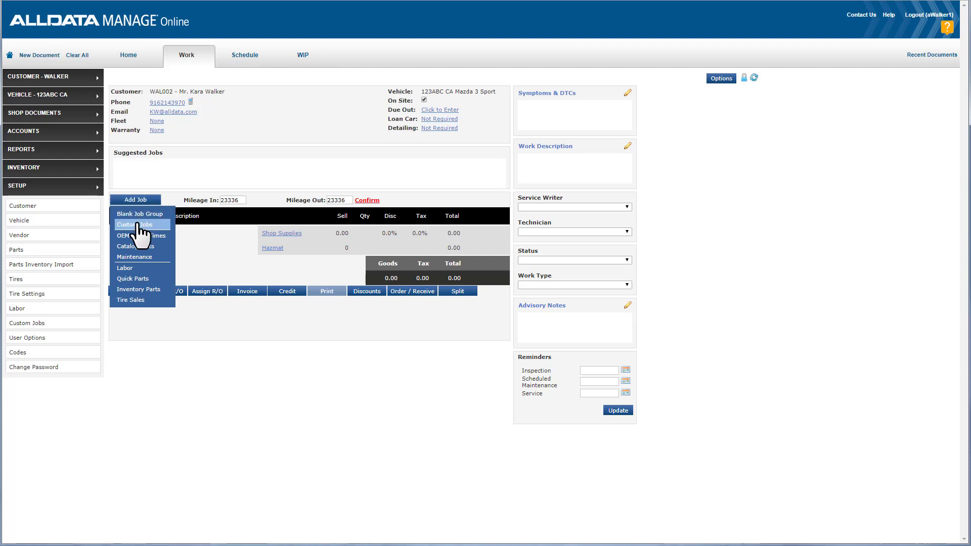
left_click(136, 225)
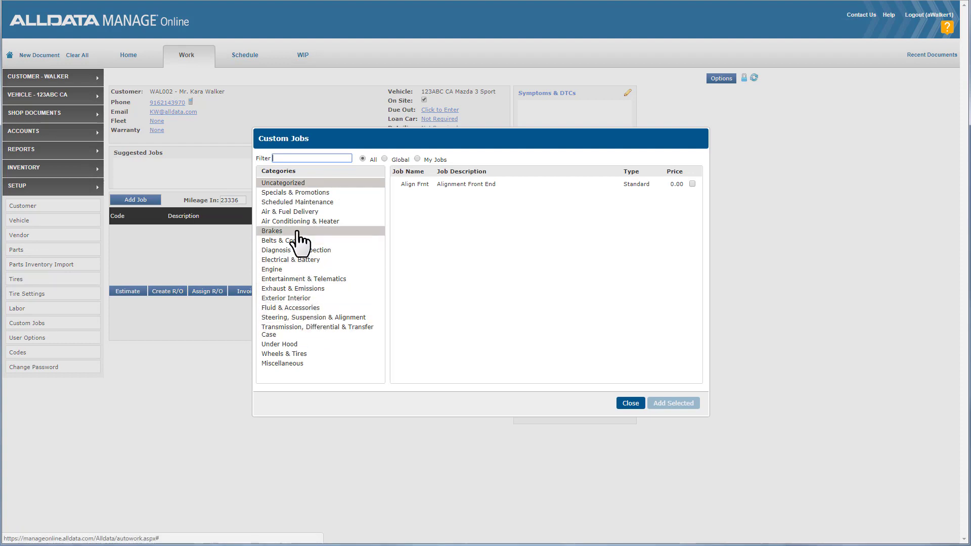
left_click(288, 288)
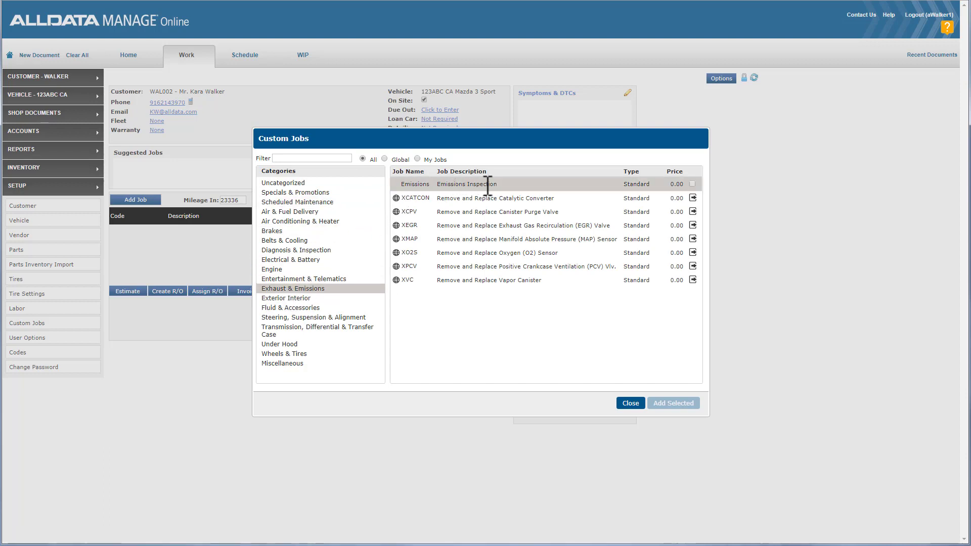
left_click(693, 184)
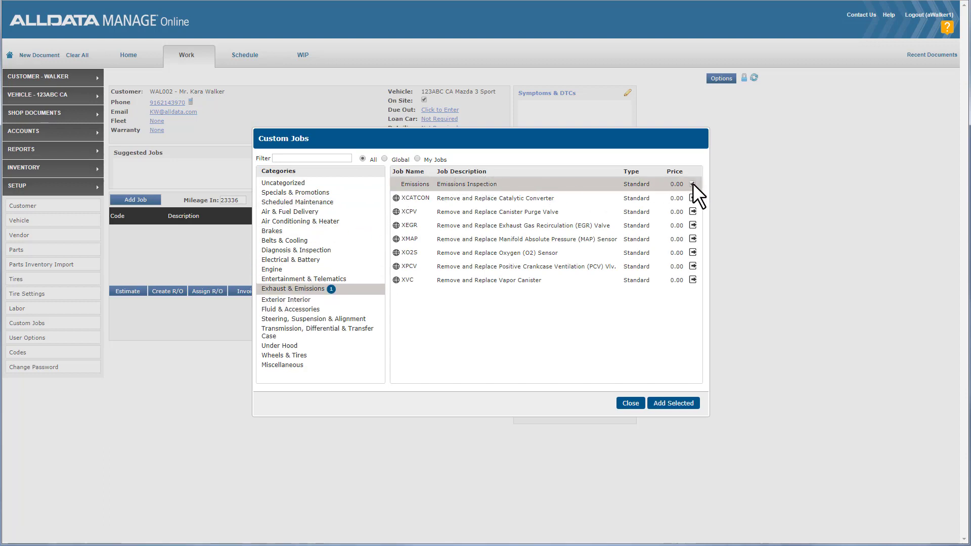
left_click(669, 402)
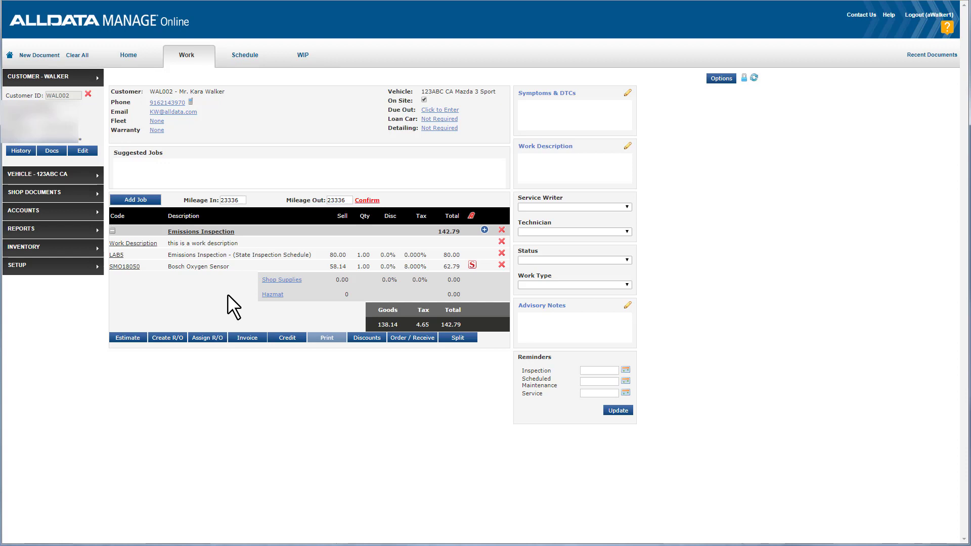
Step: Review the cost, price and quantity details of the SMO18050 oxygen sensor line, and close them without changes
left_click(124, 266)
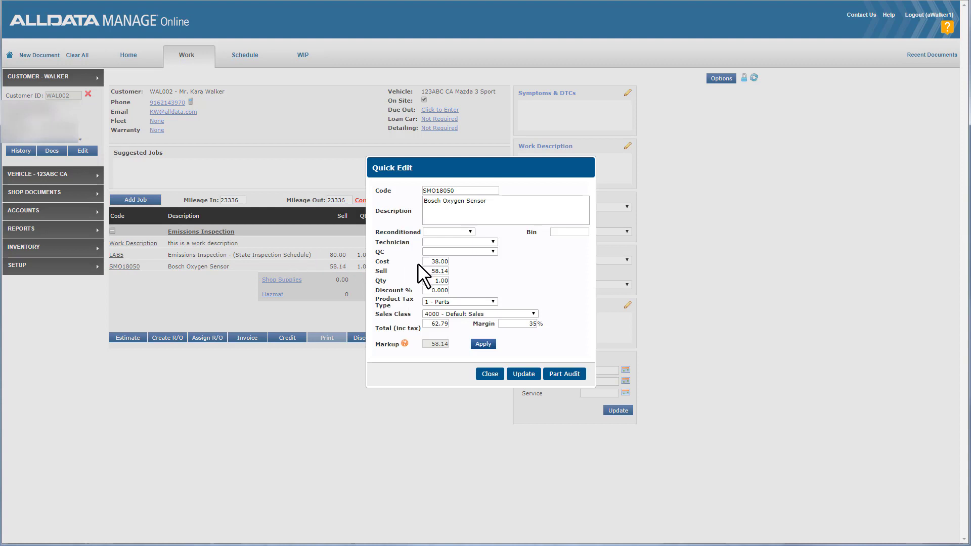
left_click(434, 281)
left_click(431, 262)
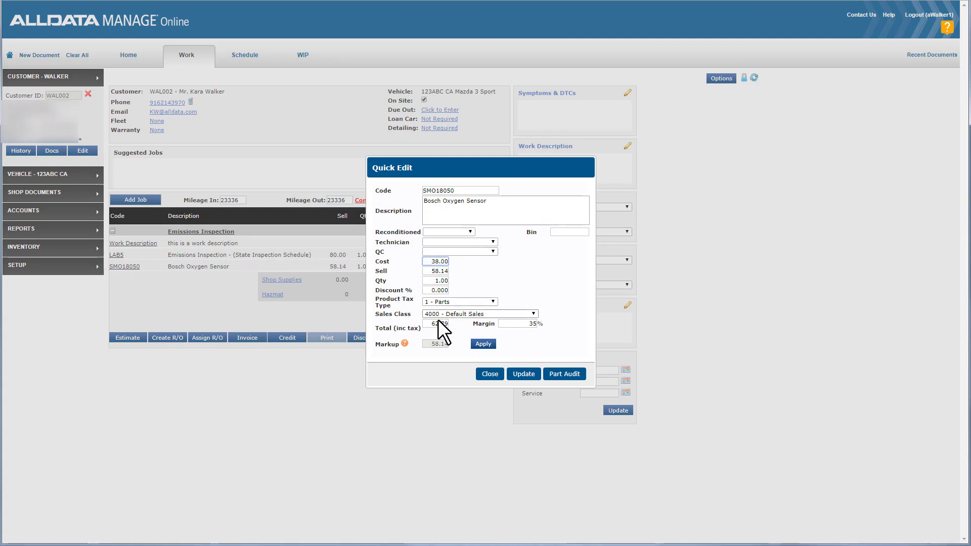
left_click(487, 374)
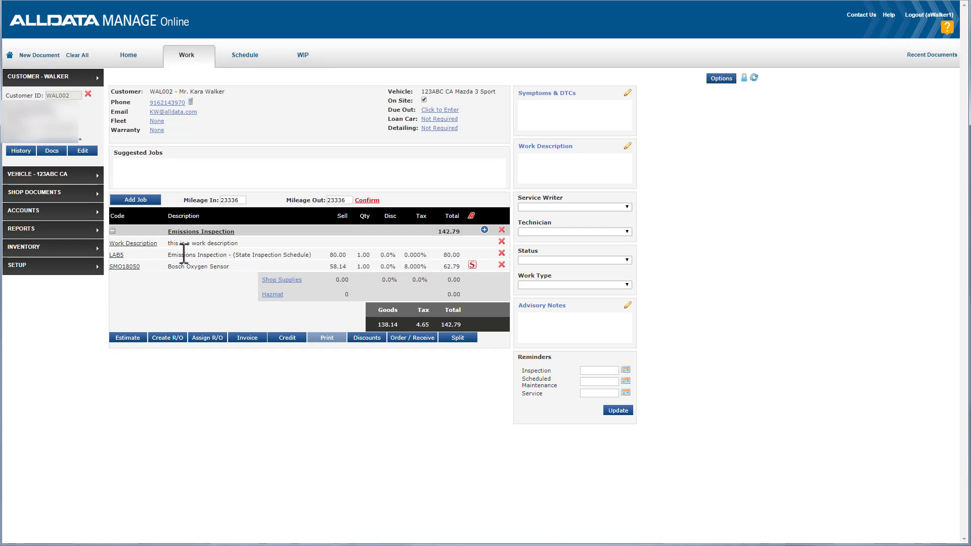
Step: Return to custom job setup and start a job named F Brake with the description Front Brake Pads and Rotors
left_click(76, 267)
left_click(75, 323)
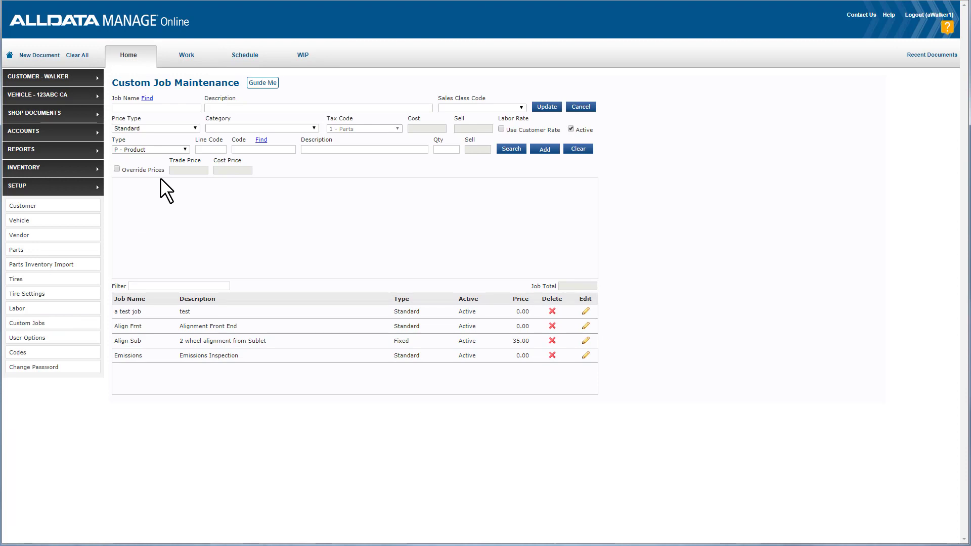
left_click(165, 150)
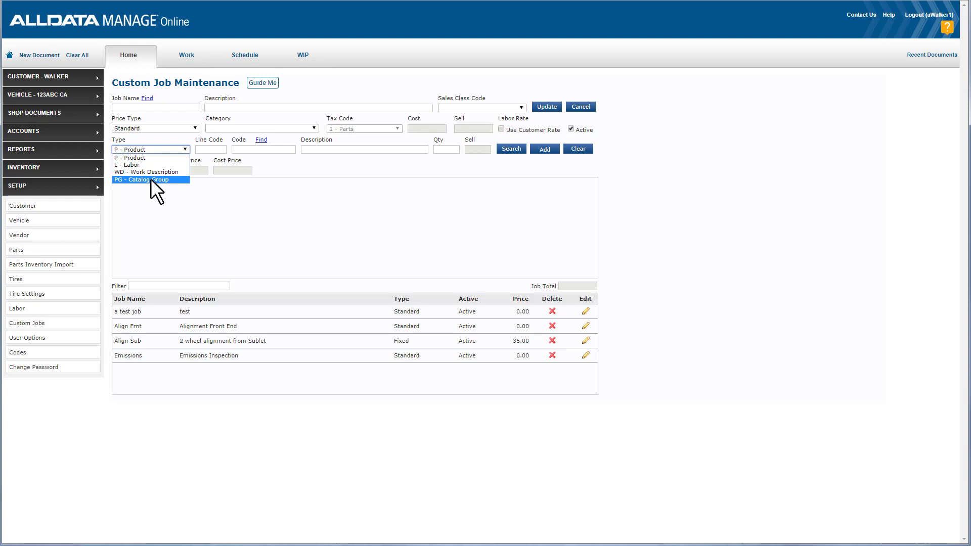
left_click(217, 189)
left_click(164, 108)
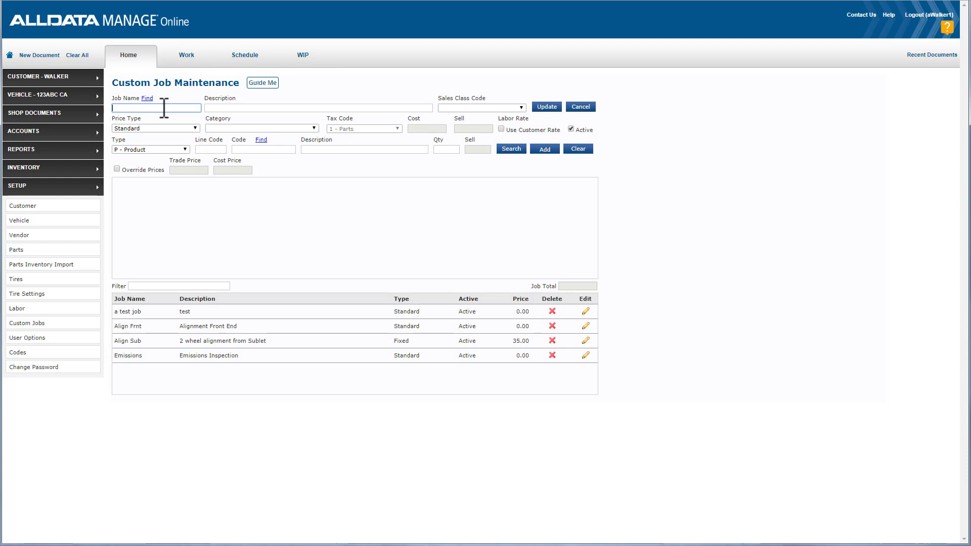
type("F Brake")
left_click(212, 109)
type("Front Bra")
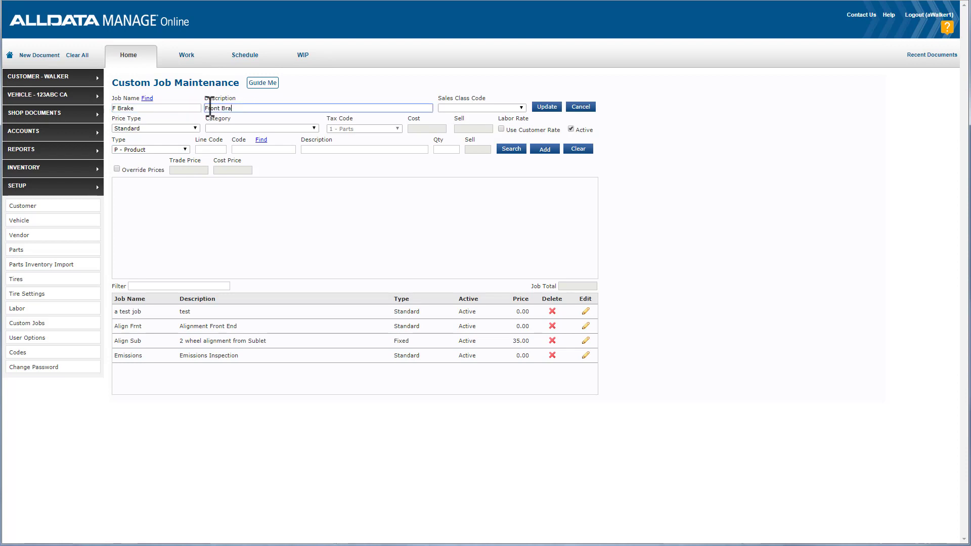
type("ke Pads and Rotors")
Step: Keep the Standard price type for the F Brake job and assign it to the Brakes category
left_click(186, 129)
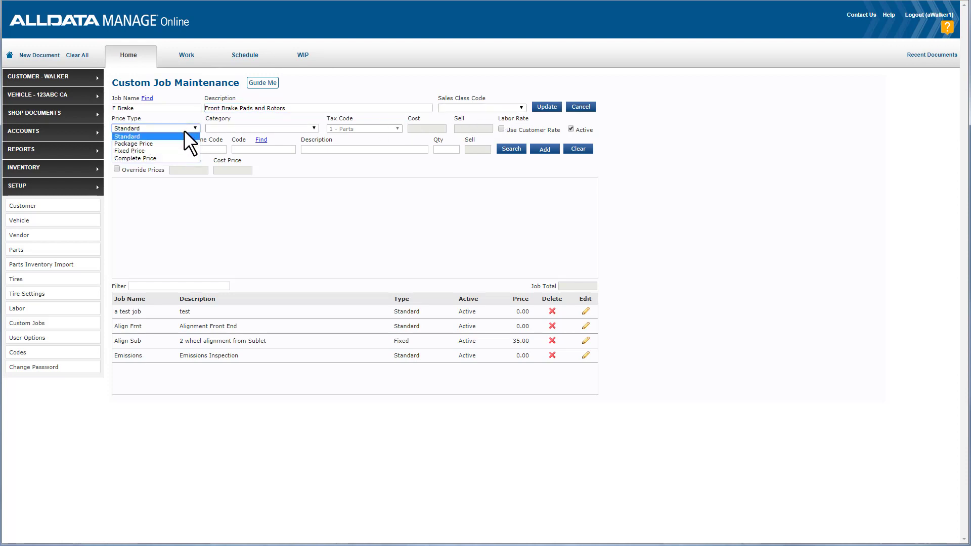
left_click(182, 133)
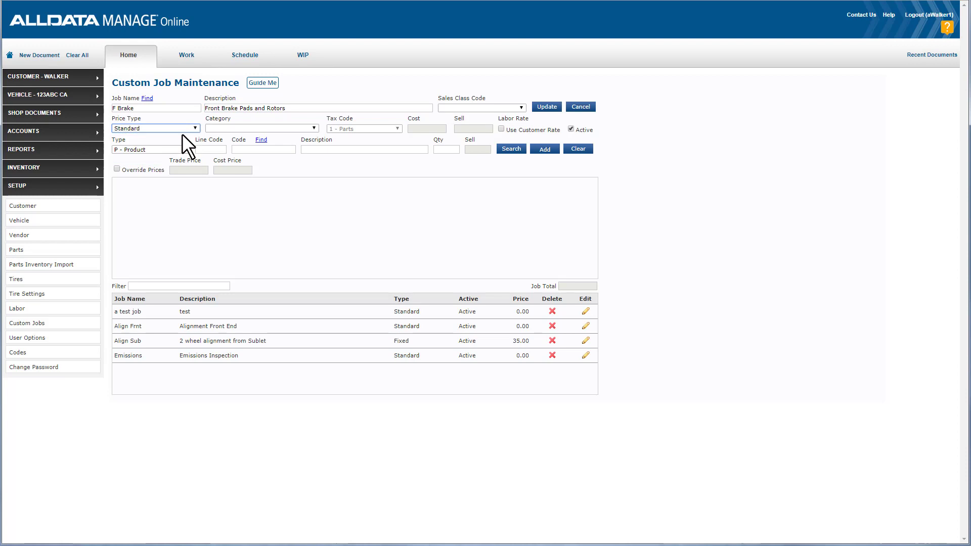
left_click(234, 125)
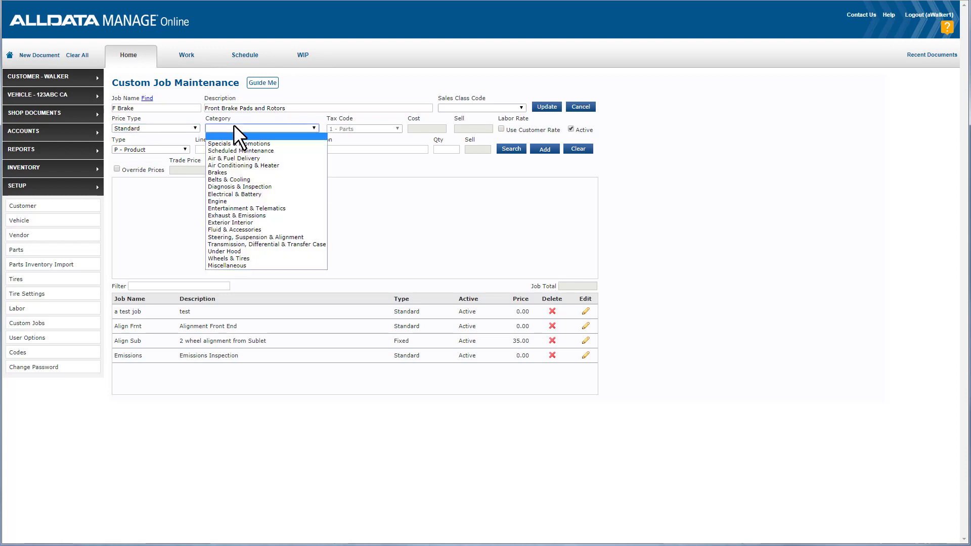
left_click(221, 172)
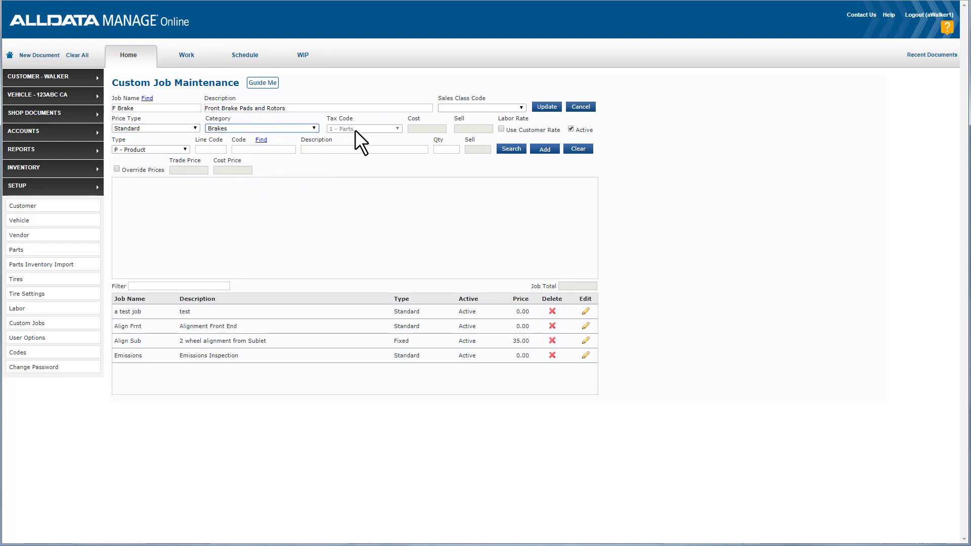
Step: Set the job line type to PG - Catalog Group and choose OEM as its catalog
left_click(176, 148)
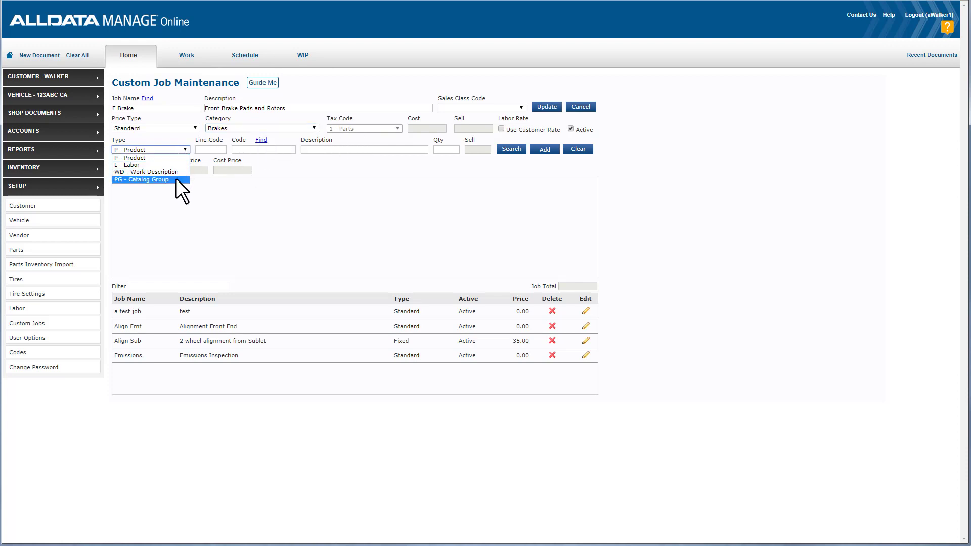
left_click(176, 178)
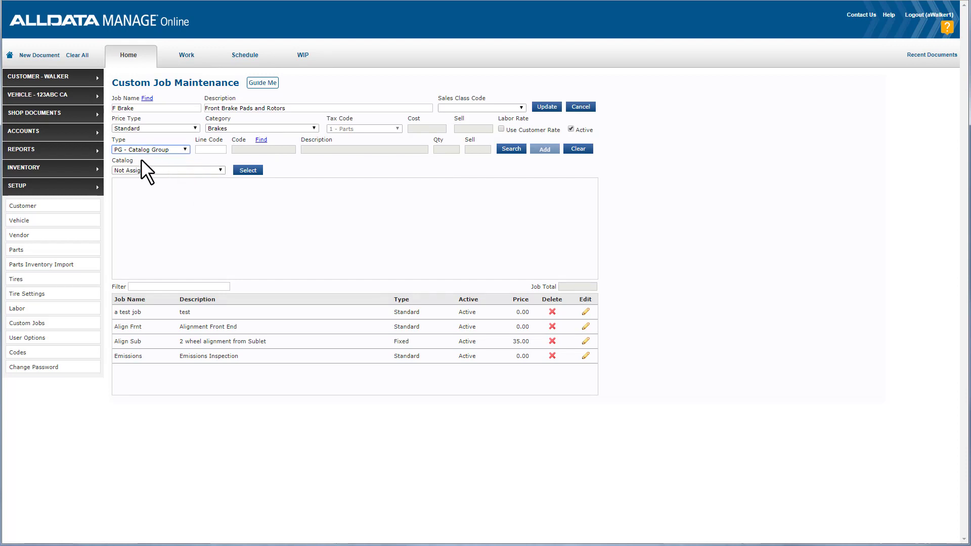
left_click_drag(141, 159, 111, 161)
left_click(192, 169)
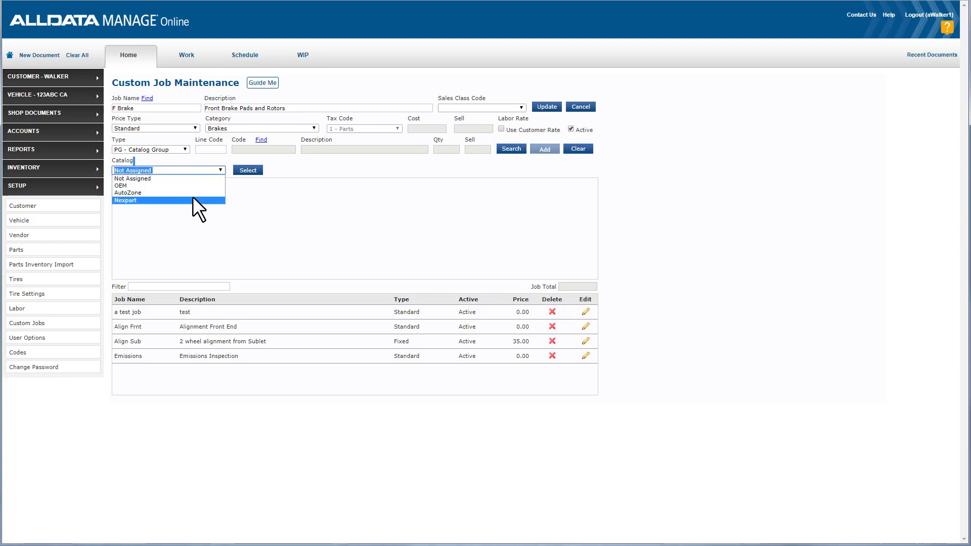
left_click(193, 186)
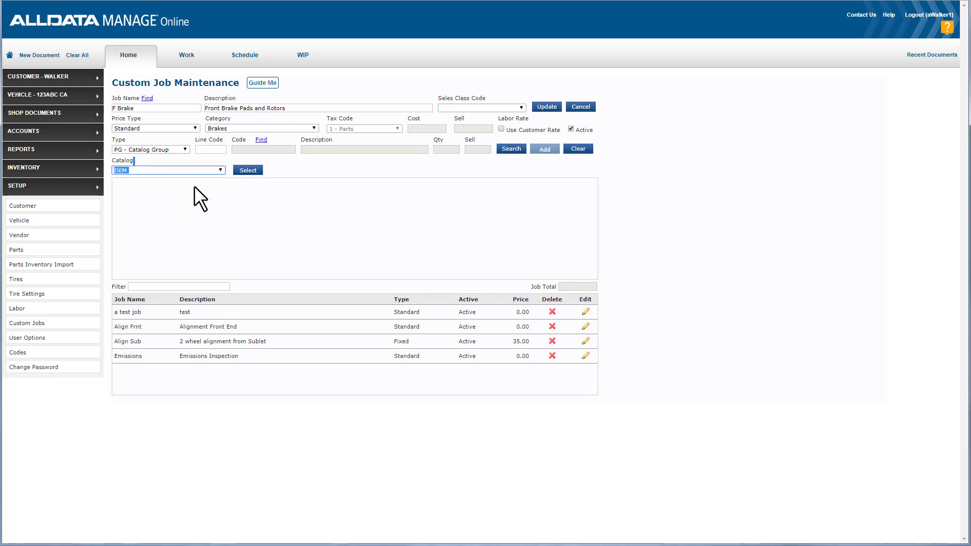
left_click(190, 172)
left_click(190, 170)
left_click(190, 169)
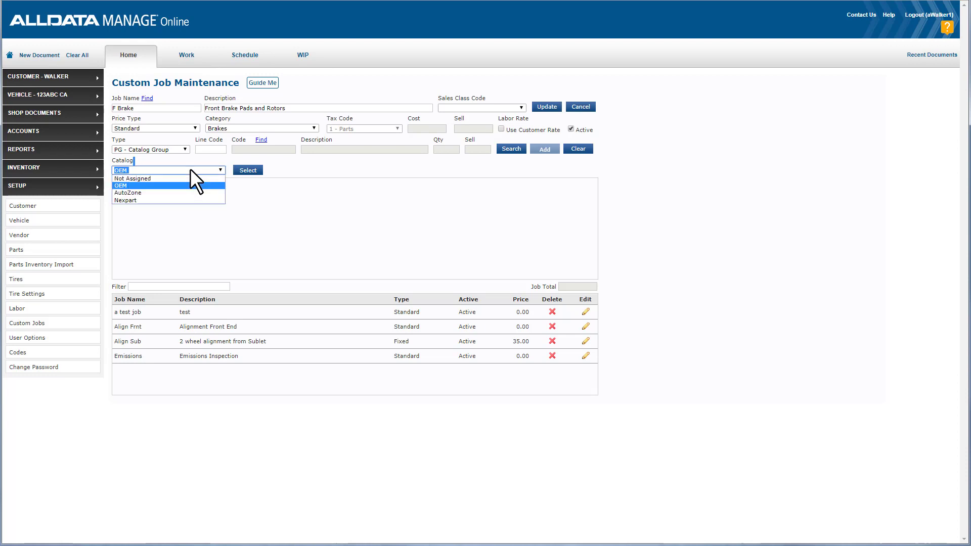
left_click(191, 160)
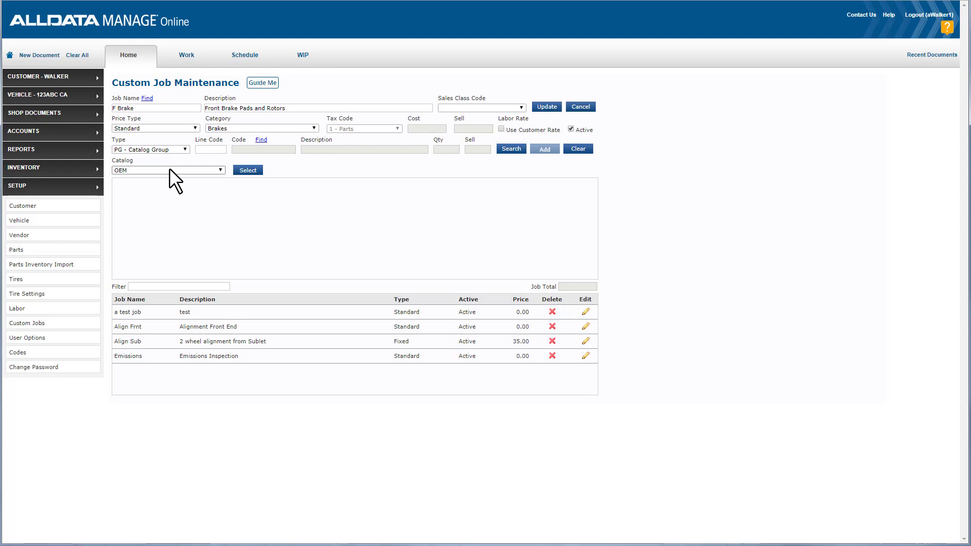
left_click(171, 170)
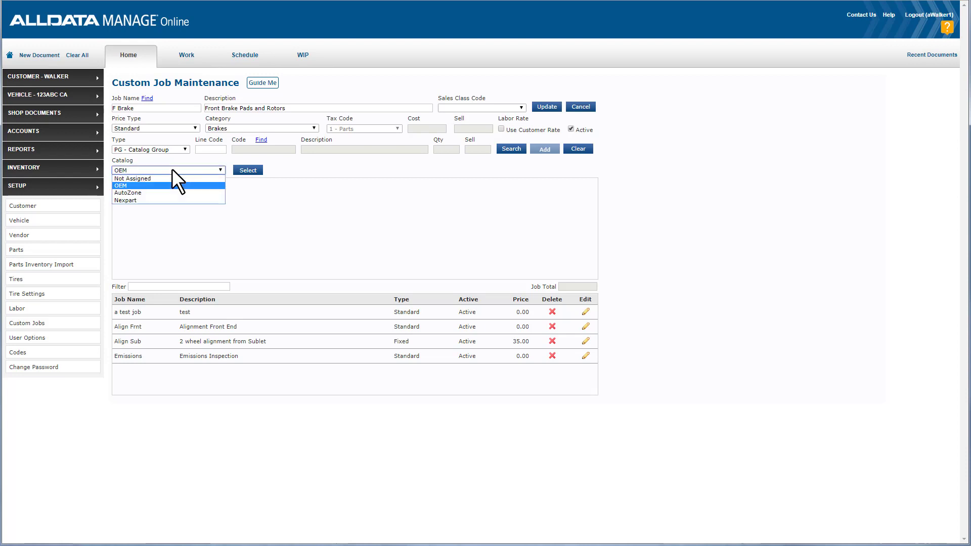
left_click(172, 170)
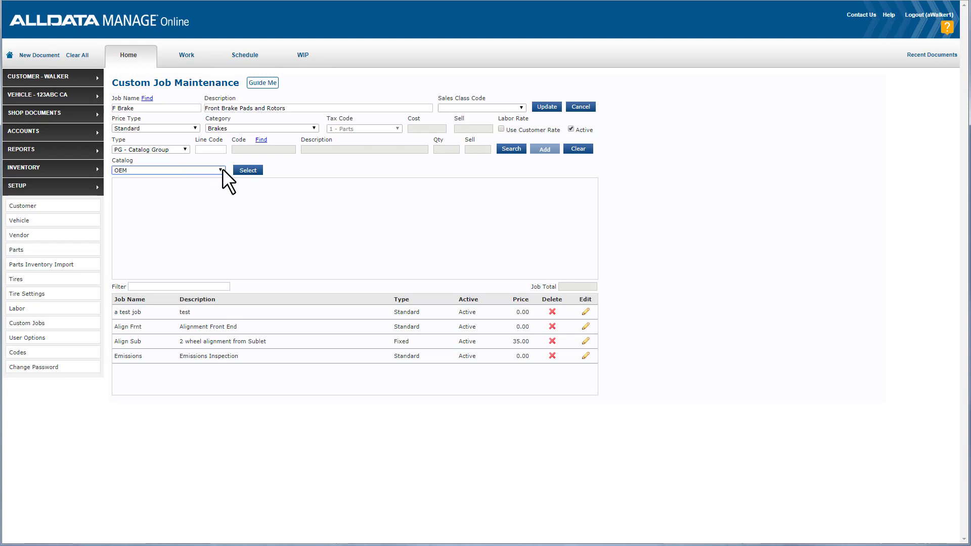
Step: Add the OEM catalog group Brake Pad, found under Brakes and Traction Control > Disc Brake System, to the F Brake job
left_click(248, 171)
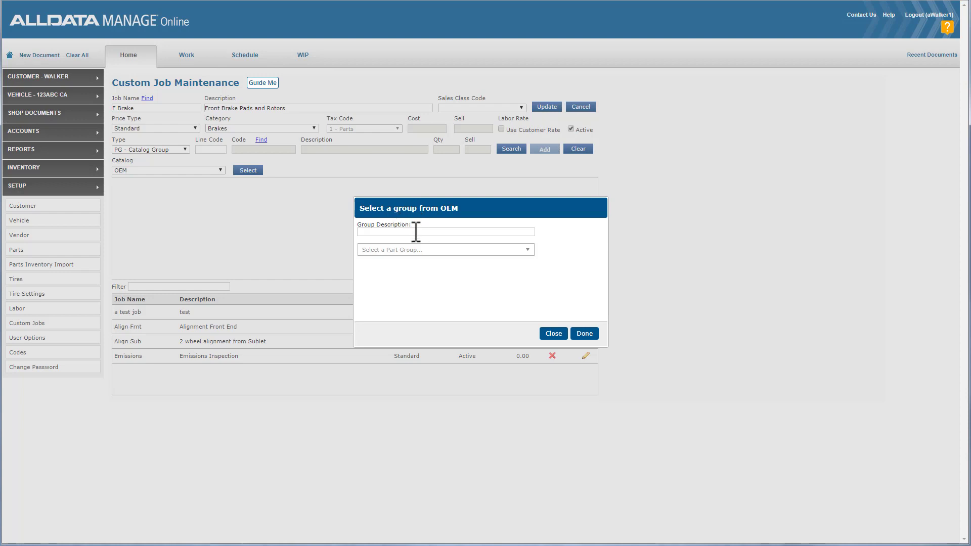
left_click(442, 232)
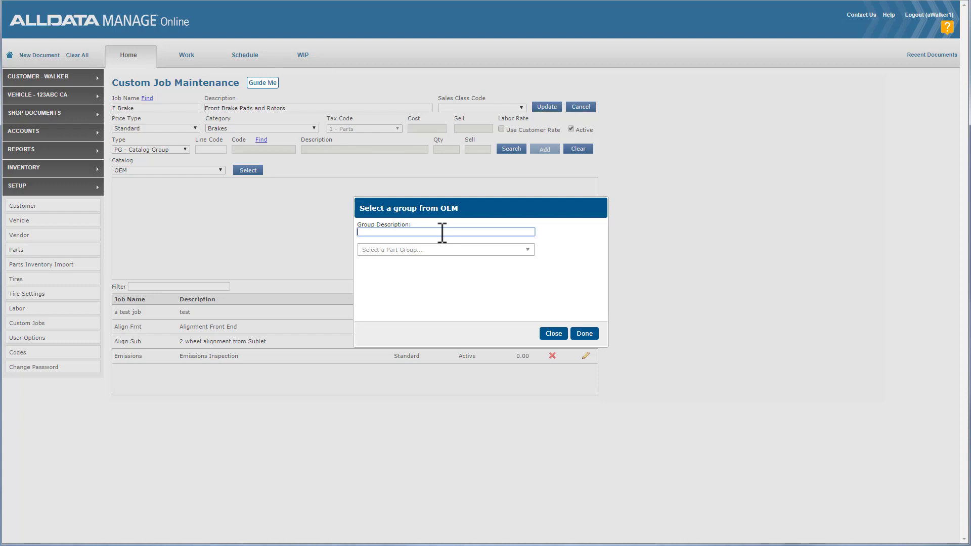
left_click(461, 249)
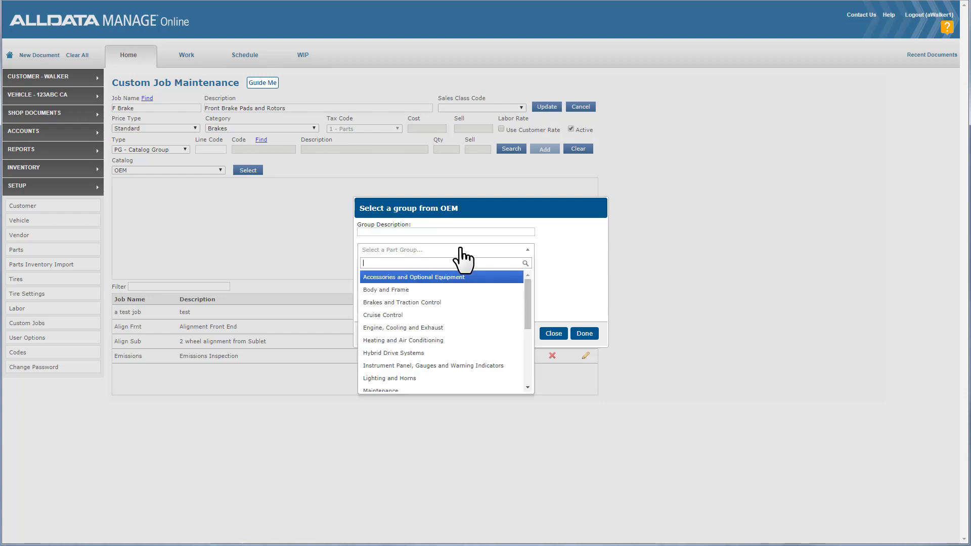
left_click(411, 304)
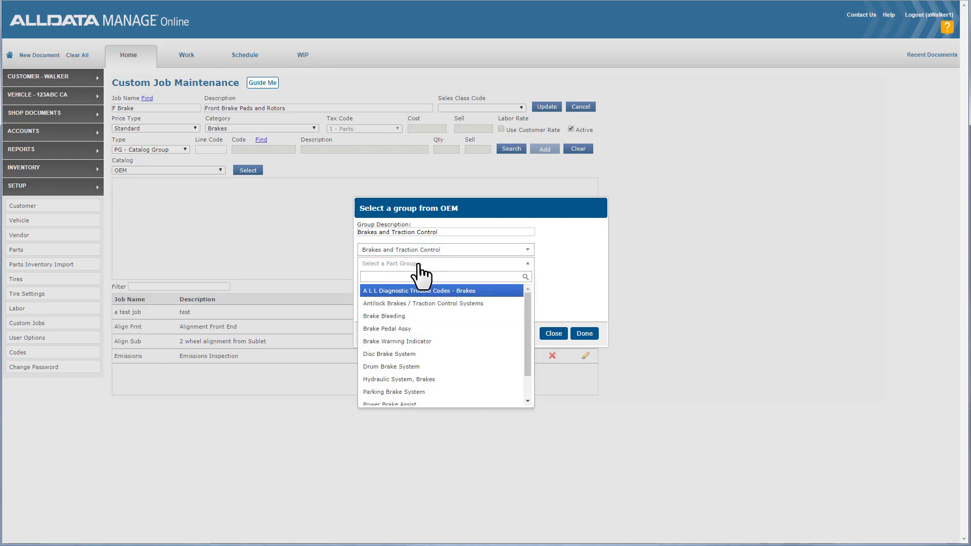
left_click(392, 360)
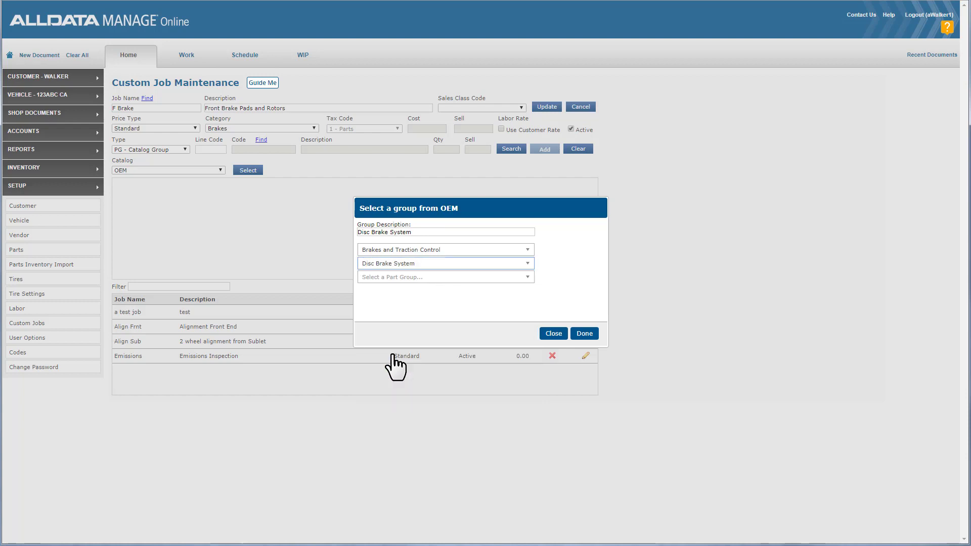
left_click(393, 279)
left_click(382, 329)
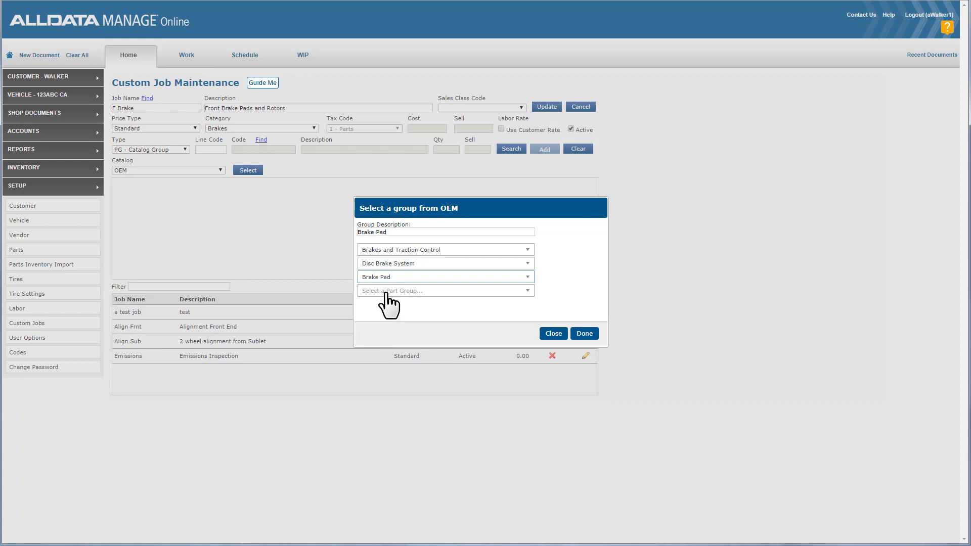
left_click(585, 334)
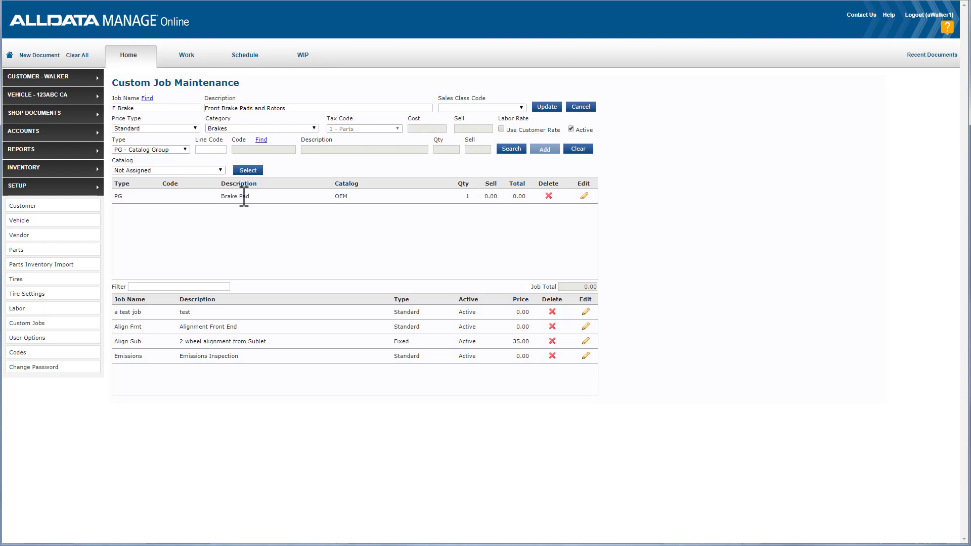
Step: Choose the AutoZone catalog, look up "brake pads" by group description, and add the Brake Pads - Front group to the job
left_click(213, 168)
left_click(212, 191)
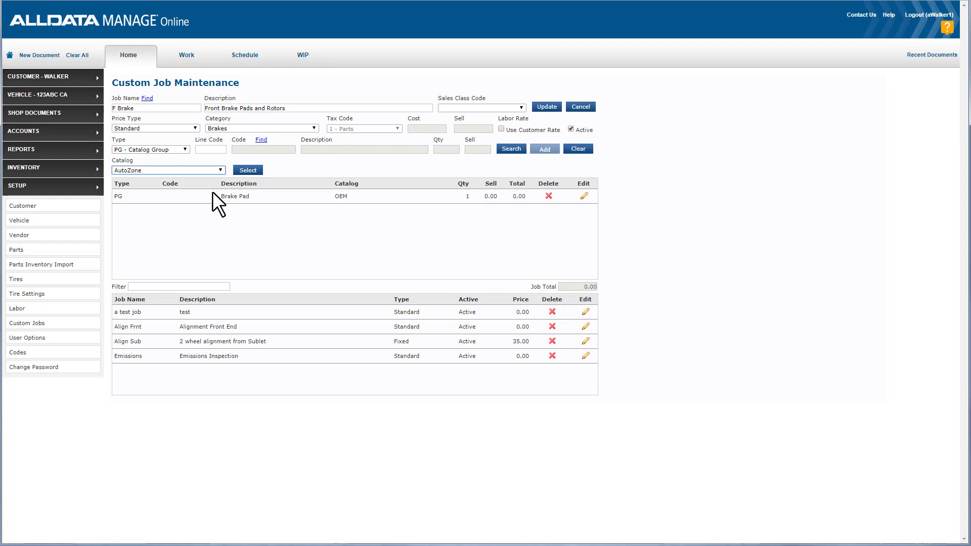
left_click(248, 170)
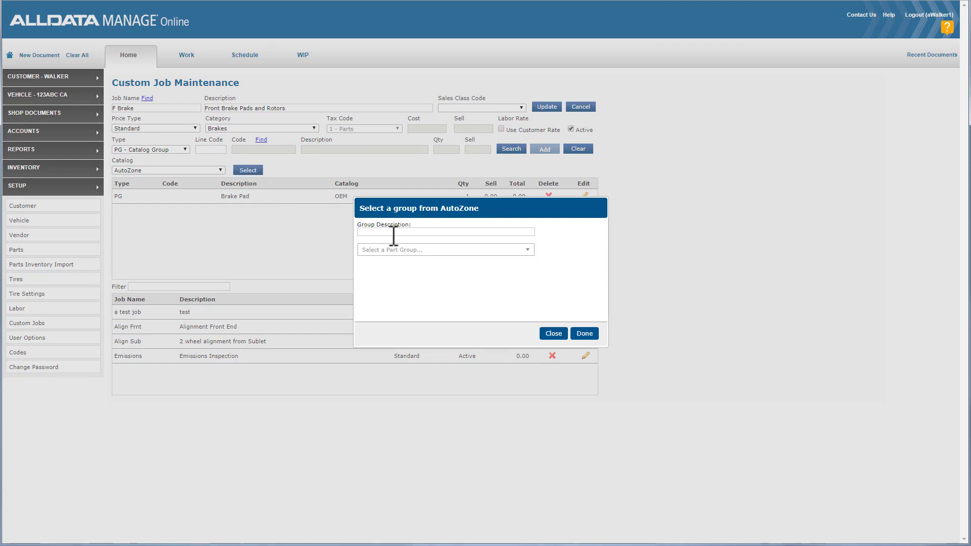
left_click(415, 250)
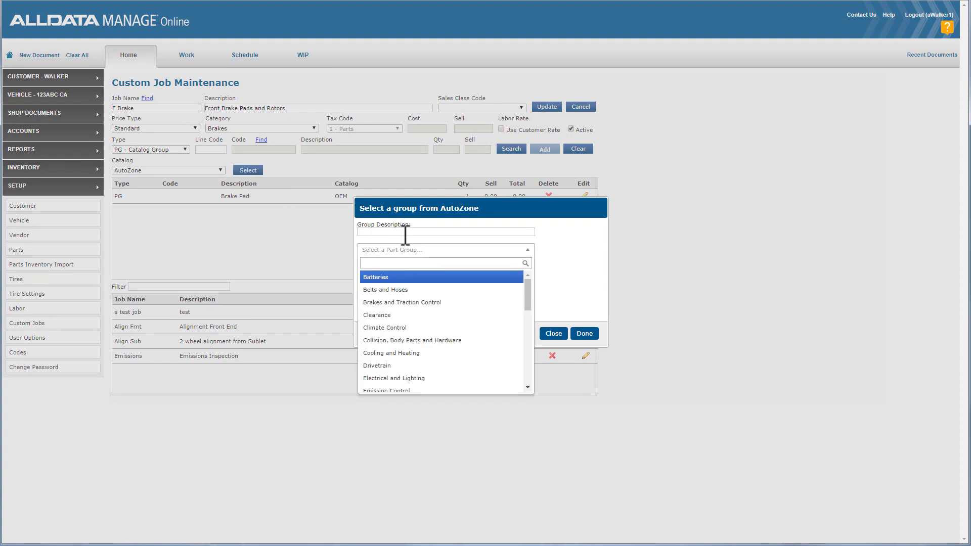
left_click(403, 231)
type("brake pads")
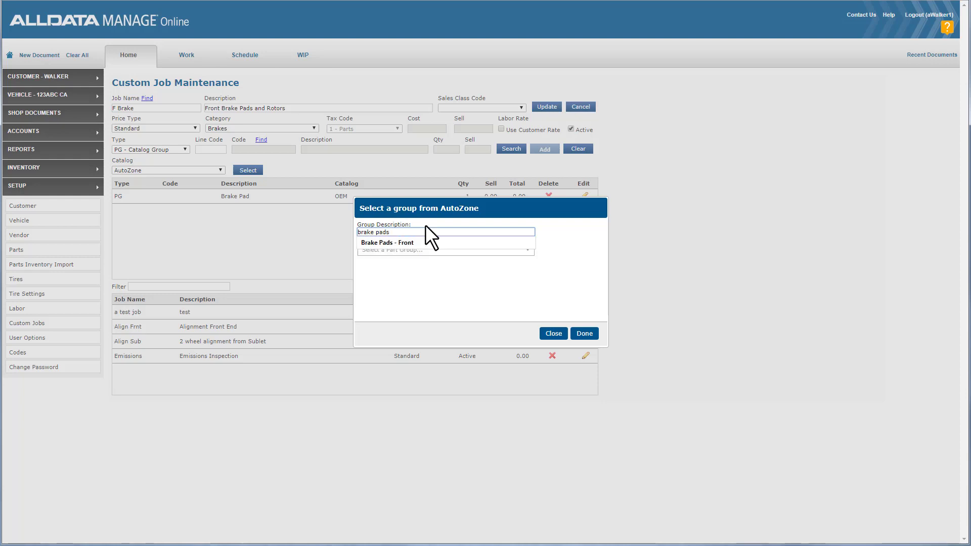
left_click(402, 242)
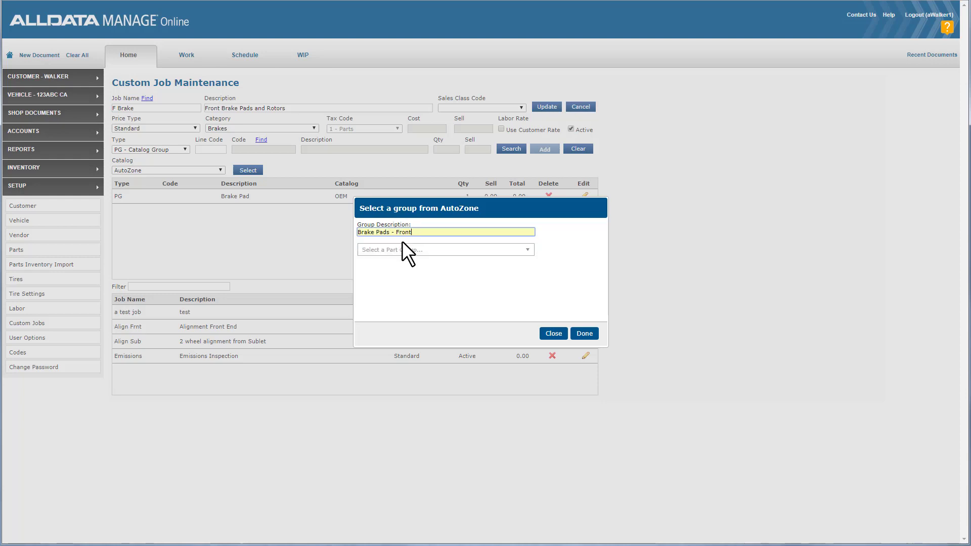
left_click(585, 333)
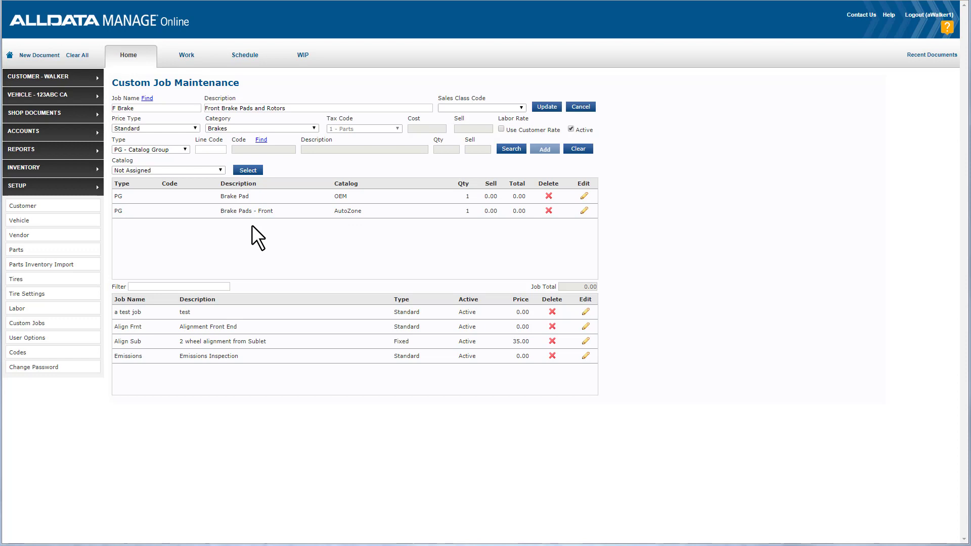
Step: Add the AutoZone catalog group Brake Rotor - Front from Brakes and Traction Control to the job
left_click(210, 170)
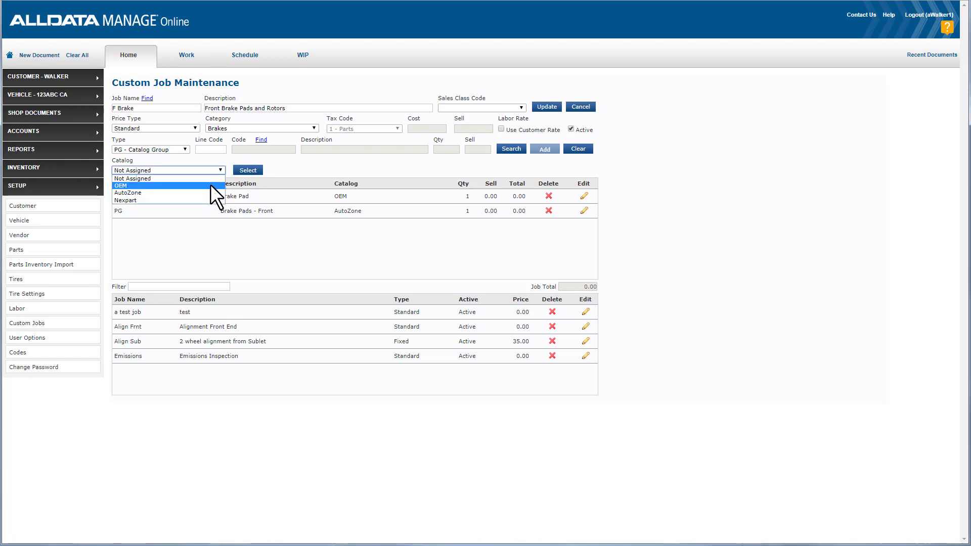
left_click(209, 192)
left_click(248, 170)
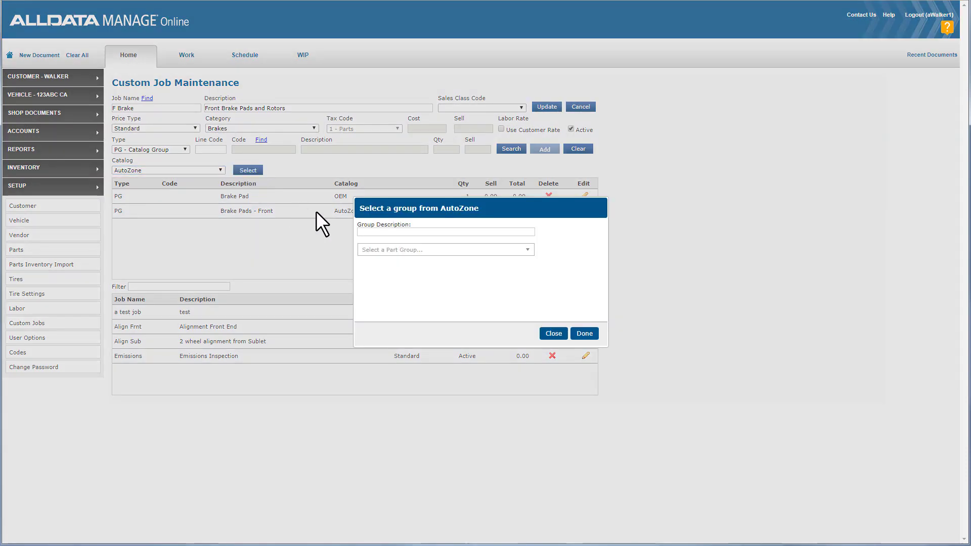
left_click(373, 231)
type("rotors")
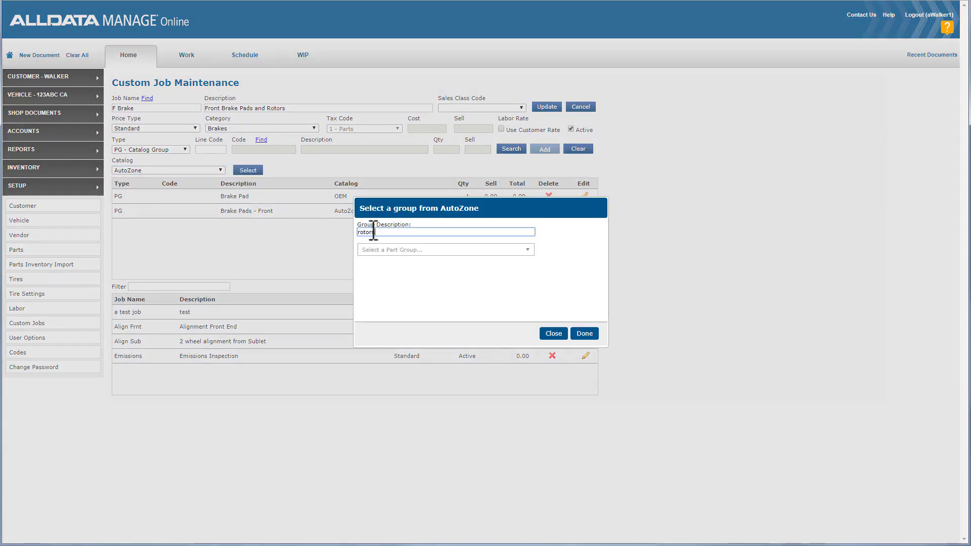
left_click(408, 250)
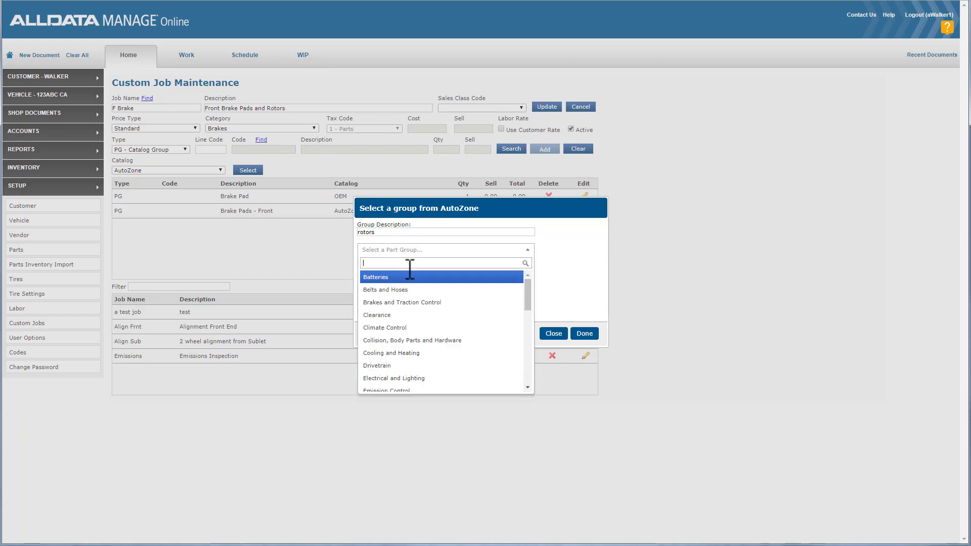
left_click(409, 303)
left_click(490, 263)
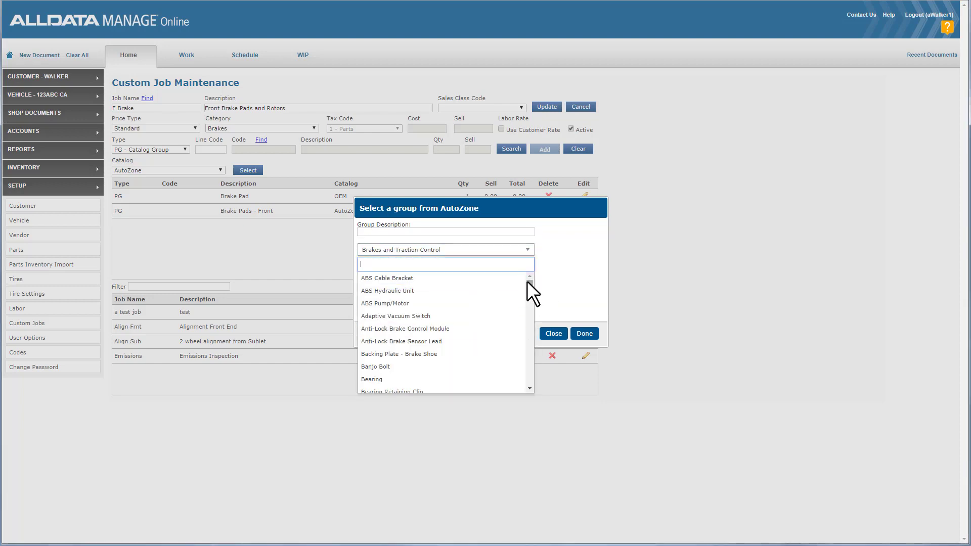
left_click_drag(526, 281, 521, 334)
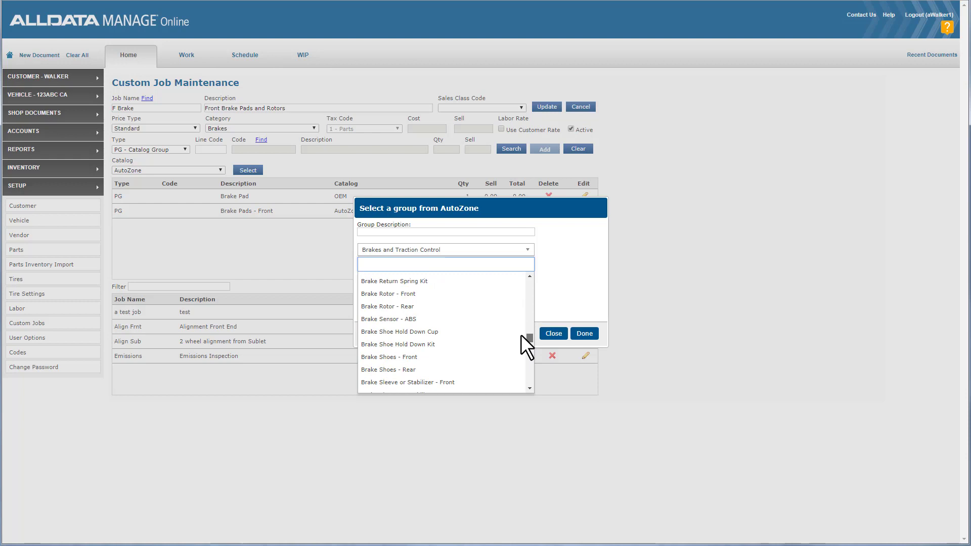
left_click(402, 293)
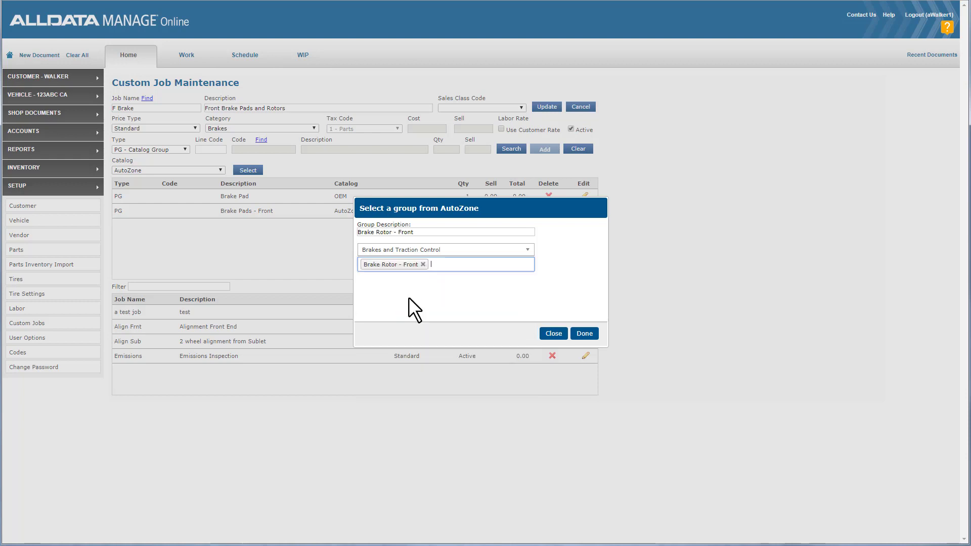
left_click(583, 333)
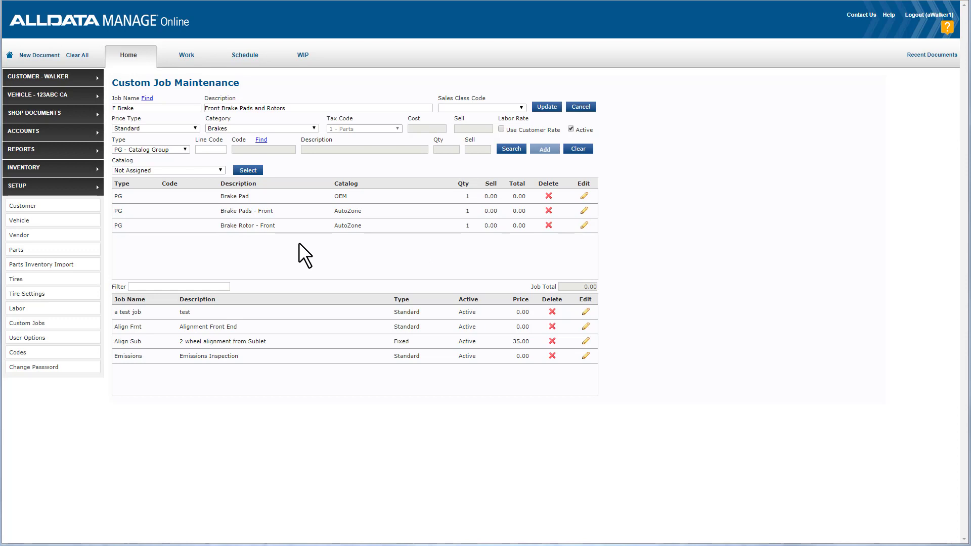
left_click_drag(334, 210, 358, 211)
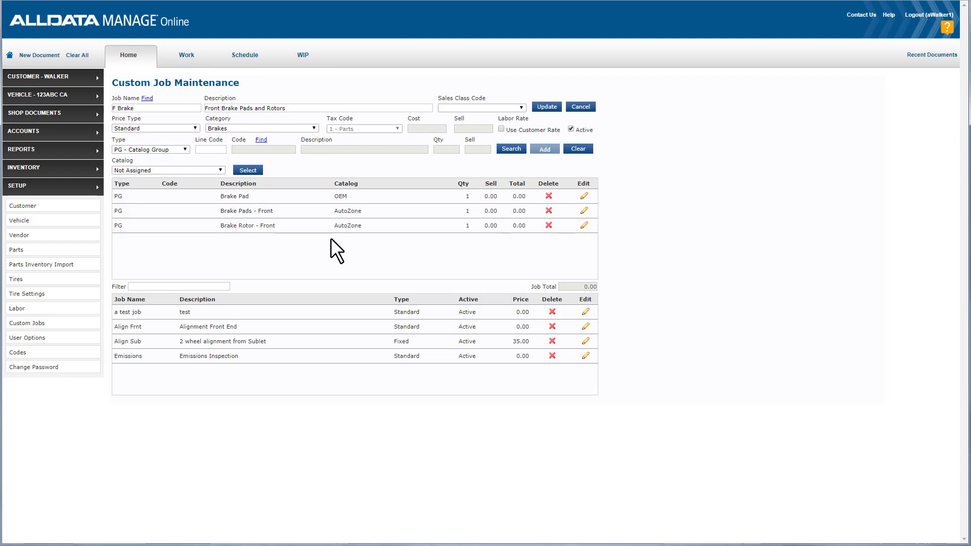
Step: Search for P - Product lines with code %BF and add Brake Fluid DOT 3/4 to the job with quantity 1
left_click(185, 150)
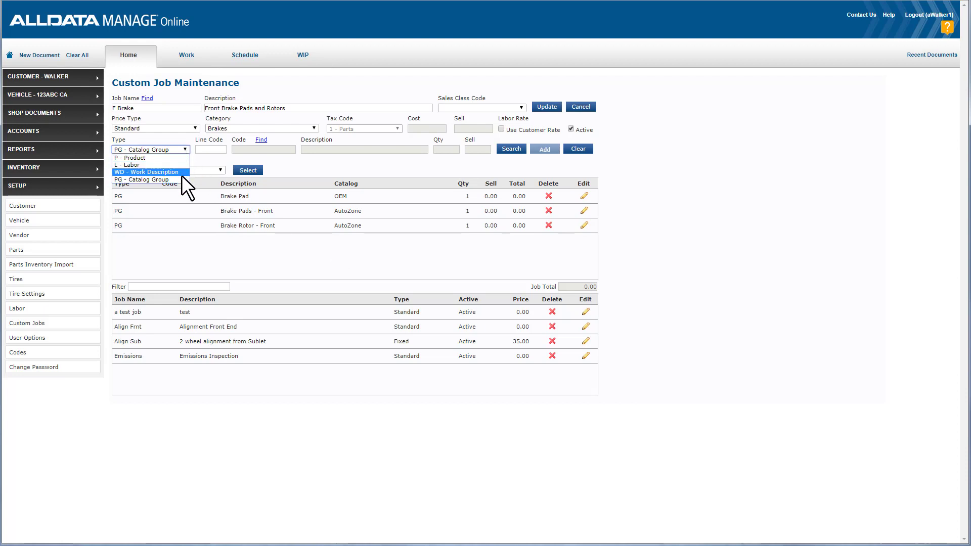
left_click(180, 160)
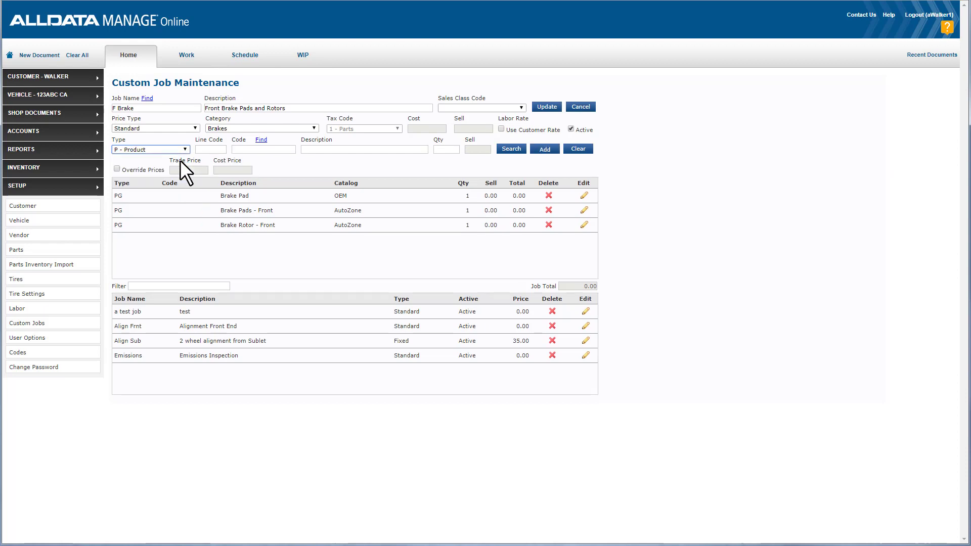
left_click(267, 150)
type("%BF")
left_click(514, 150)
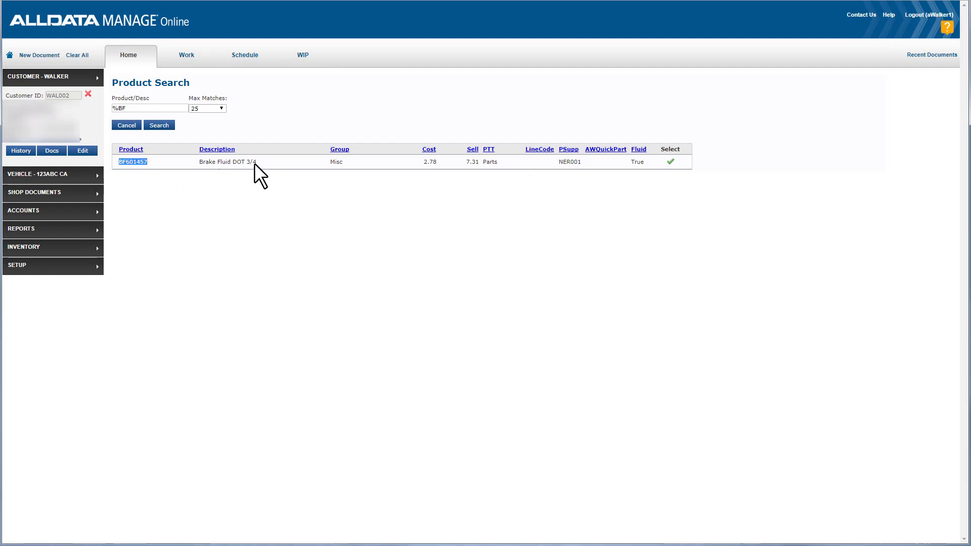
left_click(671, 163)
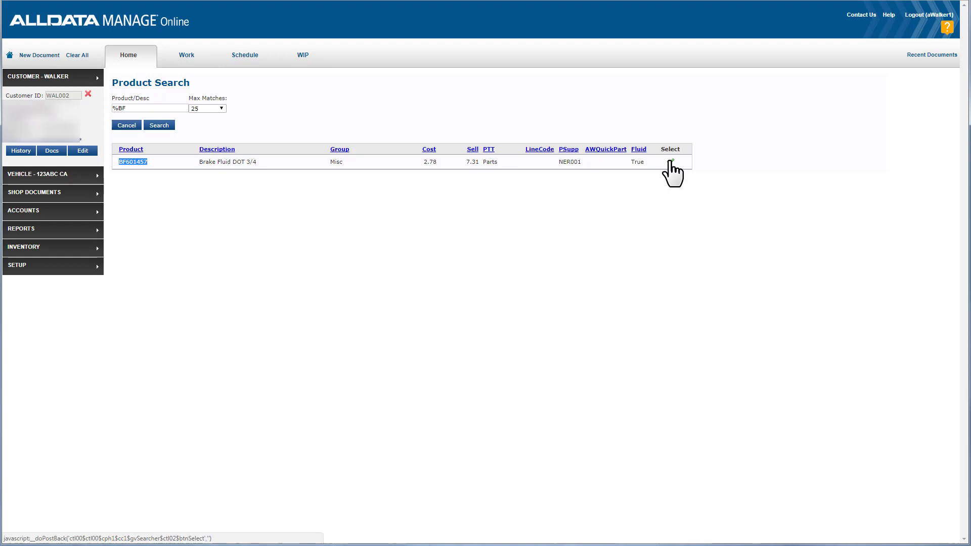
type("1")
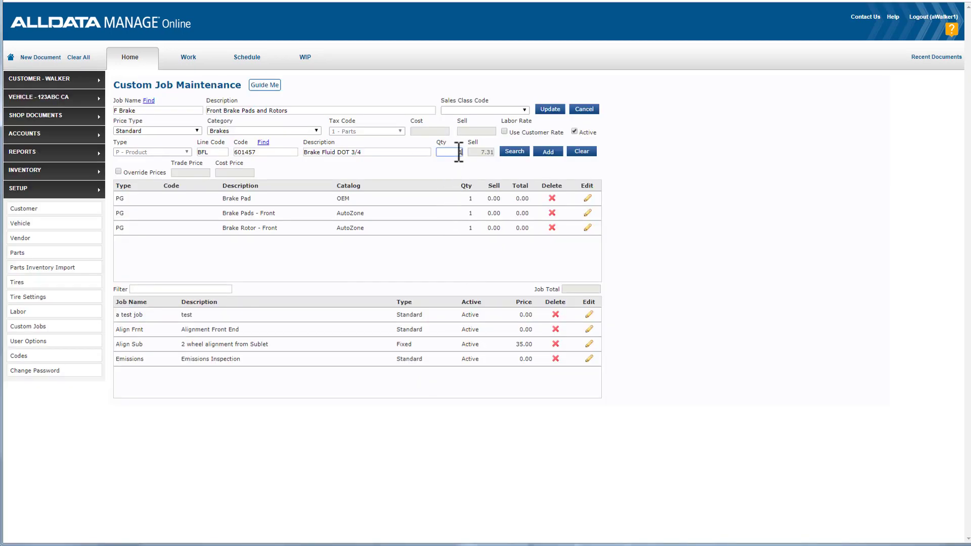
left_click(545, 153)
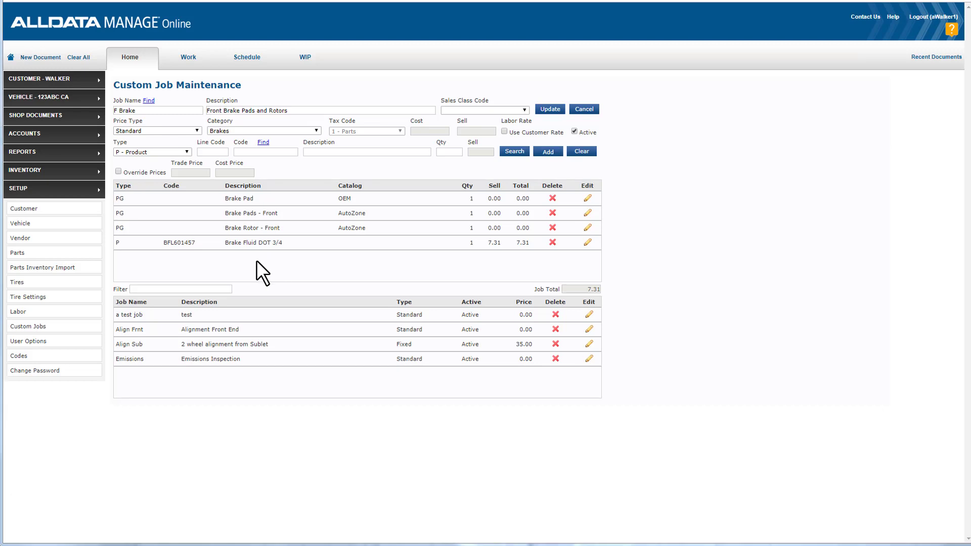
Step: Review the job's name, description, price type, Brakes category and total, and save the F Brake job
left_click_drag(147, 111, 108, 109)
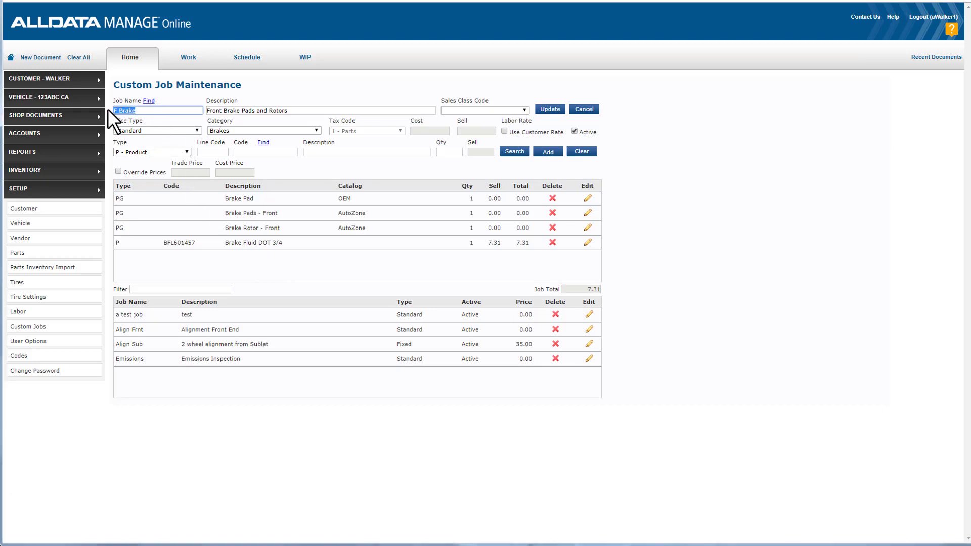
left_click_drag(308, 110, 205, 109)
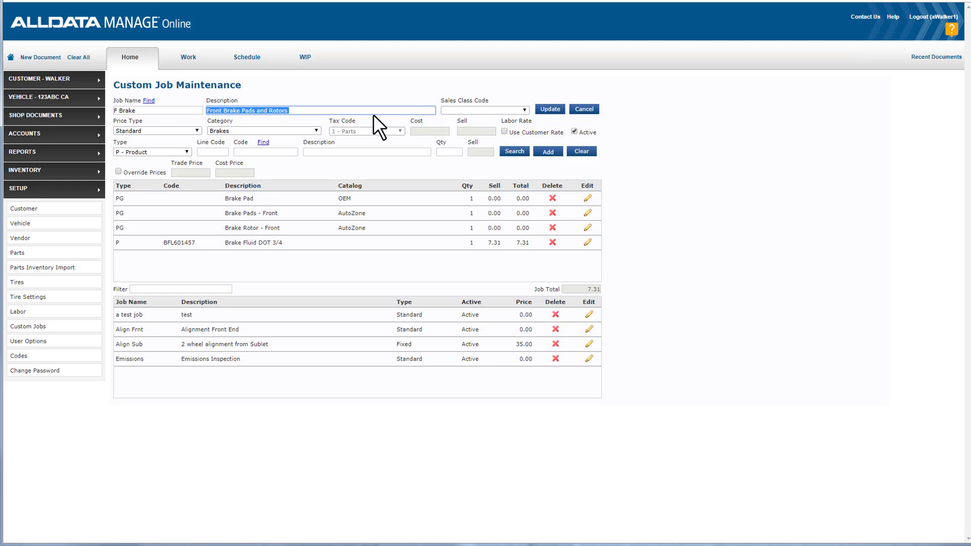
left_click(185, 131)
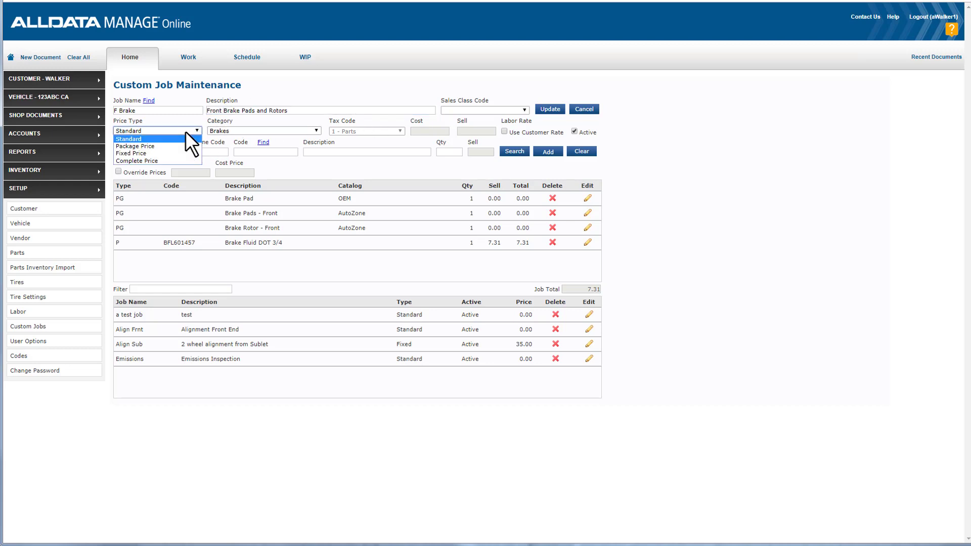
left_click(185, 131)
left_click(245, 129)
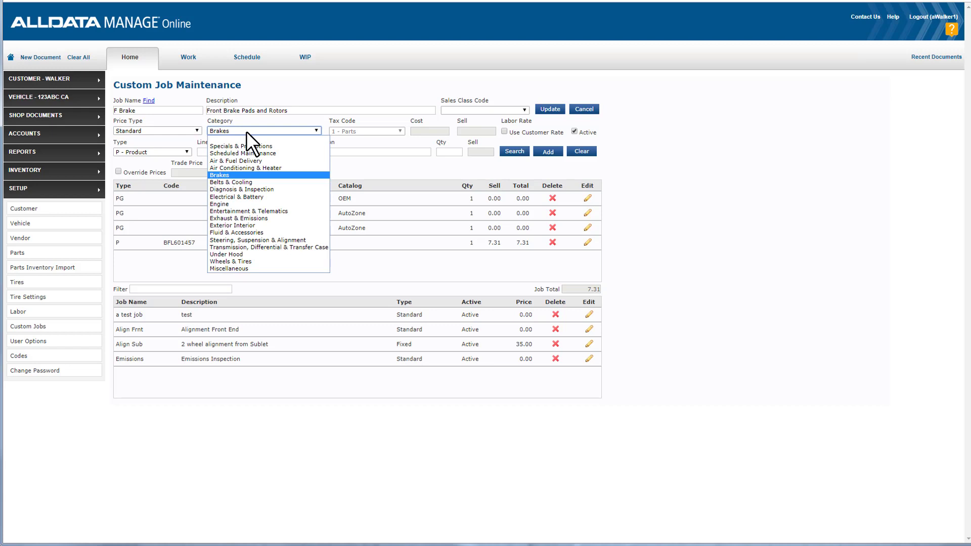
left_click(244, 175)
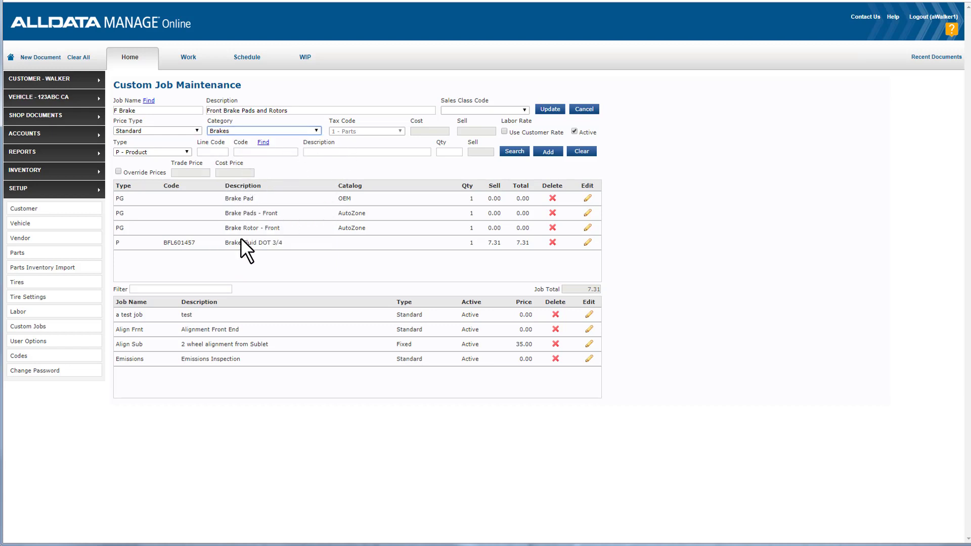
left_click_drag(572, 286, 597, 289)
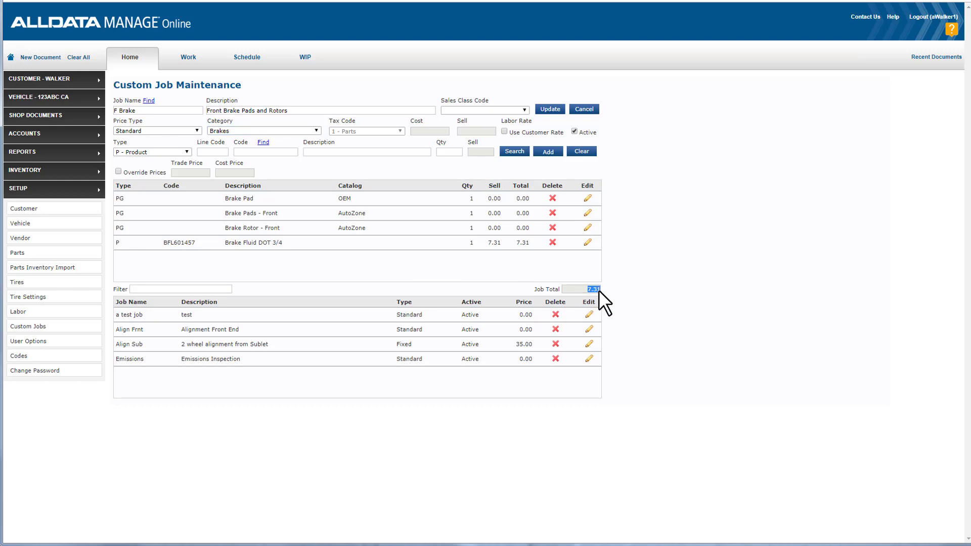
left_click(537, 110)
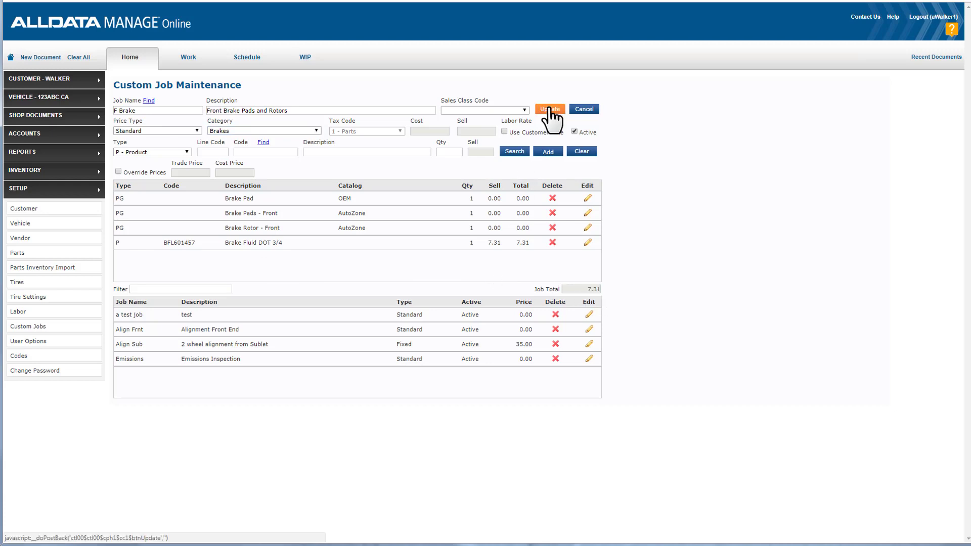
Step: Return to the open estimate and add the custom job F Brake from the Brakes category
left_click(187, 58)
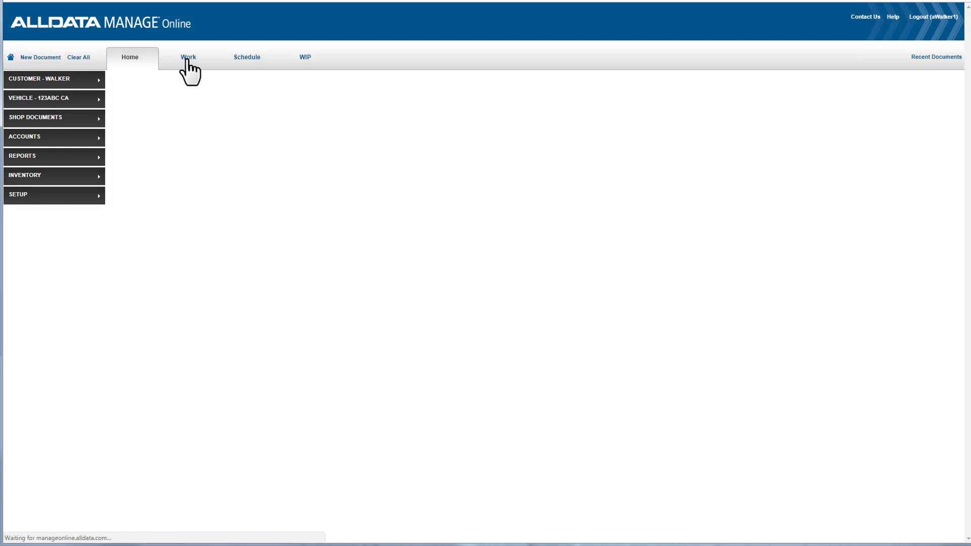
left_click(135, 203)
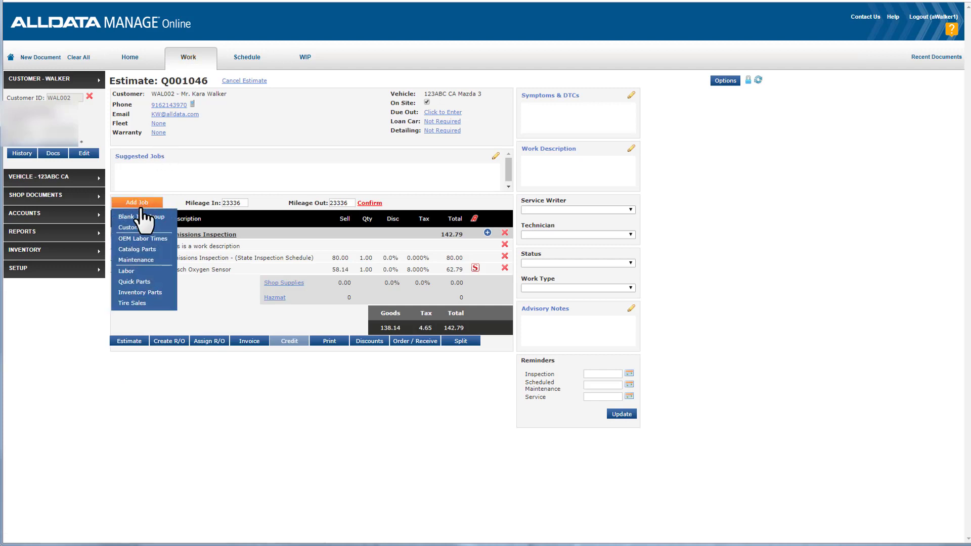
left_click(141, 228)
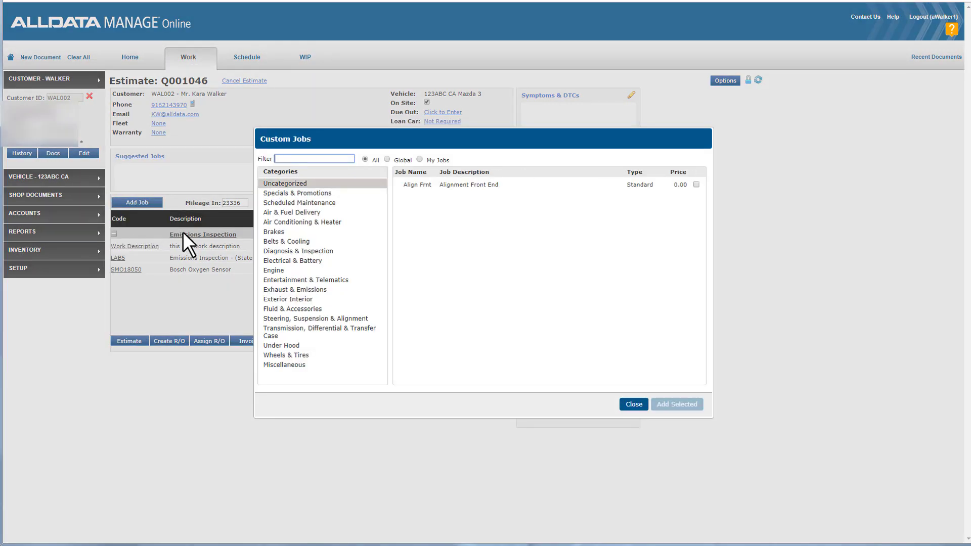
left_click(275, 232)
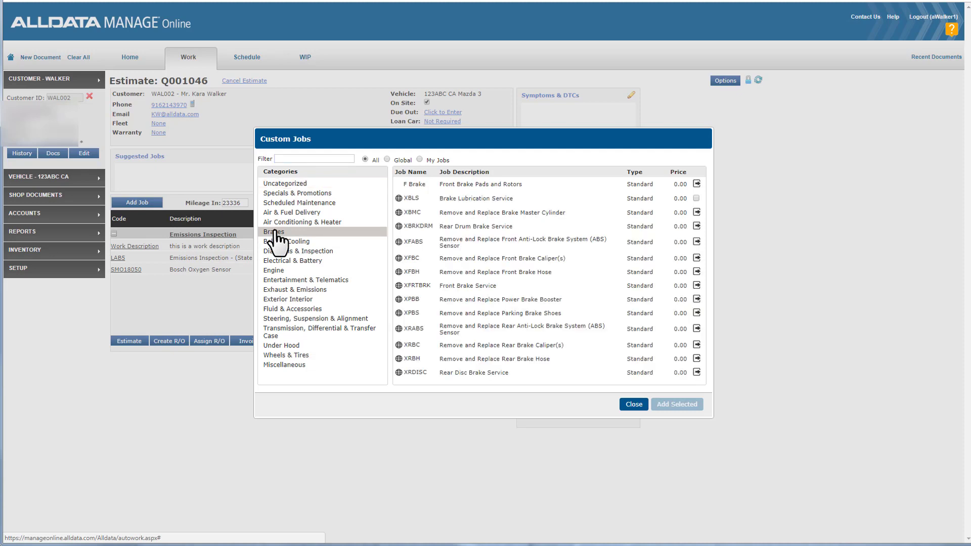
left_click(696, 184)
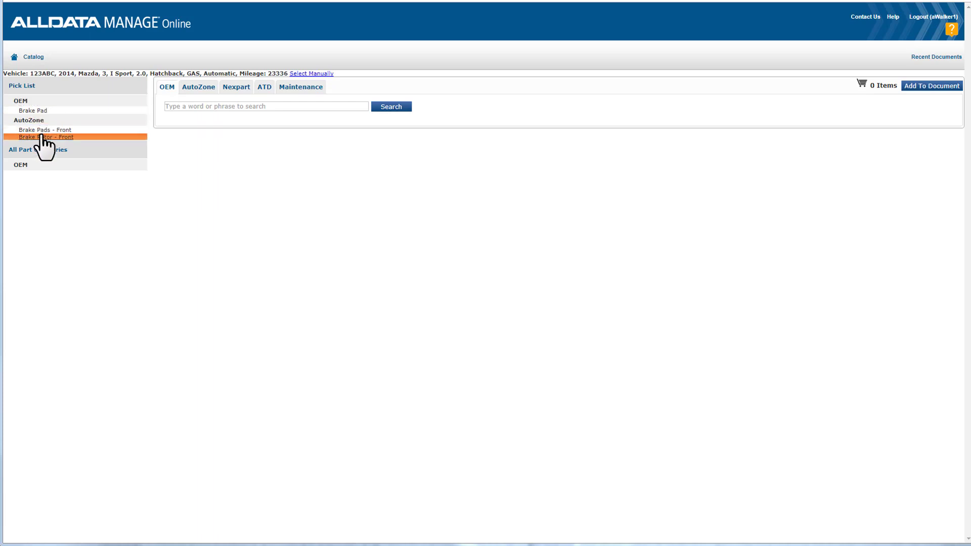
Step: From the OEM Brake Pad pick list entry, add Front Pads replacement labor and 0.4 hours of R&I or R&R rotor labor
left_click(39, 111)
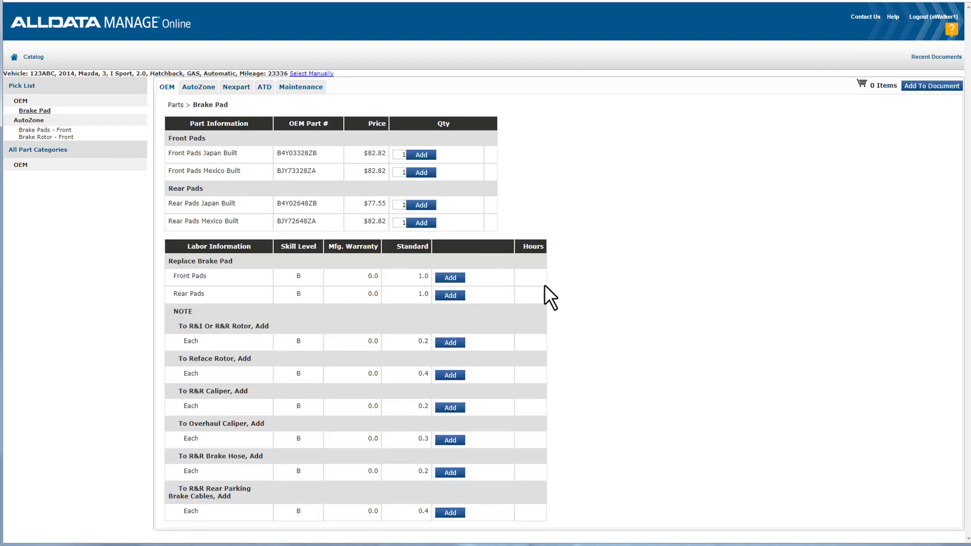
left_click(450, 279)
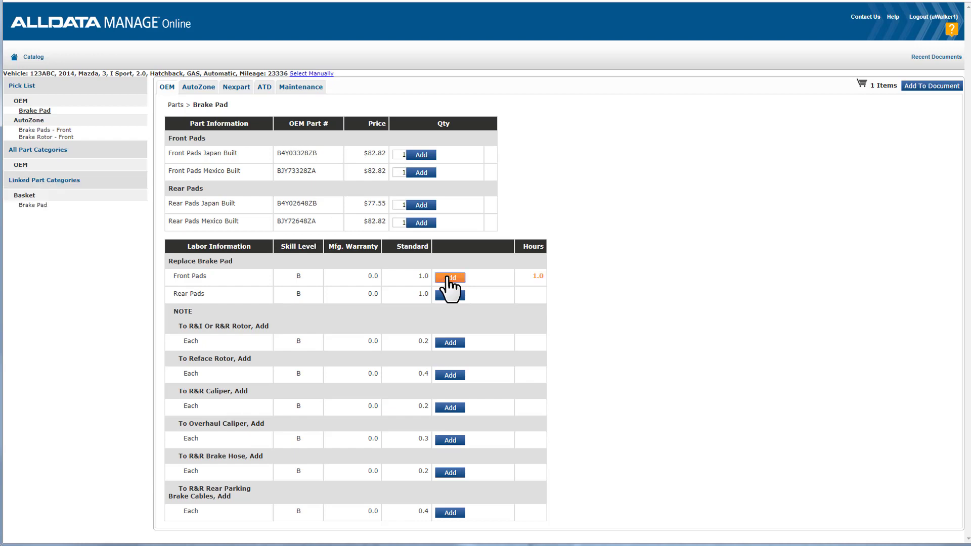
left_click(450, 342)
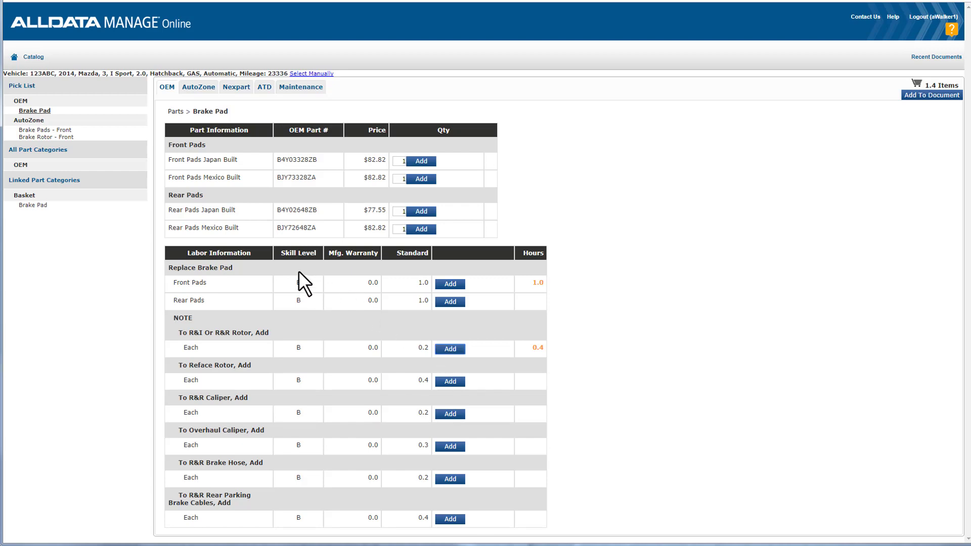
Step: Add one Duralast_Gold front brake pad set, part EPADG1728, from AutoZone for the Japan built 2014 Mazda 3
left_click(43, 131)
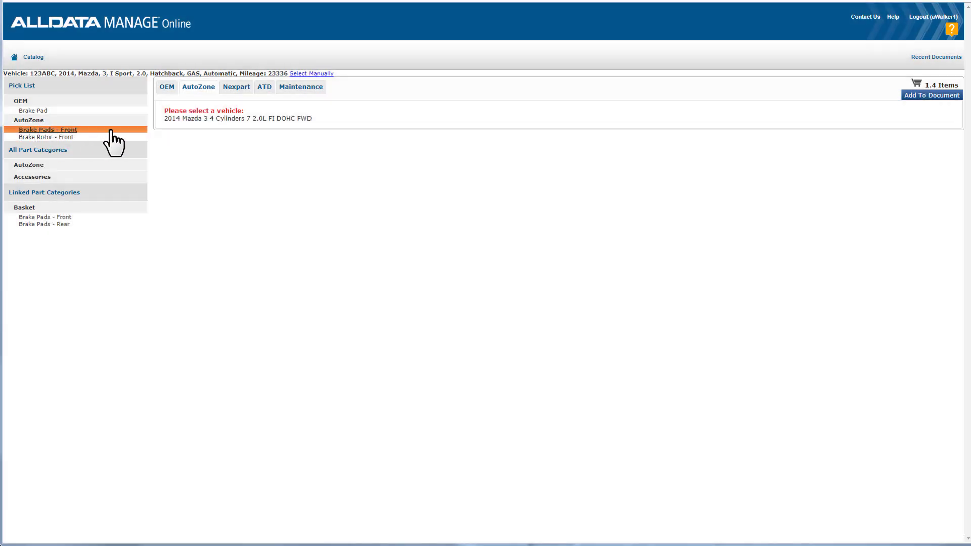
left_click(183, 120)
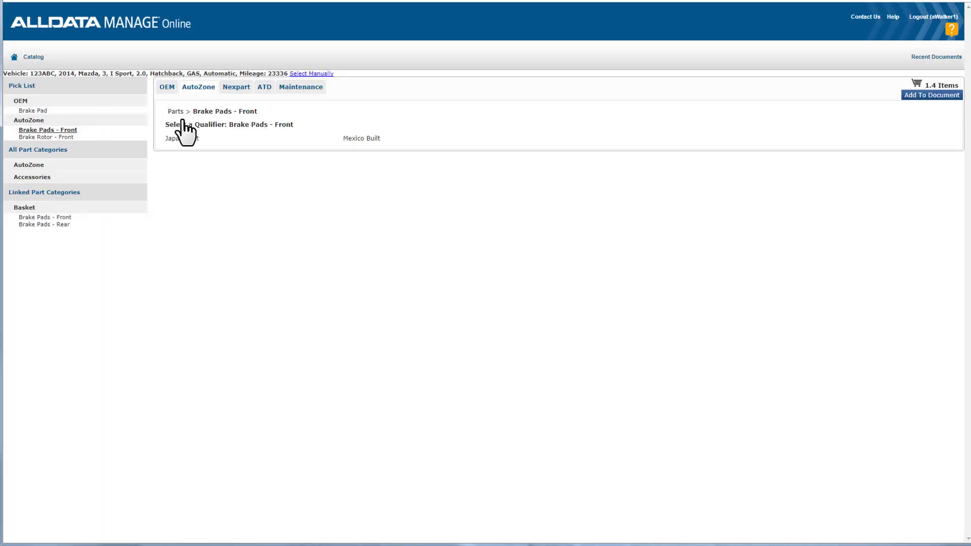
left_click(184, 140)
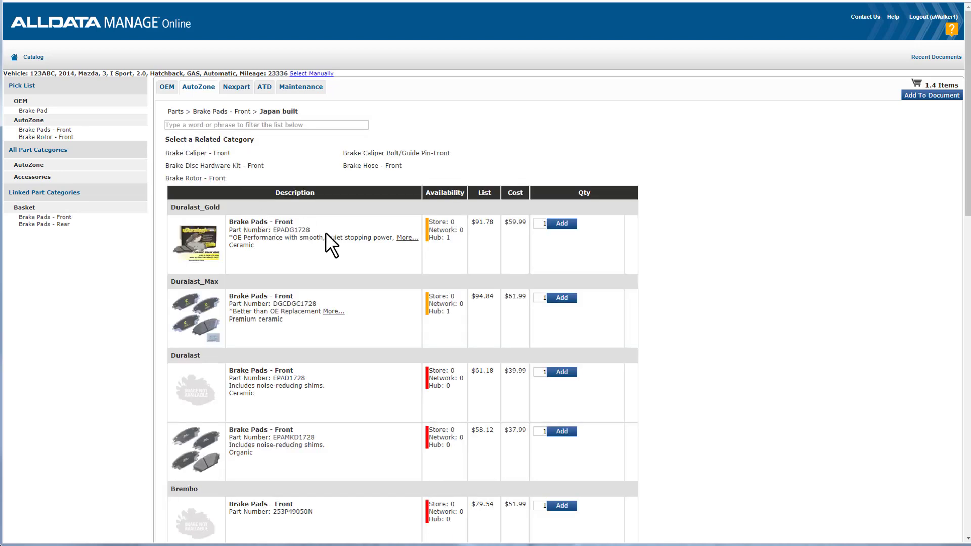
left_click(564, 225)
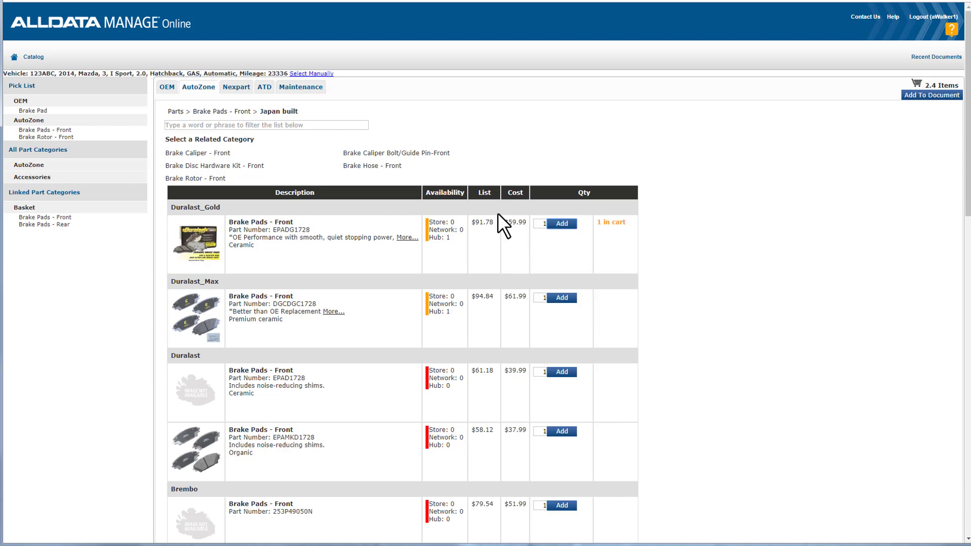
Step: Add two Duralast front brake rotors, part AIM77109, from the AutoZone pick list
left_click(57, 138)
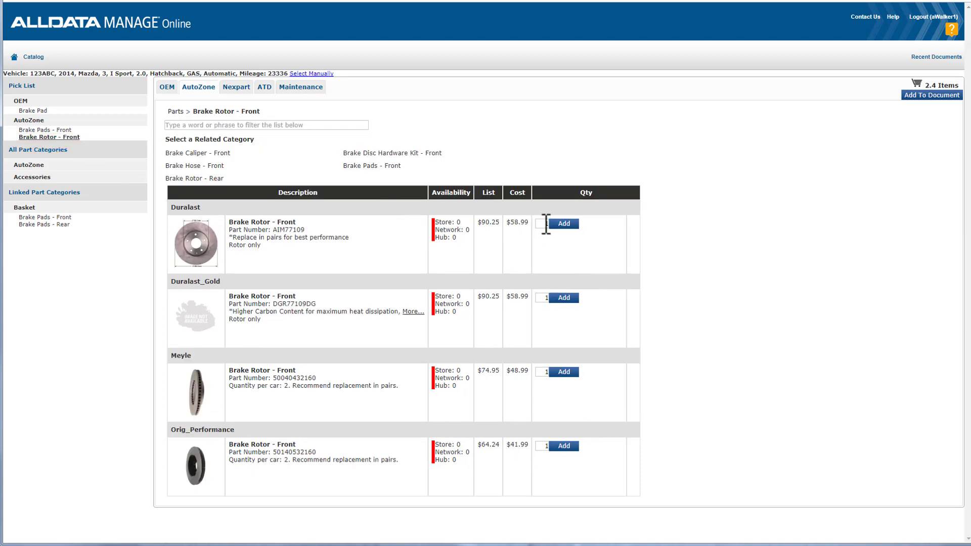
left_click(548, 223)
left_click_drag(546, 223, 550, 223)
type("2")
left_click(565, 234)
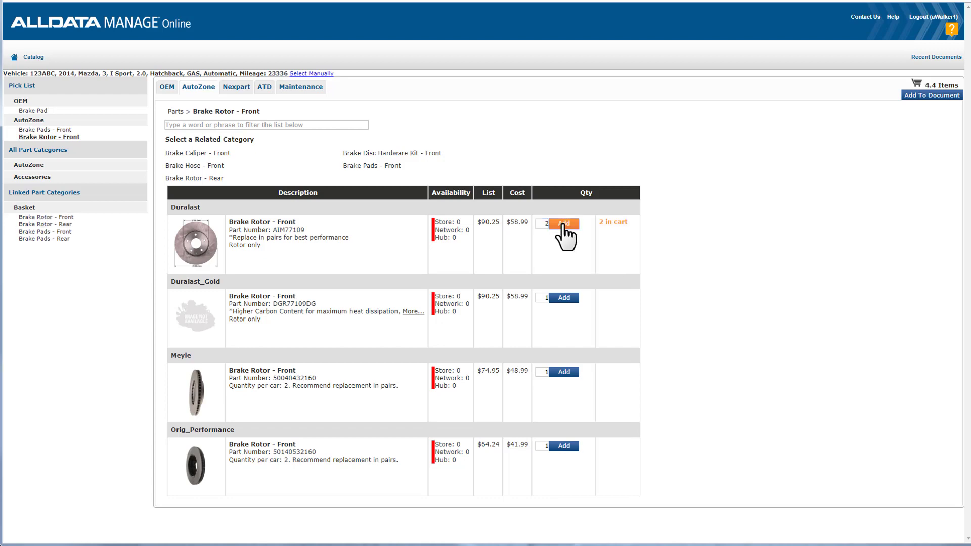
Step: Review the catalog basket and add its labor and parts to the estimate
left_click(917, 90)
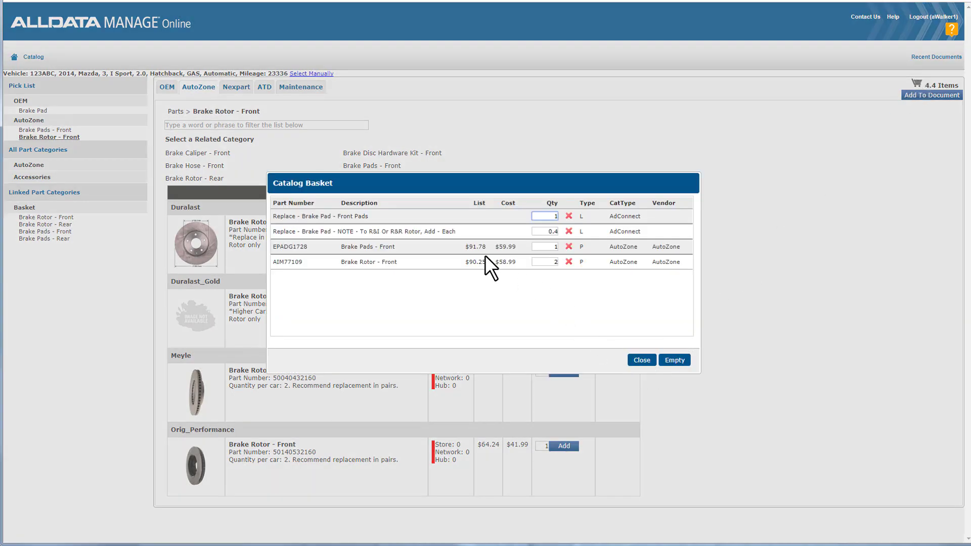
left_click(640, 361)
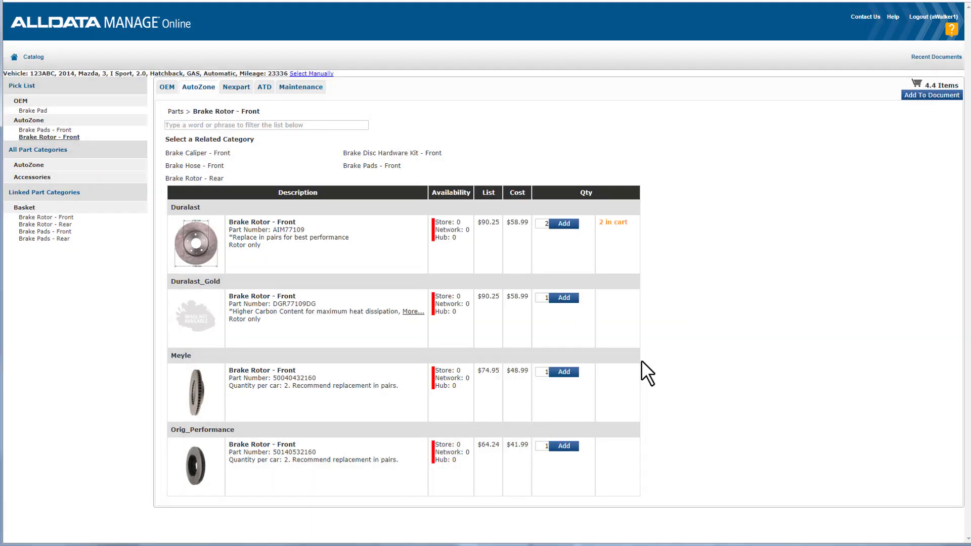
left_click(931, 96)
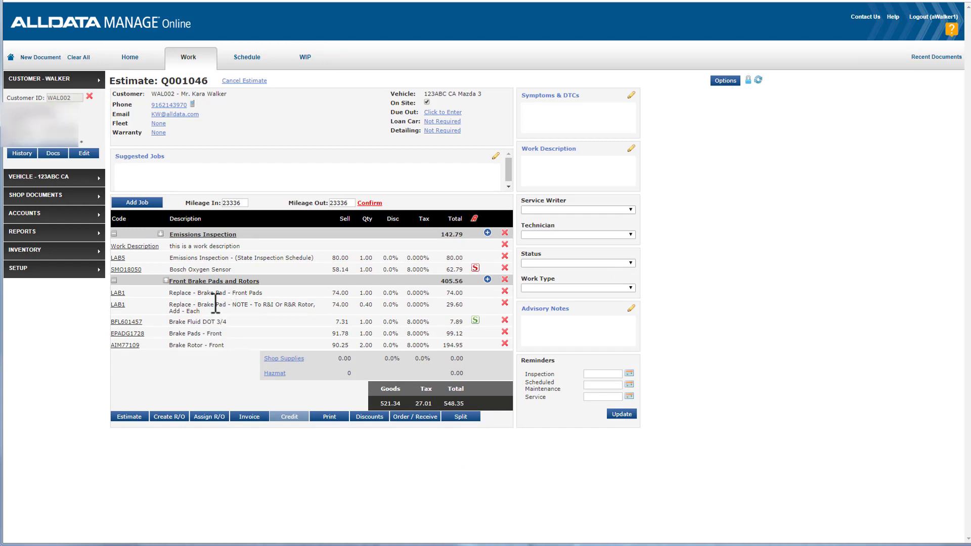
Step: Open the Custom Jobs setup page
left_click_drag(211, 320, 217, 321)
left_click(57, 268)
left_click(46, 329)
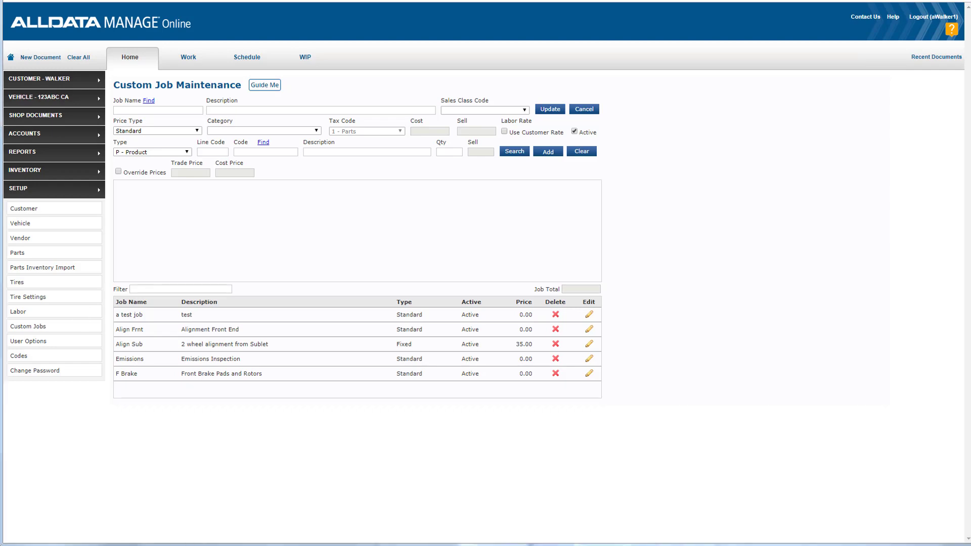
Step: Read the 4 Custom Job Price Types PDF from Standard Price through Fixed Price, and put the document away
left_click_drag(524, 544, 459, 0)
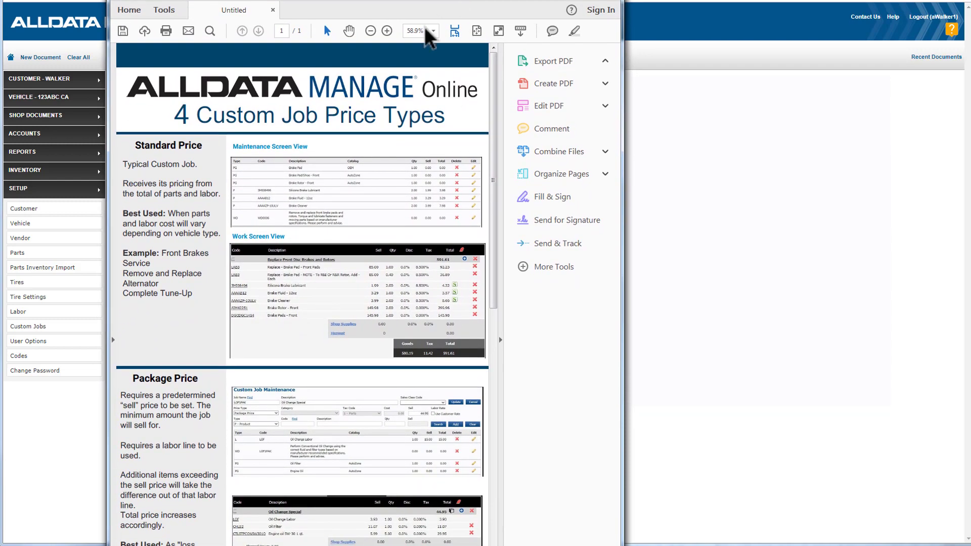
left_click_drag(493, 161, 490, 458)
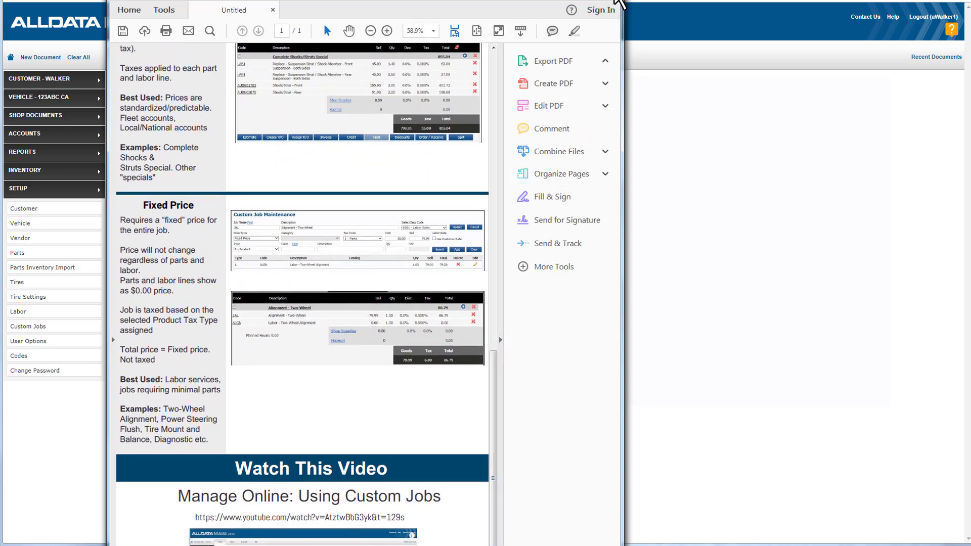
left_click(619, 4)
Step: Start a Package Price custom job named "Conv Oil" with the description "conventional oil change"
left_click(143, 110)
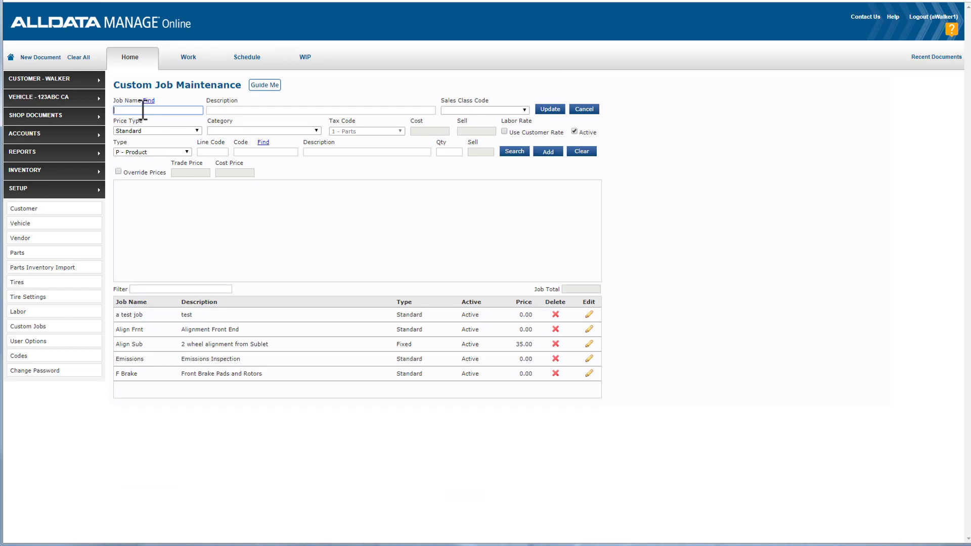
left_click(165, 129)
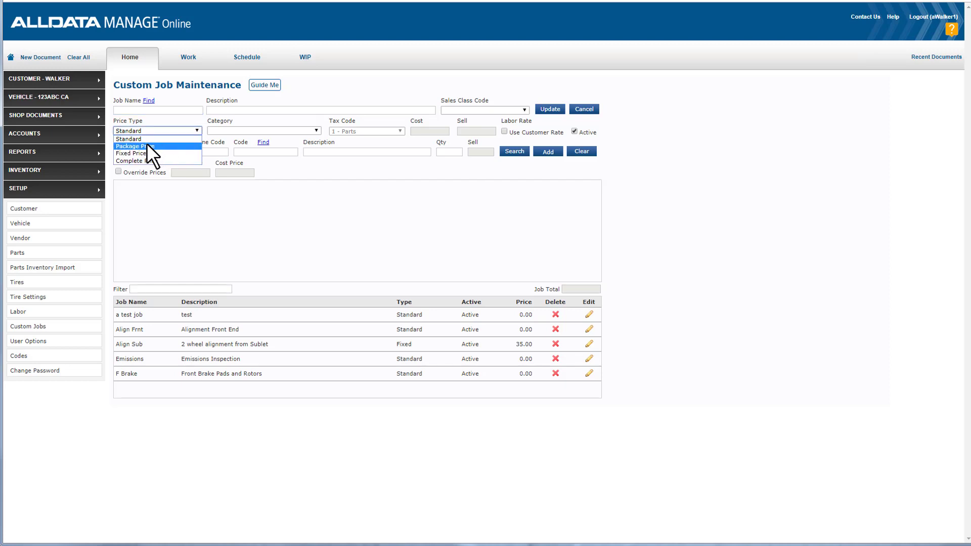
left_click(147, 145)
left_click(146, 110)
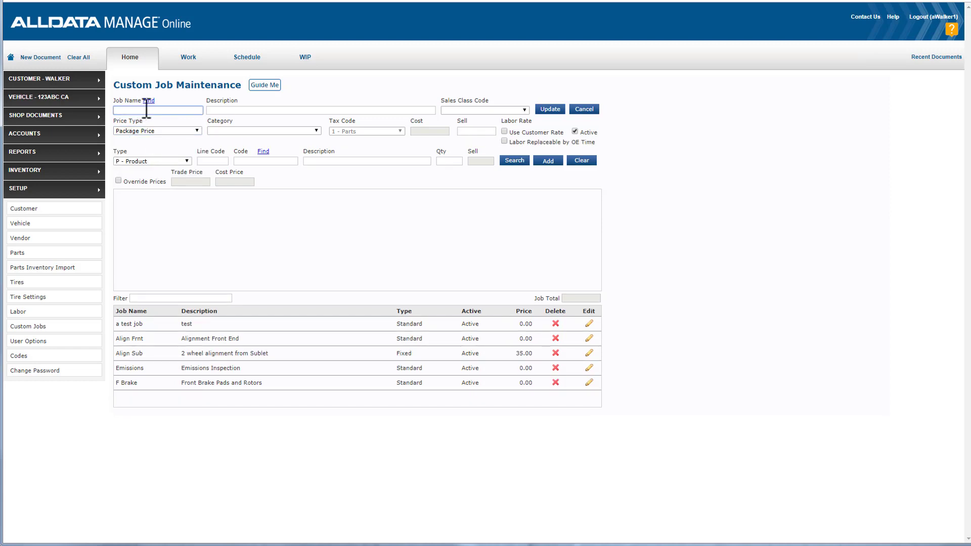
type("Conv Oil")
key("Tab")
type("conve")
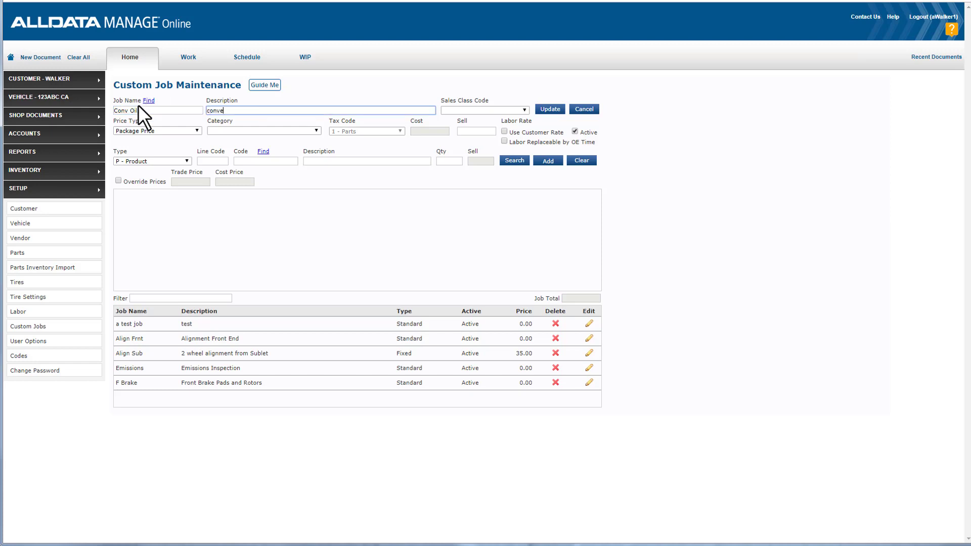
type("ntional oil change")
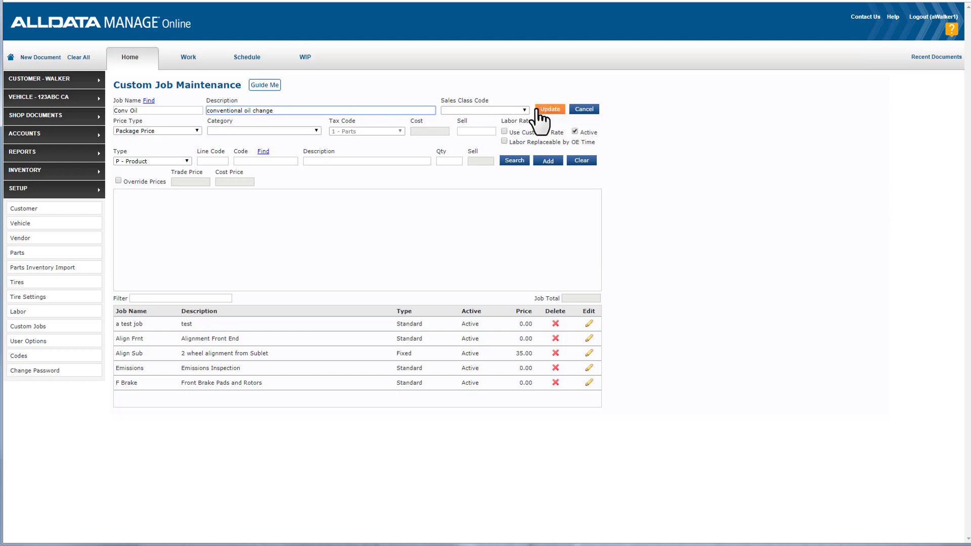
Step: Keep the Package Price type, leave the category blank, and set the job's sell price to 39.95
left_click(184, 131)
left_click(177, 145)
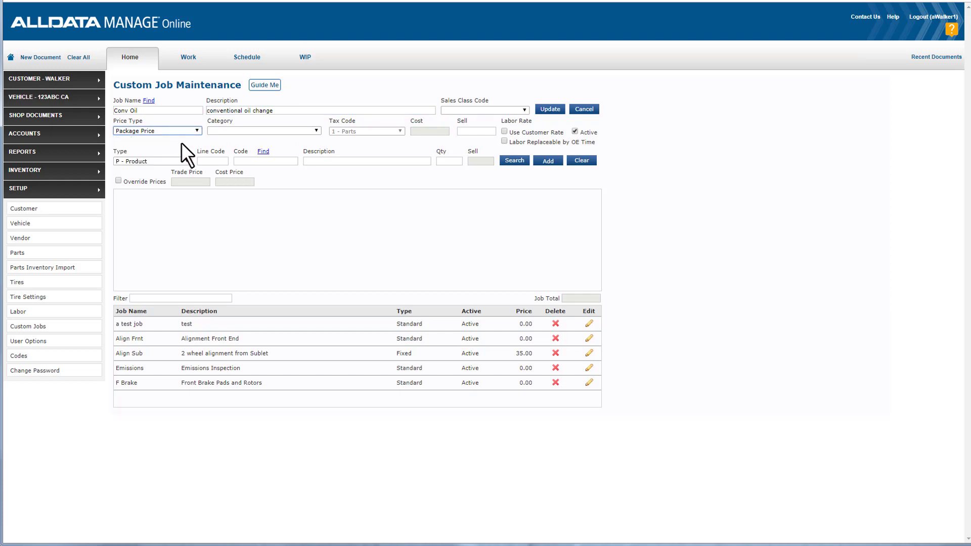
left_click(241, 130)
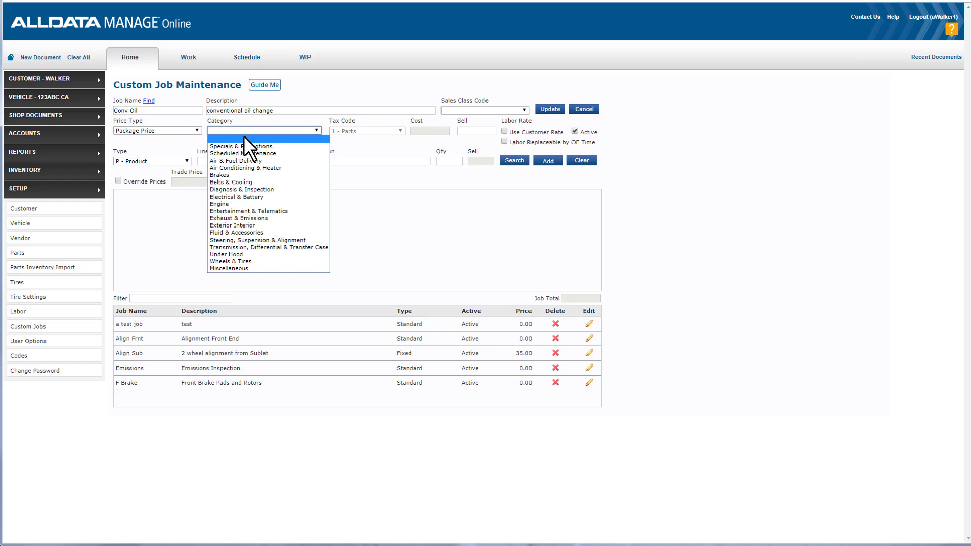
left_click(244, 135)
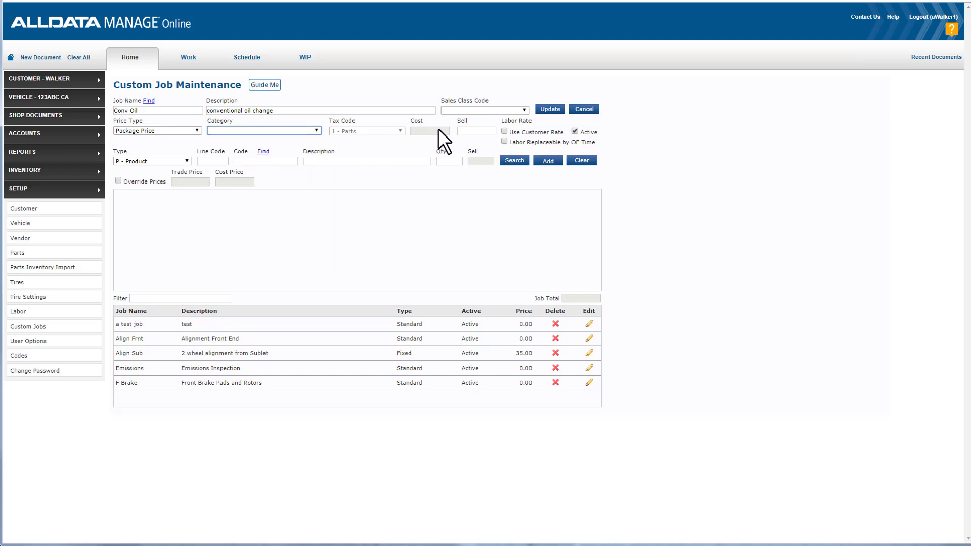
left_click(490, 131)
type("39.95")
Step: Search for P - Product items with the description "oil 5w30"
left_click(165, 160)
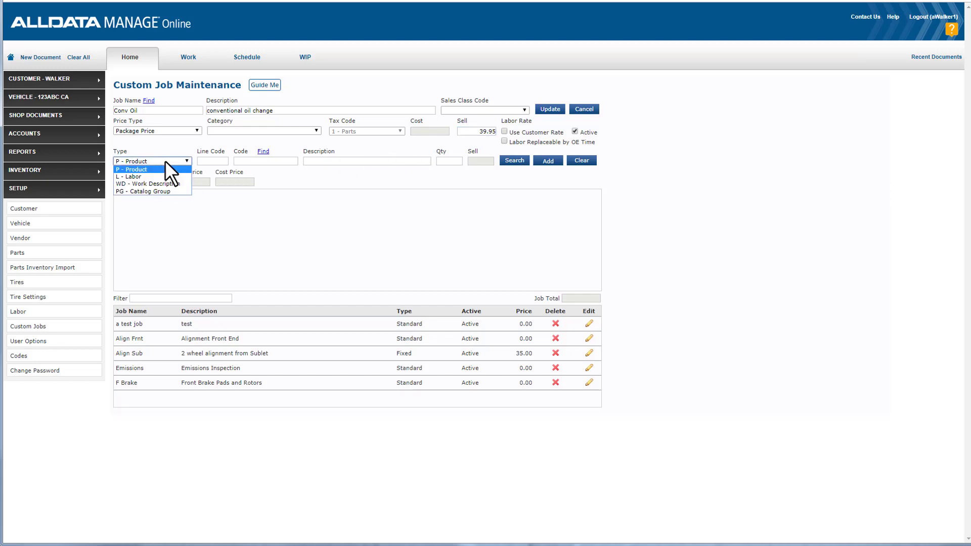
left_click(163, 167)
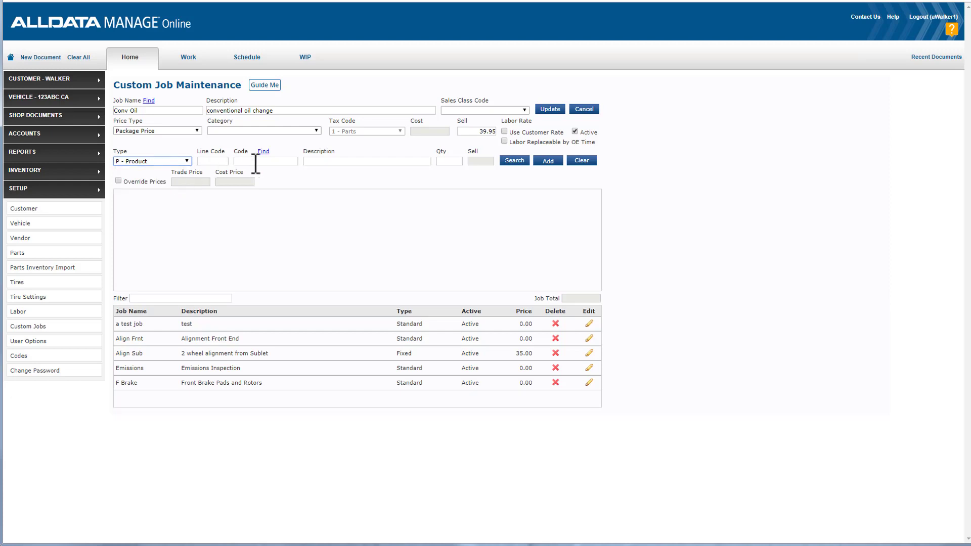
left_click(327, 161)
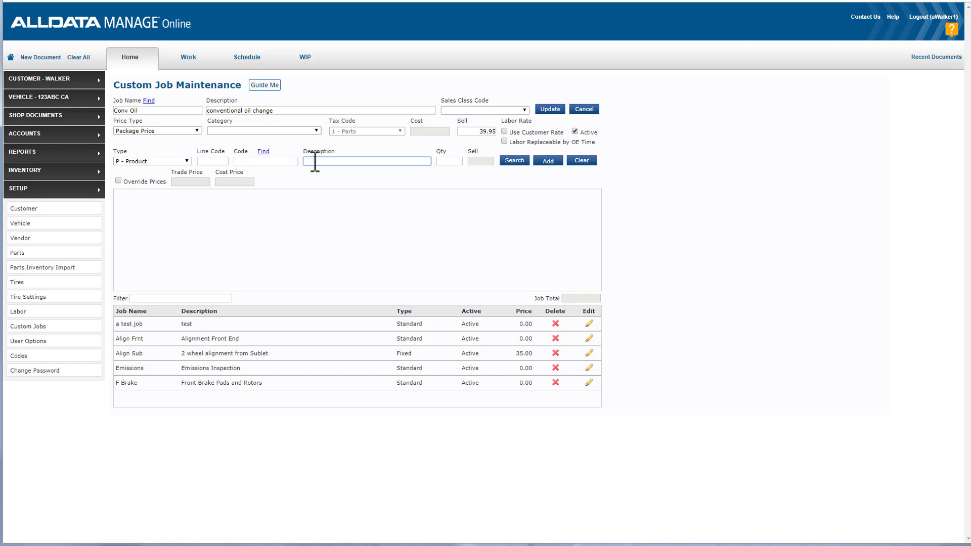
type("oil 5w 30")
key("BackSpace")
key("BackSpace")
key("BackSpace")
type("30")
left_click(511, 161)
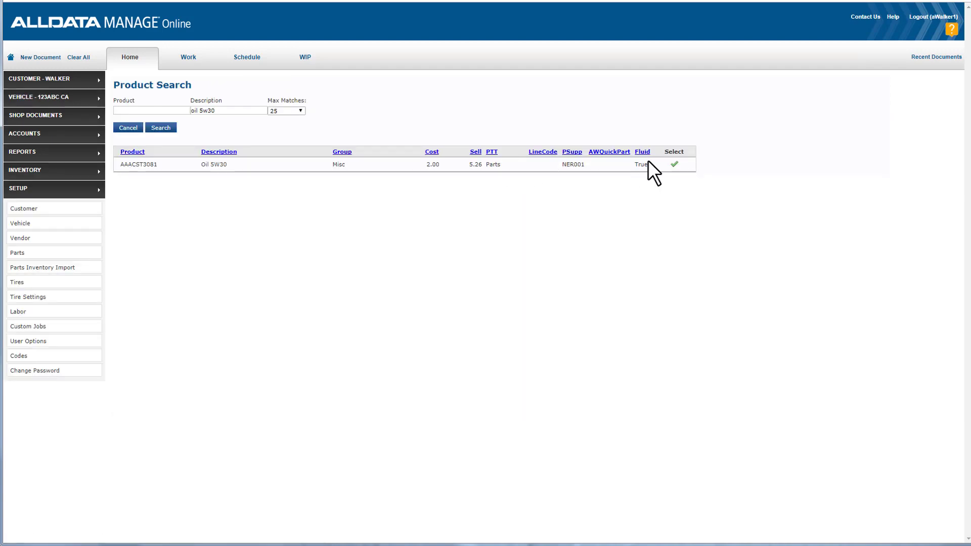
Step: Select the Oil 5W30 product and add it to the job with quantity 5
left_click(675, 165)
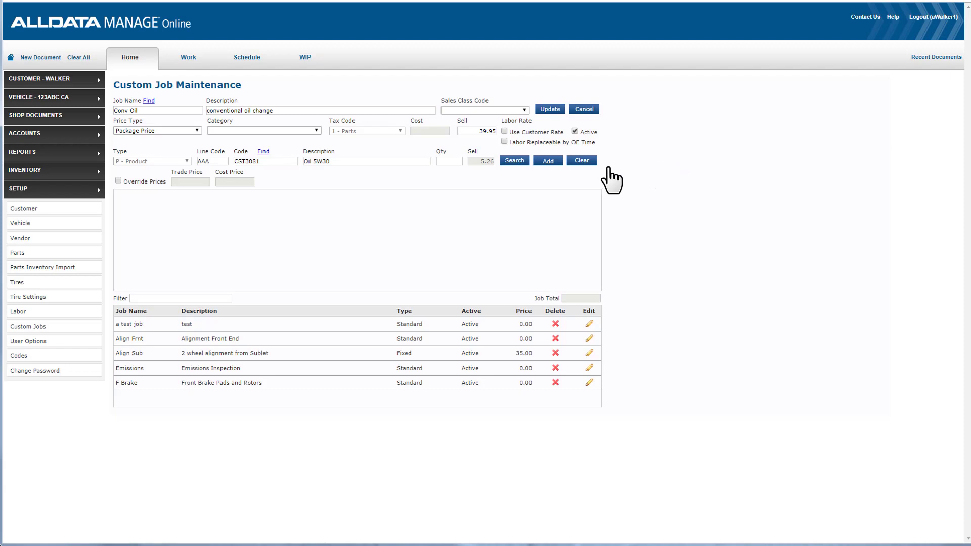
left_click(452, 161)
left_click(548, 161)
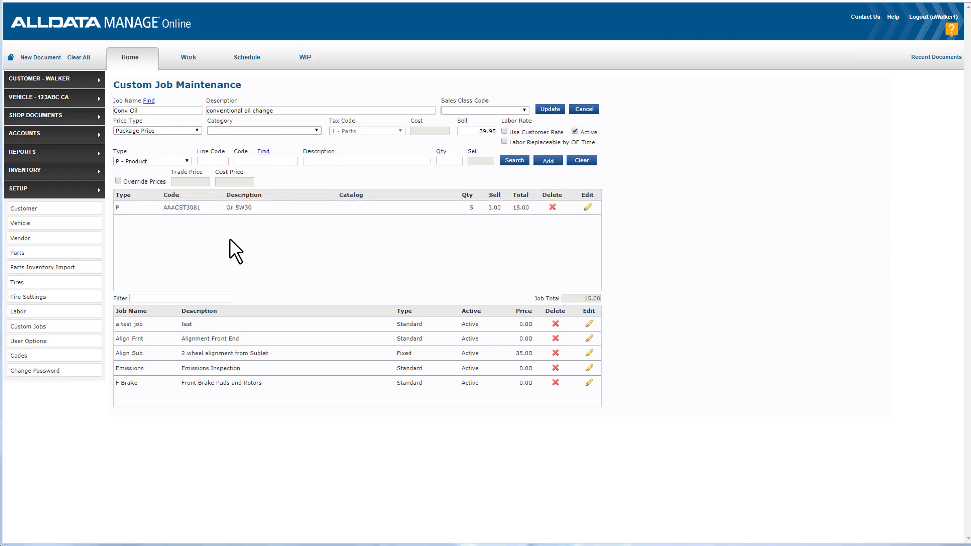
Step: Search products by the code "%FLT" and add the STP extended life oil filter to the job with quantity 1
left_click(282, 162)
type("%")
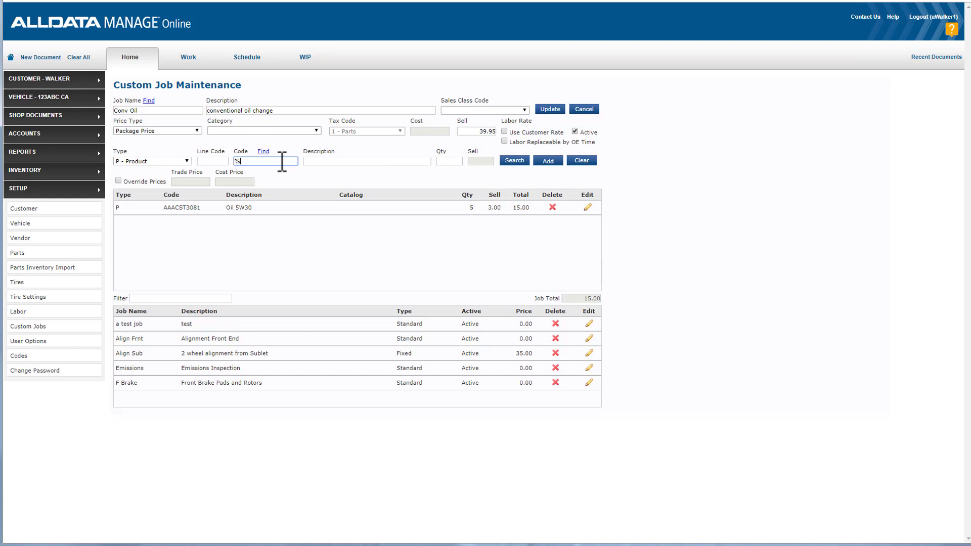
type("FLT")
left_click(514, 160)
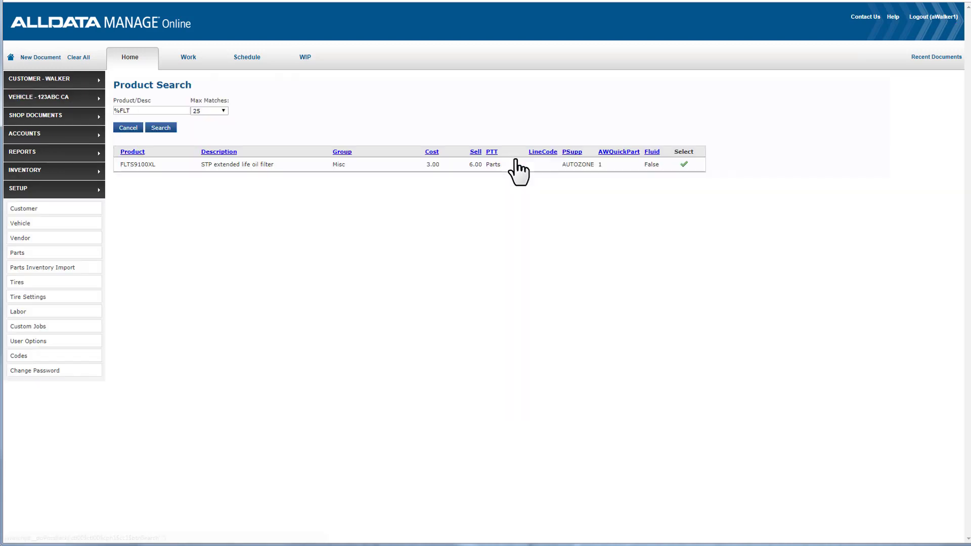
left_click(684, 165)
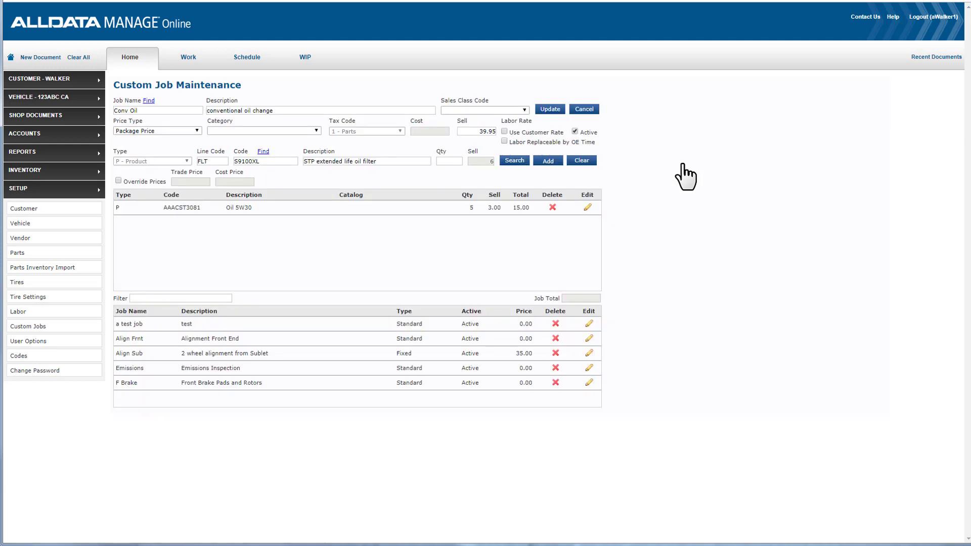
left_click(460, 160)
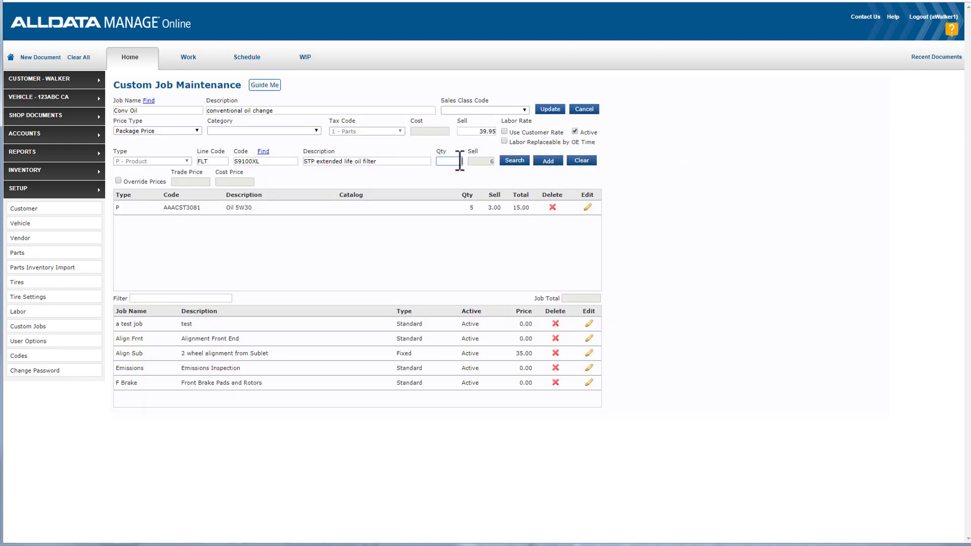
left_click(548, 161)
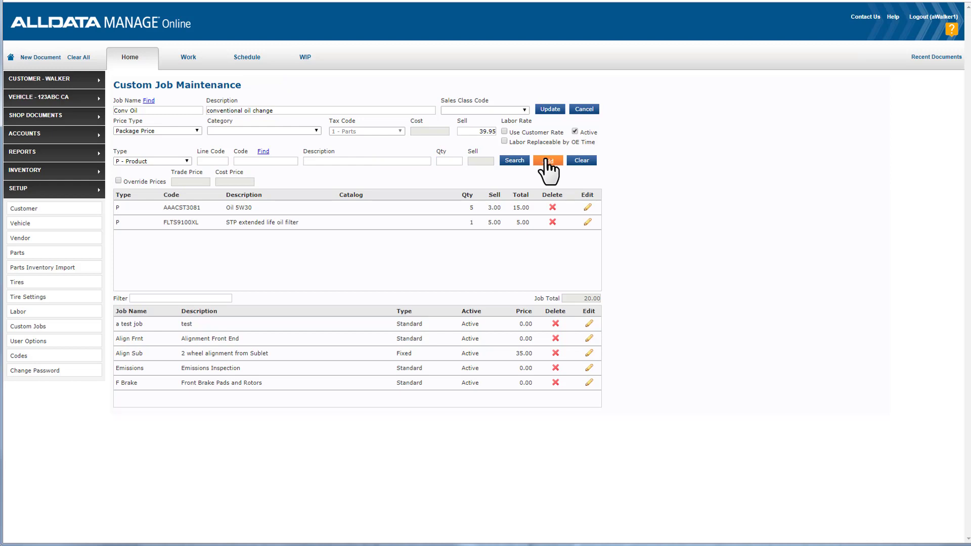
Step: Add the L - Labor item LAB1 Shop Labor to the job with quantity 0.25 and save the custom job
left_click(176, 160)
left_click(172, 176)
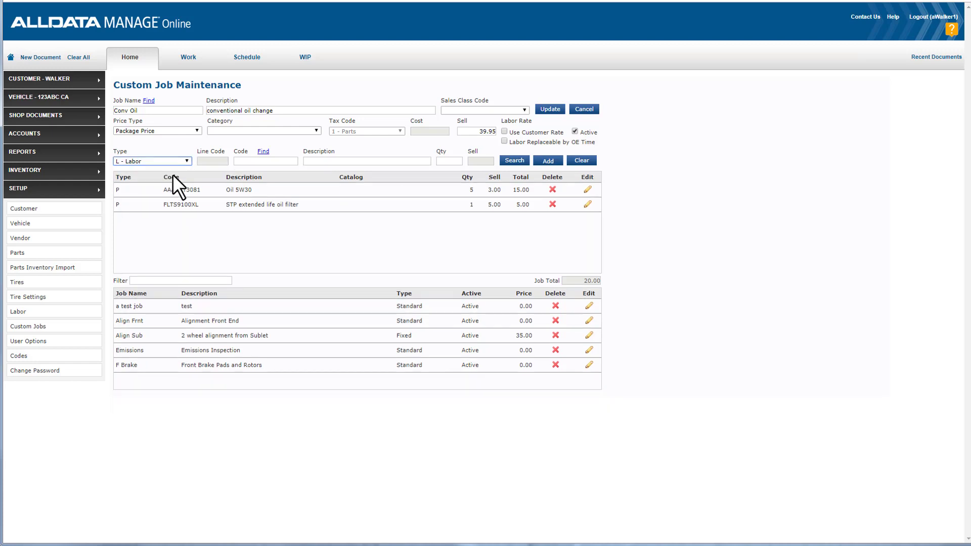
left_click(518, 161)
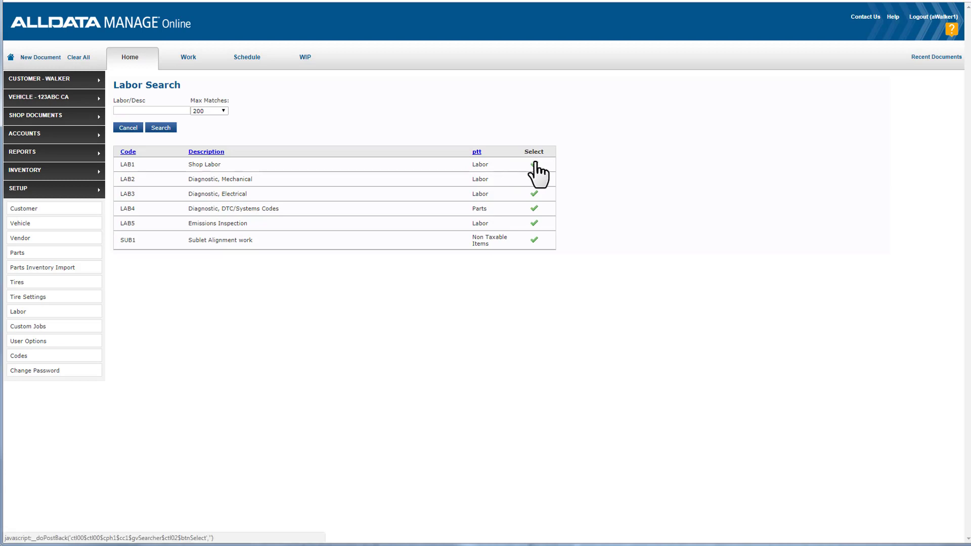
left_click(534, 165)
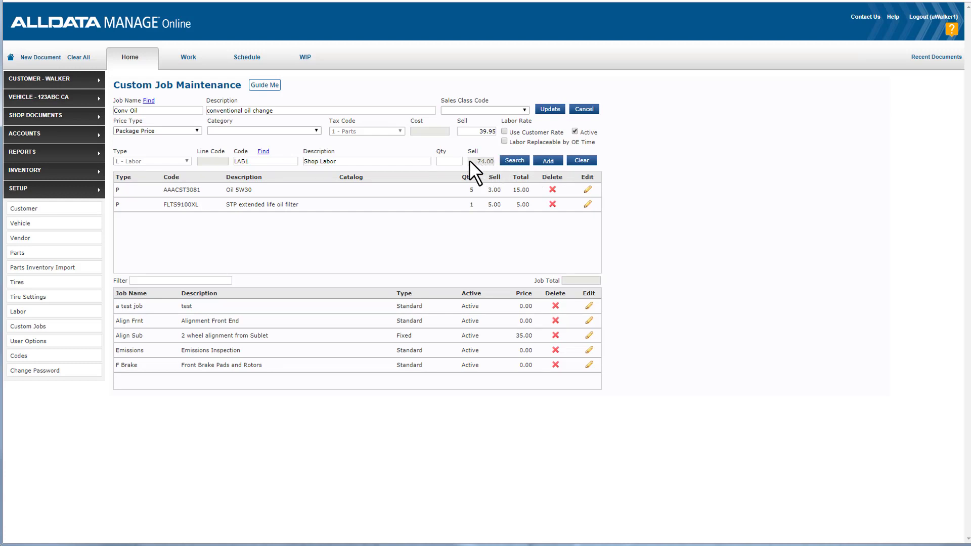
left_click(449, 161)
type("0.25")
left_click(547, 160)
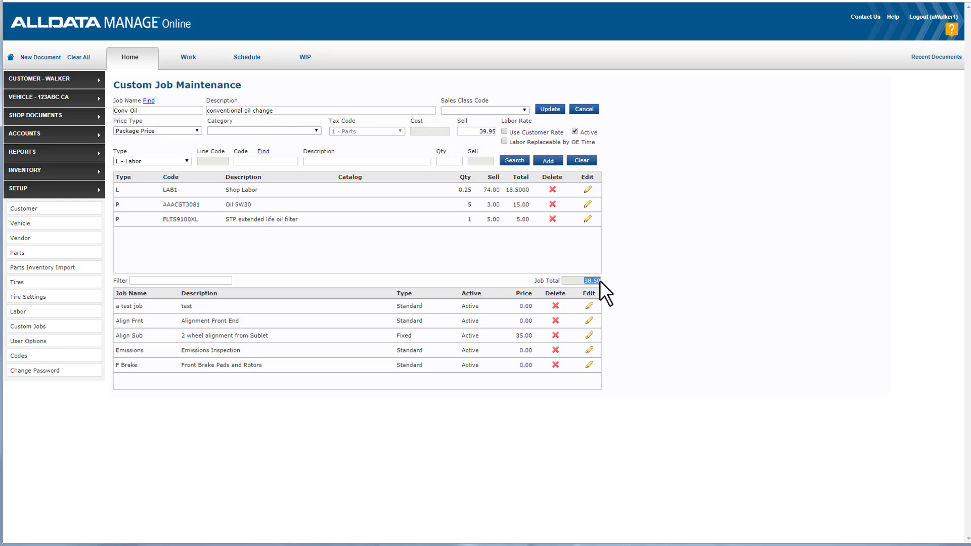
double_click(483, 131)
left_click(552, 110)
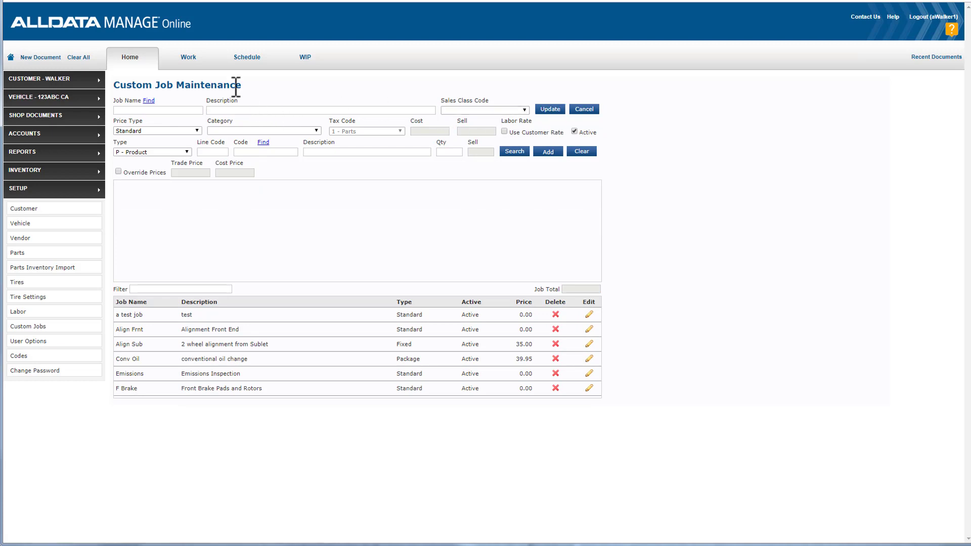
Step: Return to the open estimate and add the Conv Oil custom job from the uncategorized jobs
left_click(188, 58)
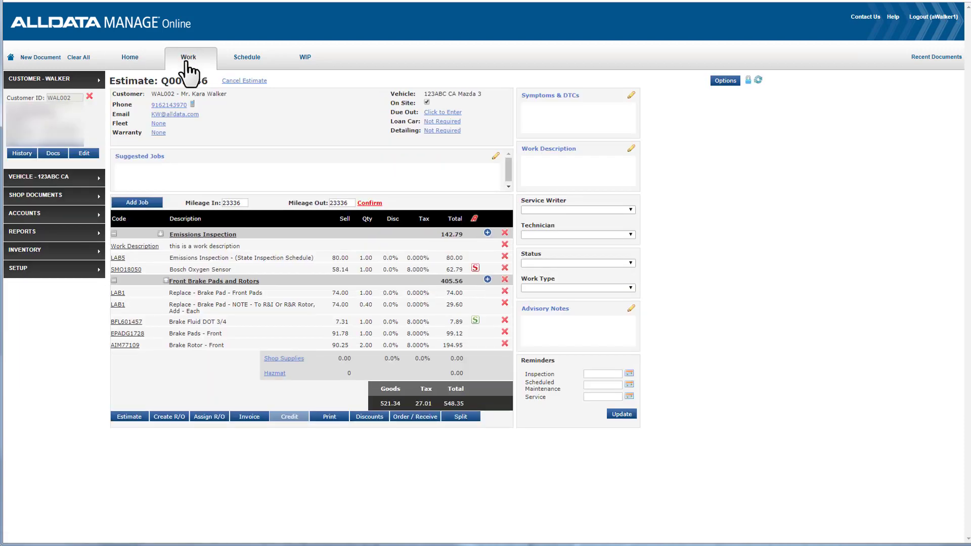
left_click(144, 204)
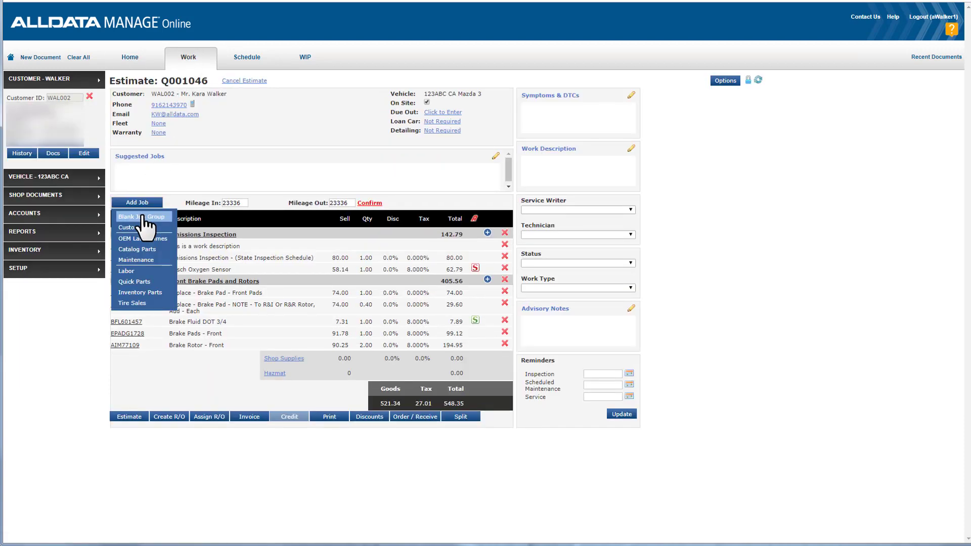
left_click(146, 236)
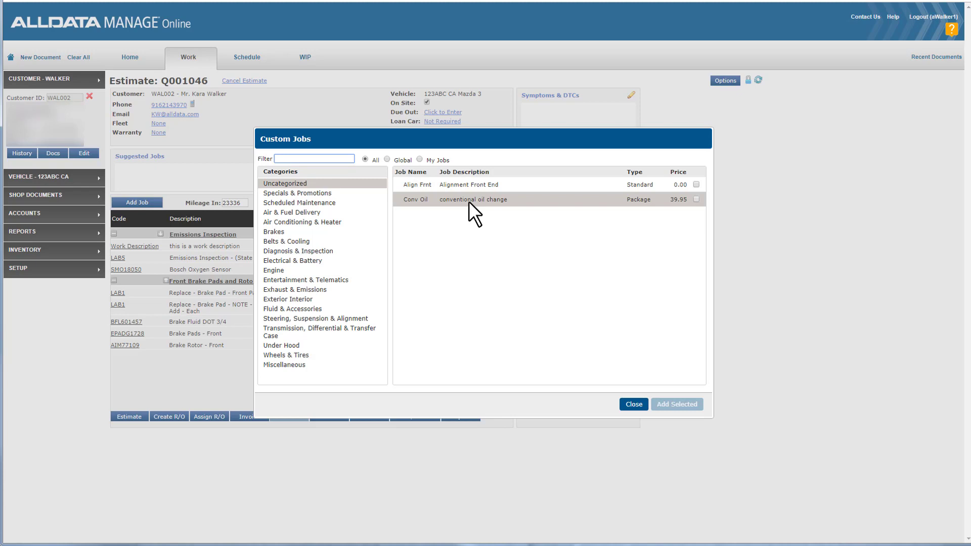
left_click(696, 200)
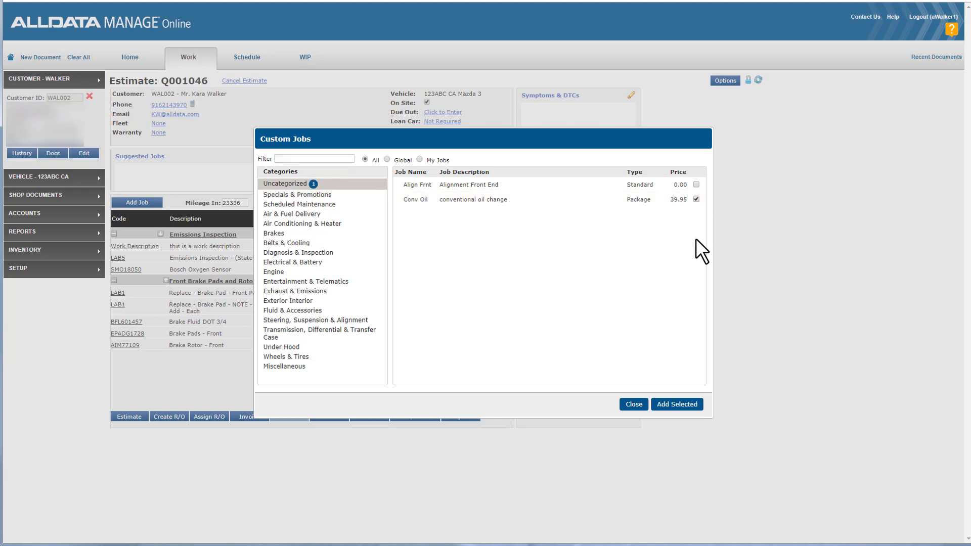
left_click(674, 405)
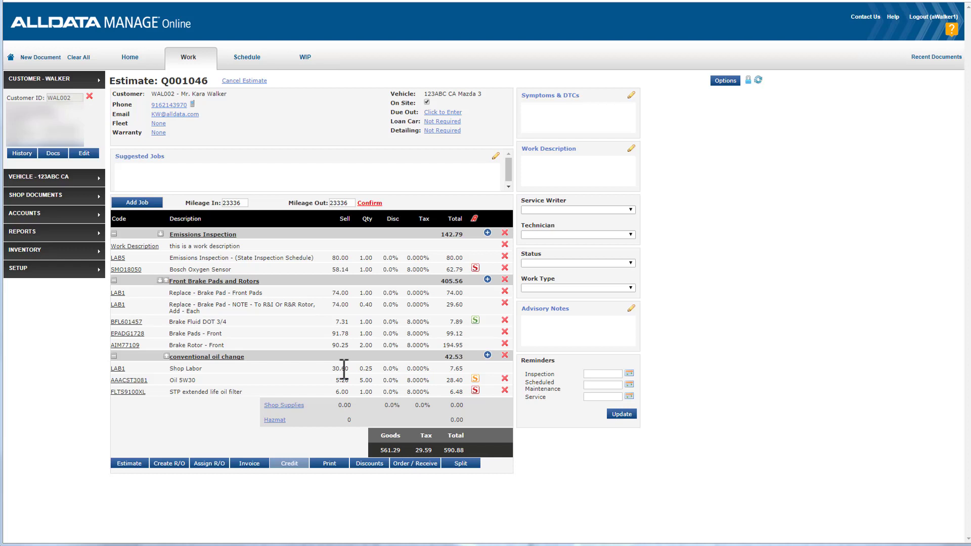
Step: Set the sell price of the STP extended life oil filter on the estimate to 12.00
left_click(126, 392)
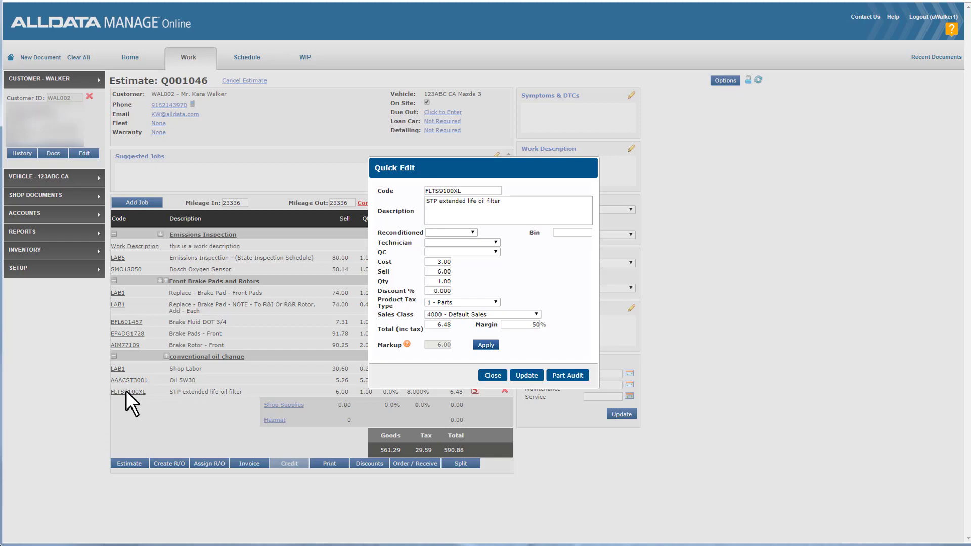
double_click(439, 272)
type("12")
left_click(523, 375)
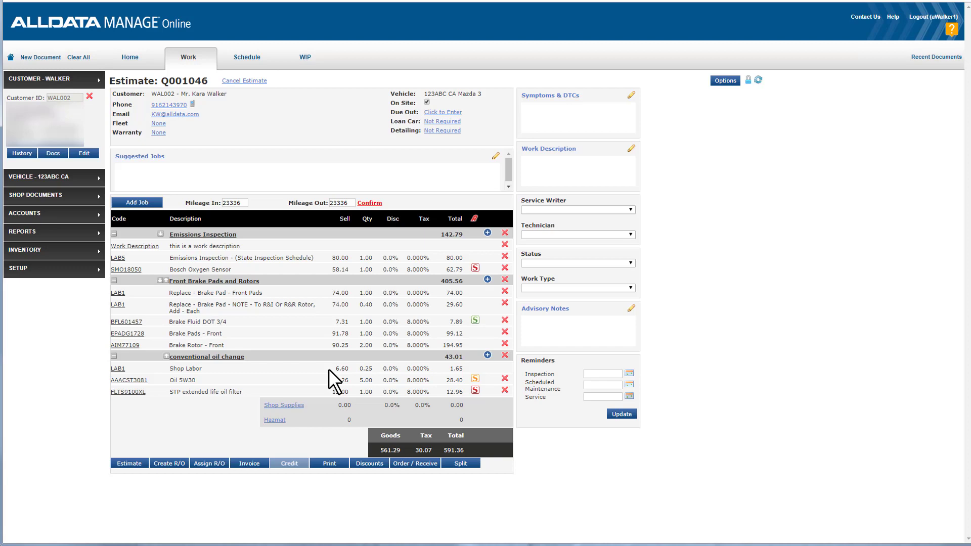
Step: Set the sell price of the STP extended life oil filter on the estimate back to 6.00
left_click(140, 392)
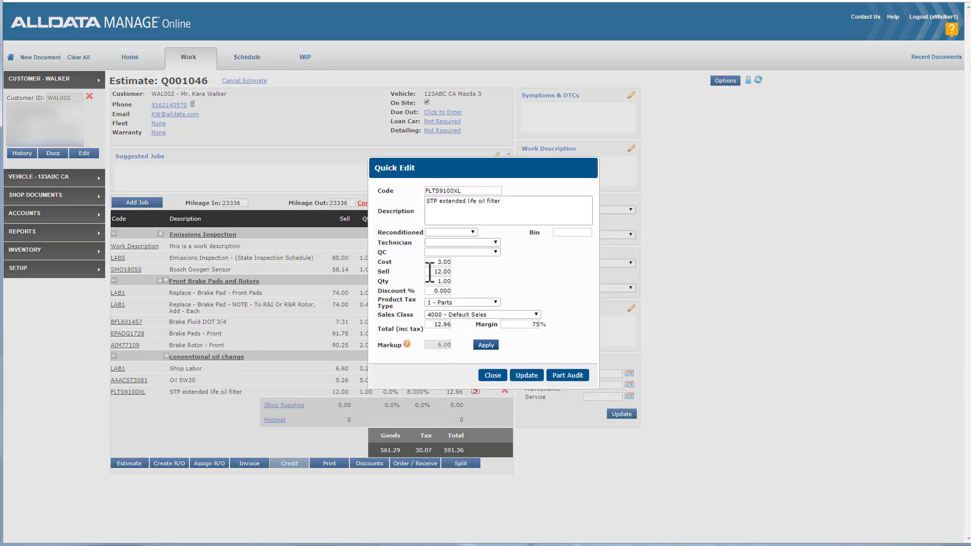
left_click(430, 272)
type("6")
left_click(439, 281)
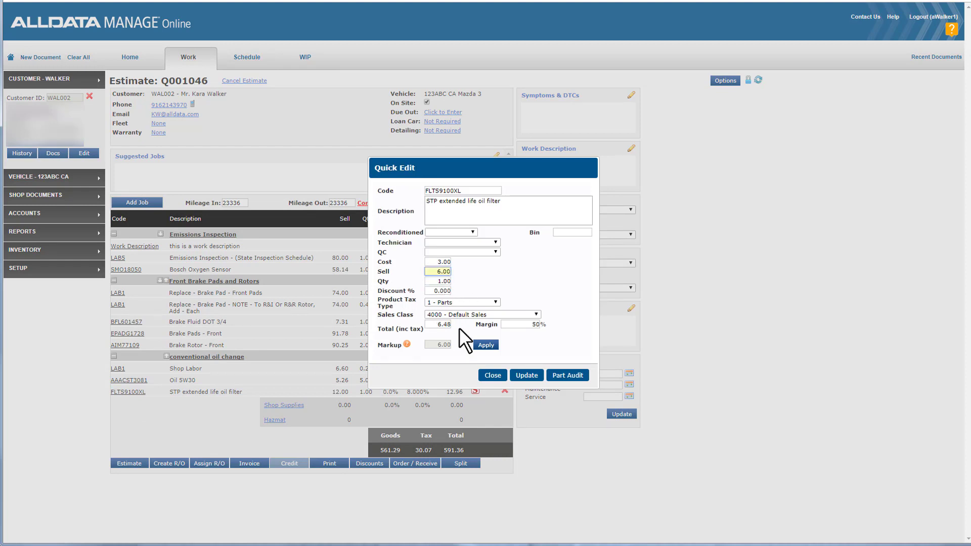
left_click(526, 375)
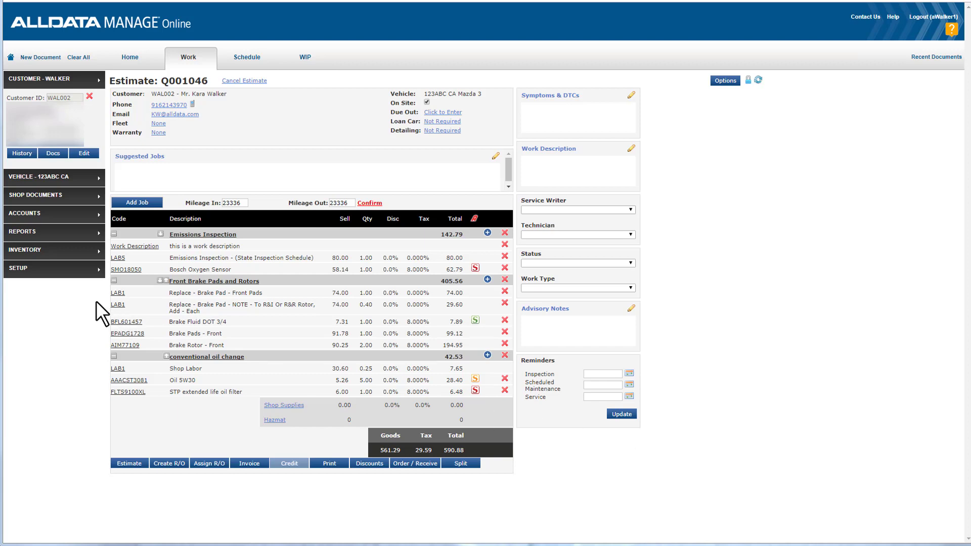
Step: Start a Fixed Price custom job named "Wash" with the description "Wash and Wax Detail Service"
left_click(21, 271)
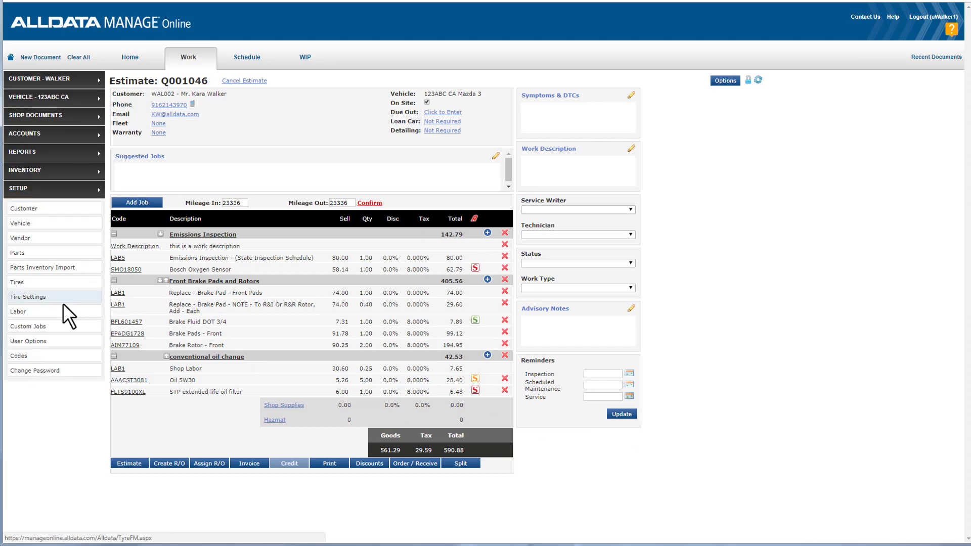
left_click(28, 326)
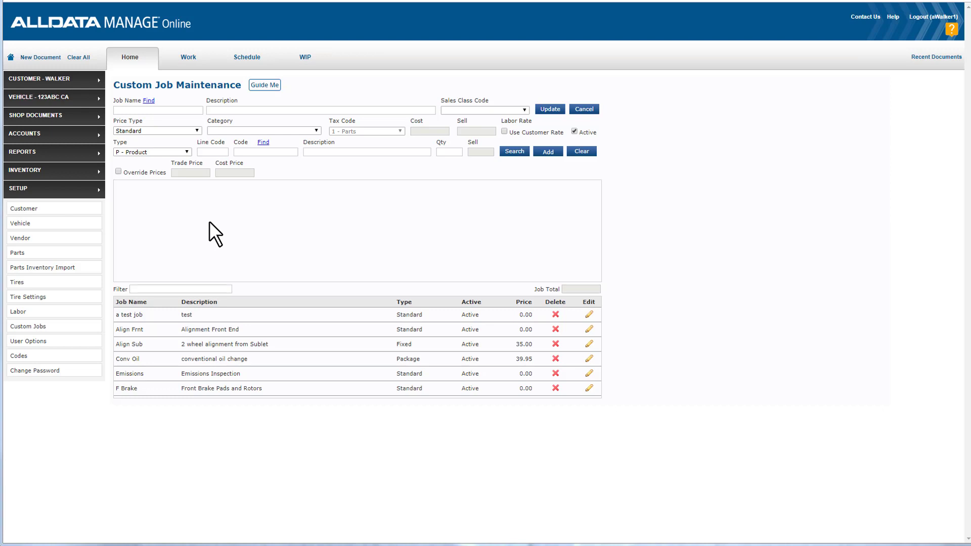
left_click(181, 130)
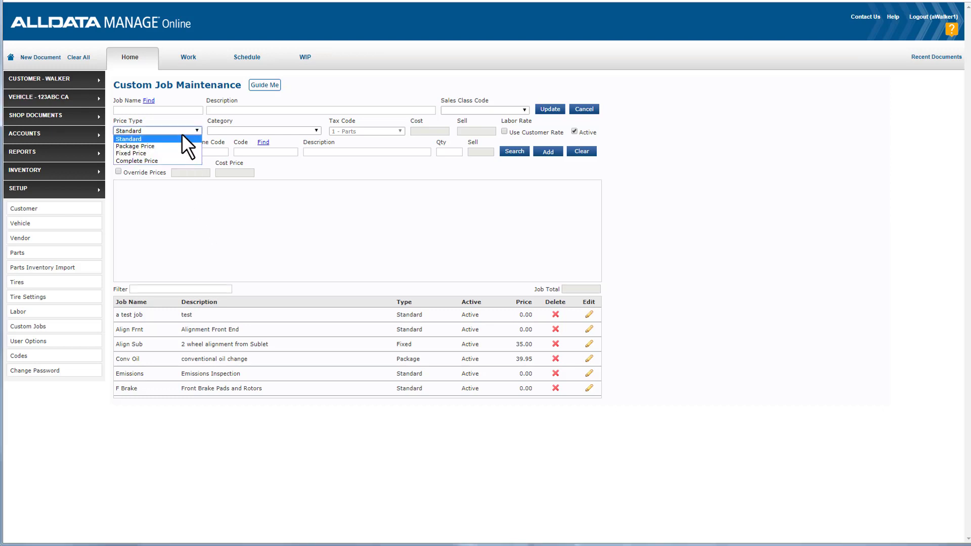
left_click(179, 151)
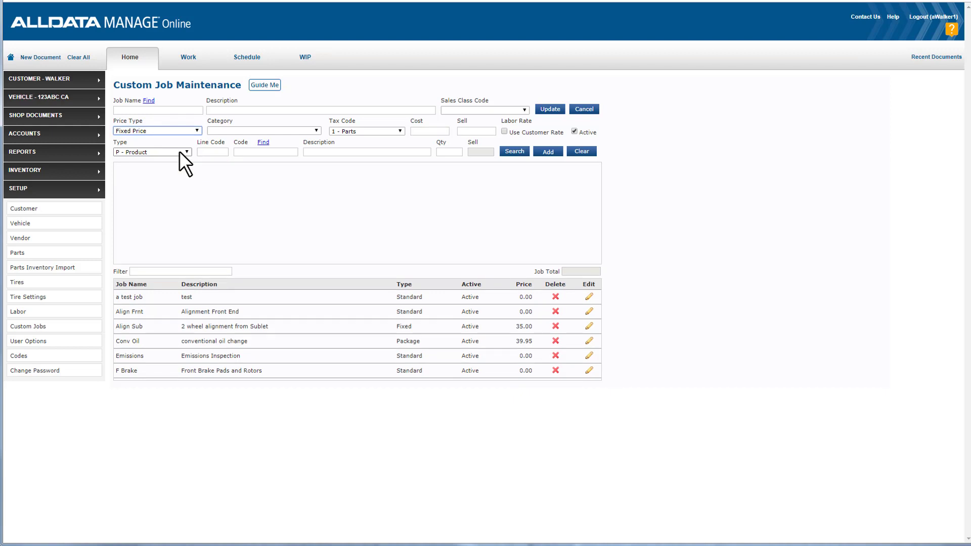
left_click(157, 111)
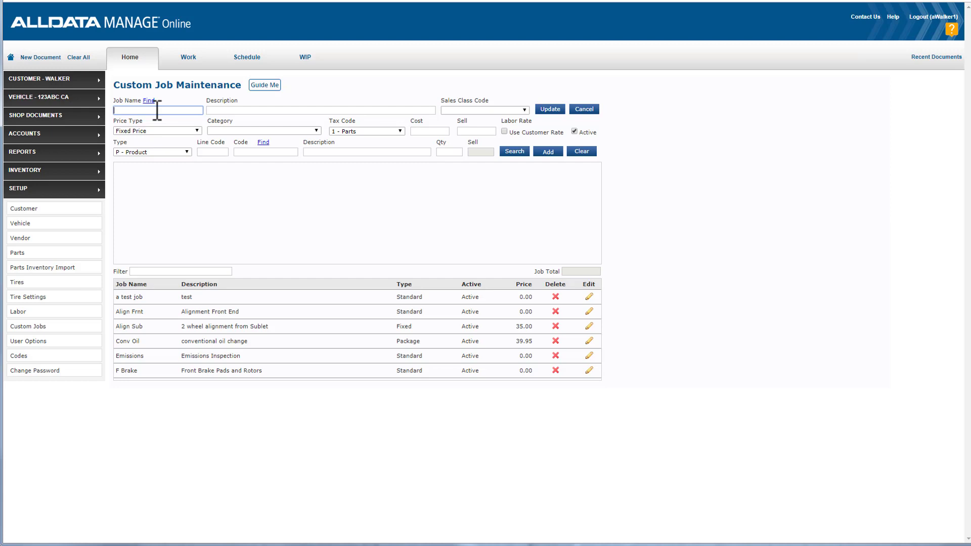
type("Wash")
left_click(221, 110)
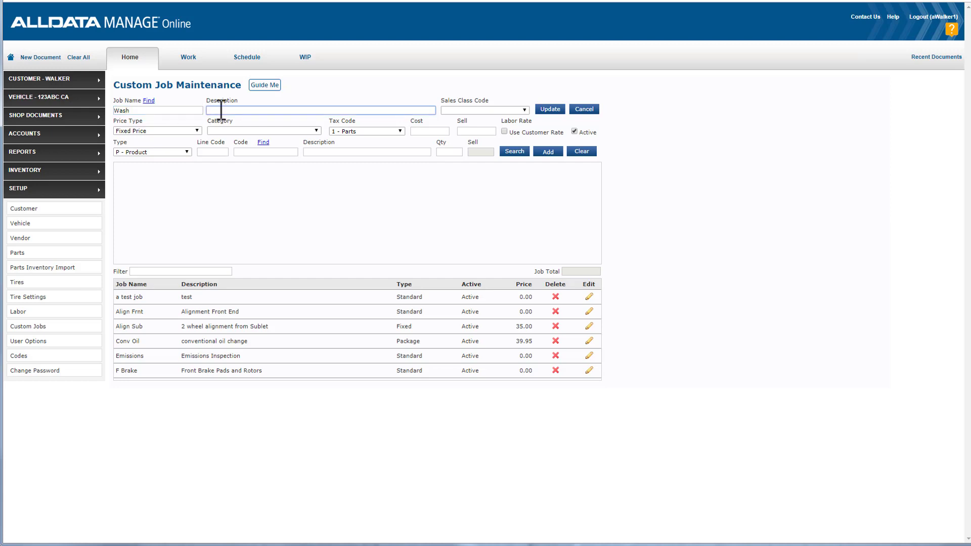
type("Wash and Wax Detail Service")
Step: Assign the Wash job sales class 4001 - Labor Sales, category Specials & Promotions, and tax code 2 - Labor
left_click(485, 110)
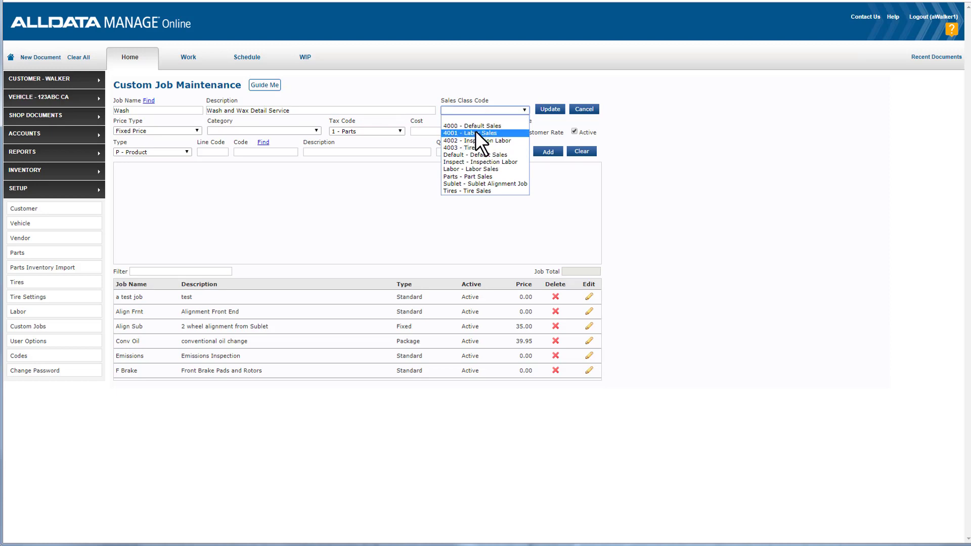
left_click(477, 131)
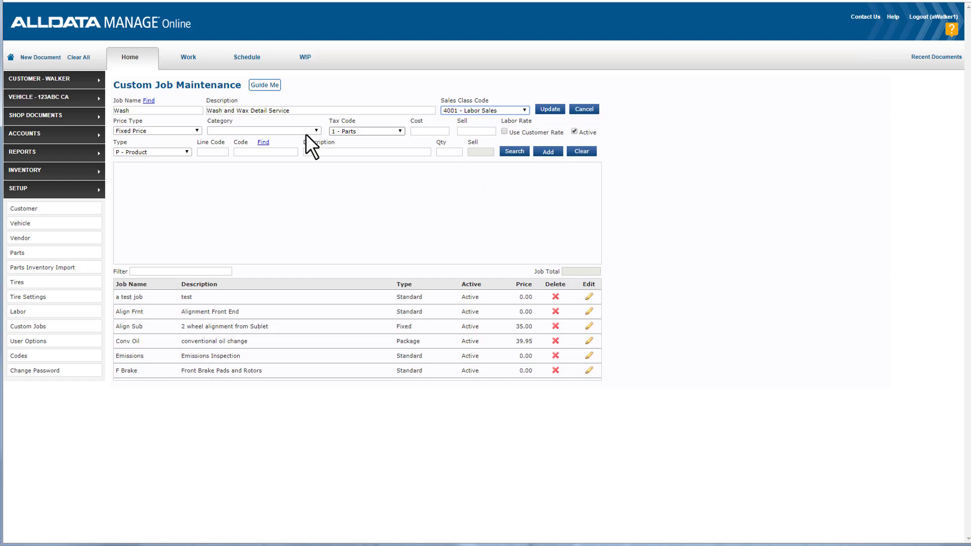
left_click(234, 130)
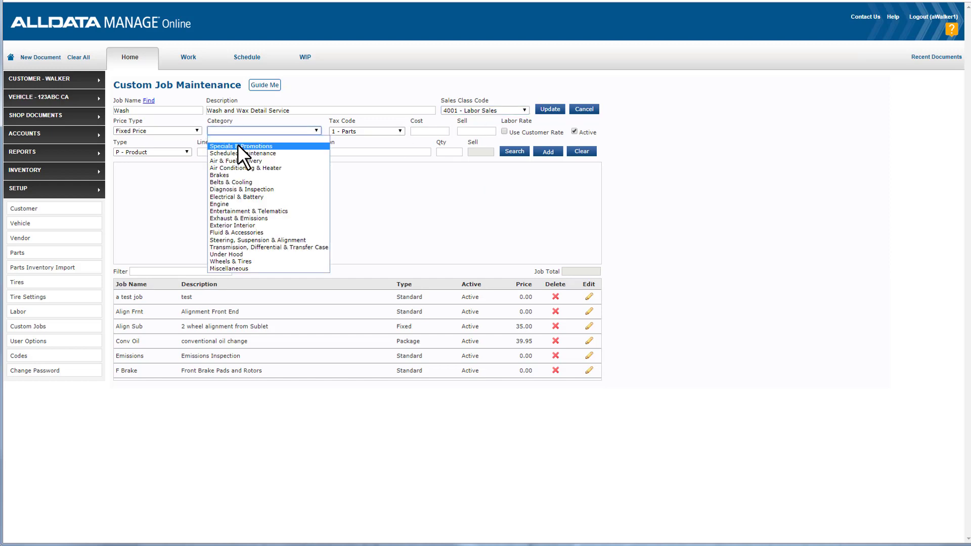
left_click(249, 146)
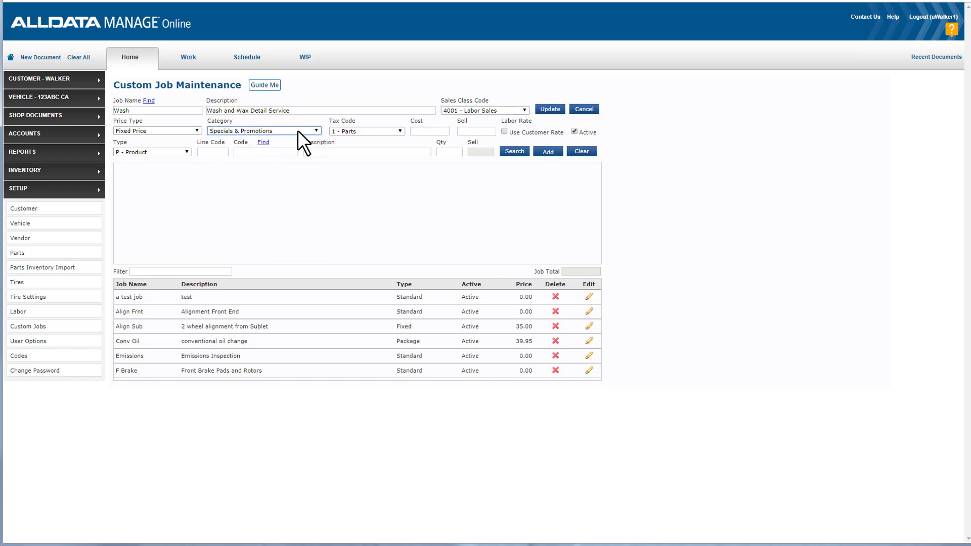
left_click(373, 131)
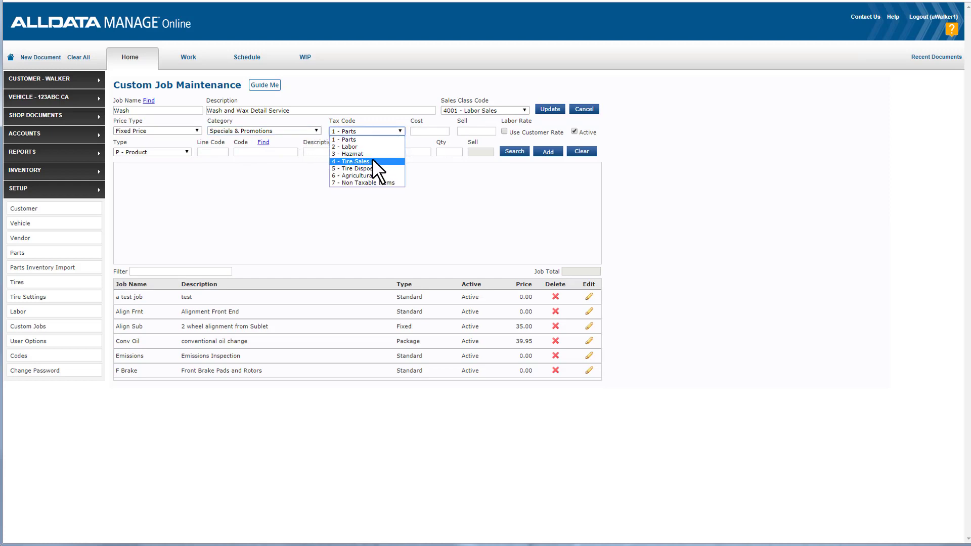
left_click(354, 146)
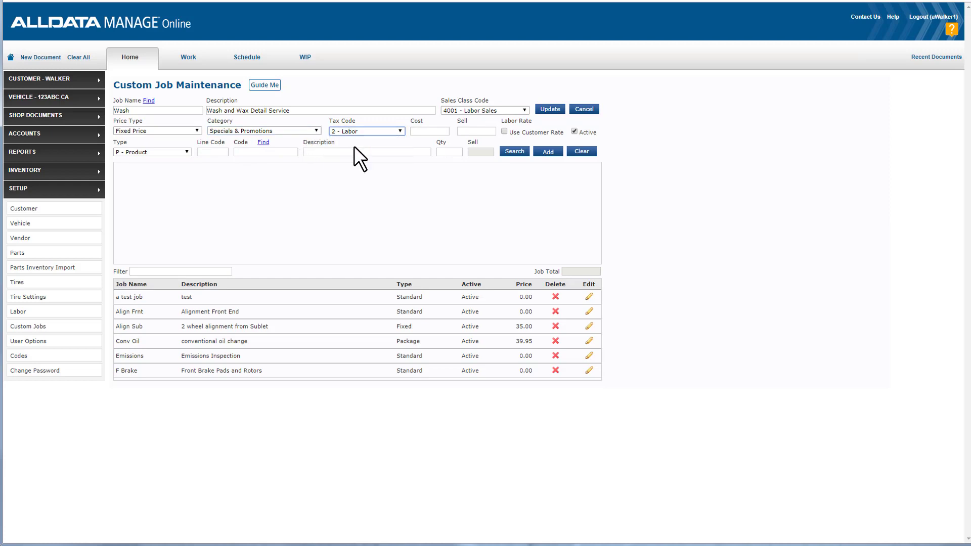
Step: Set the Wash job's cost to 15.00 and sell price to 35.00, then review its name and description
left_click(431, 130)
type(".00")
left_click(477, 131)
type("35.00")
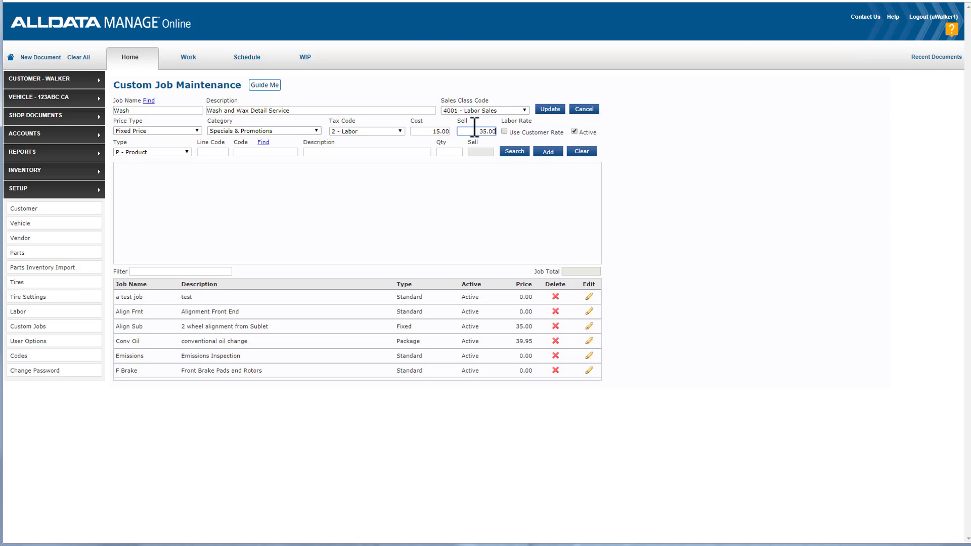
left_click(180, 110)
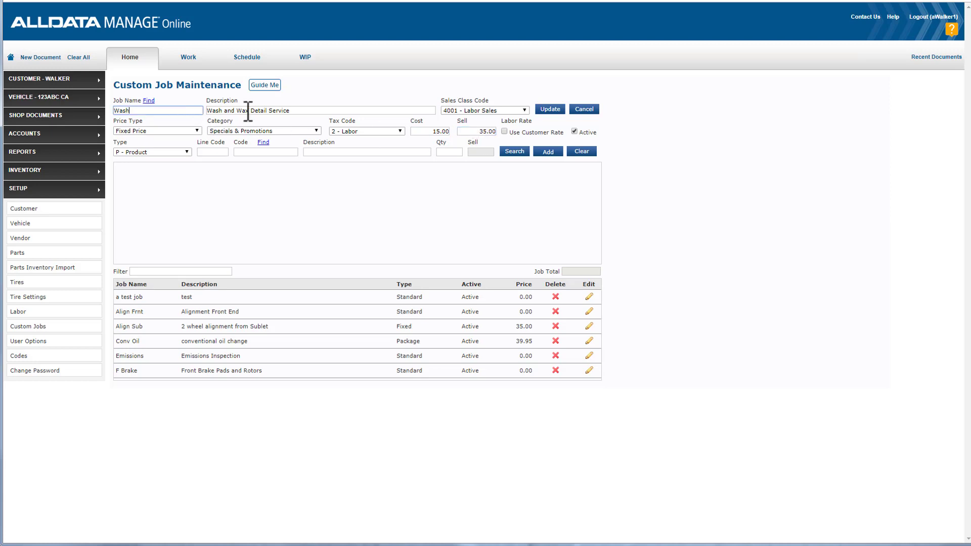
left_click(314, 110)
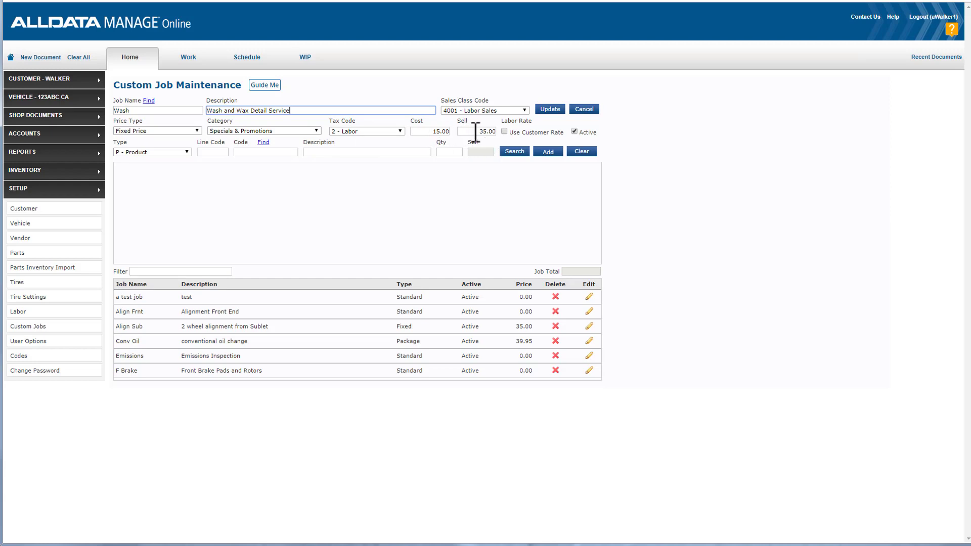
Step: Save the Wash job and add it to the estimate from the Specials & Promotions custom jobs
left_click(548, 110)
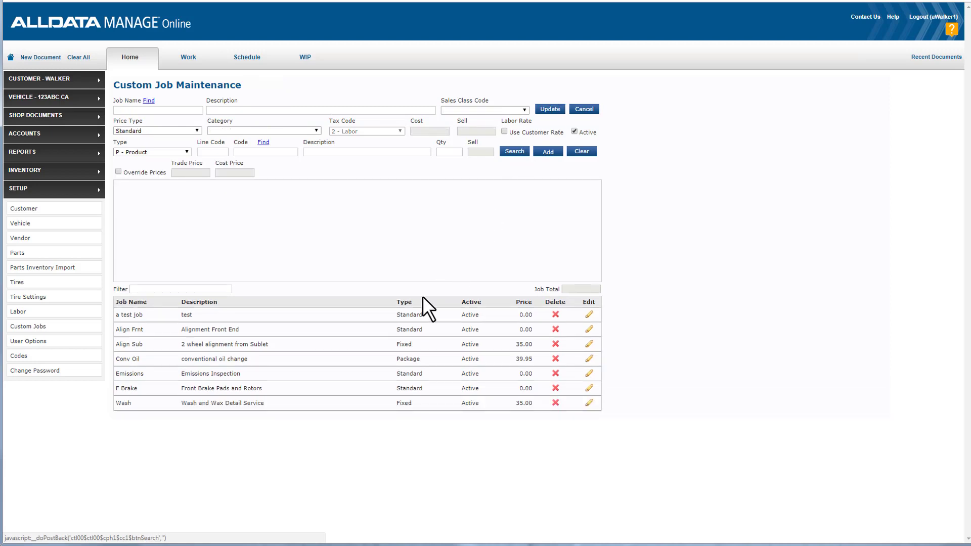
left_click(188, 60)
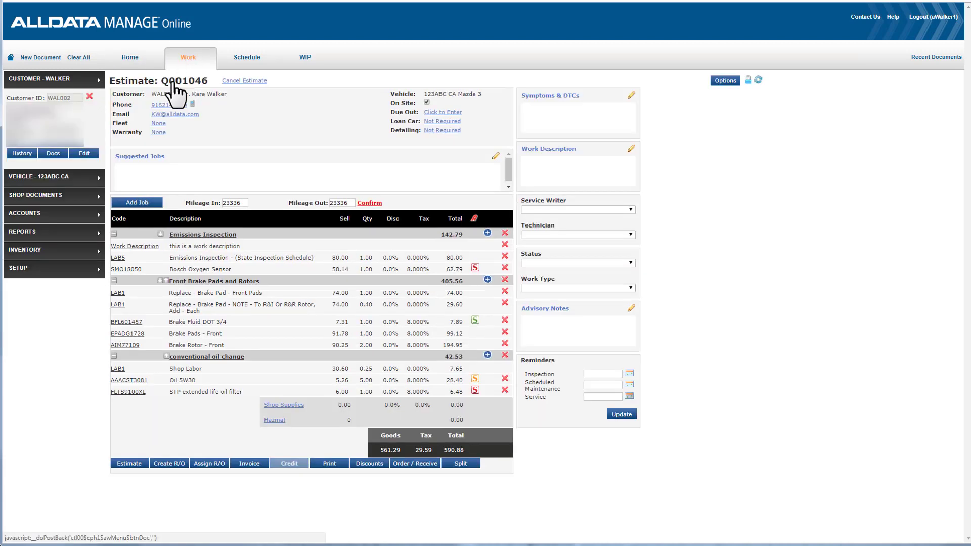
left_click(145, 203)
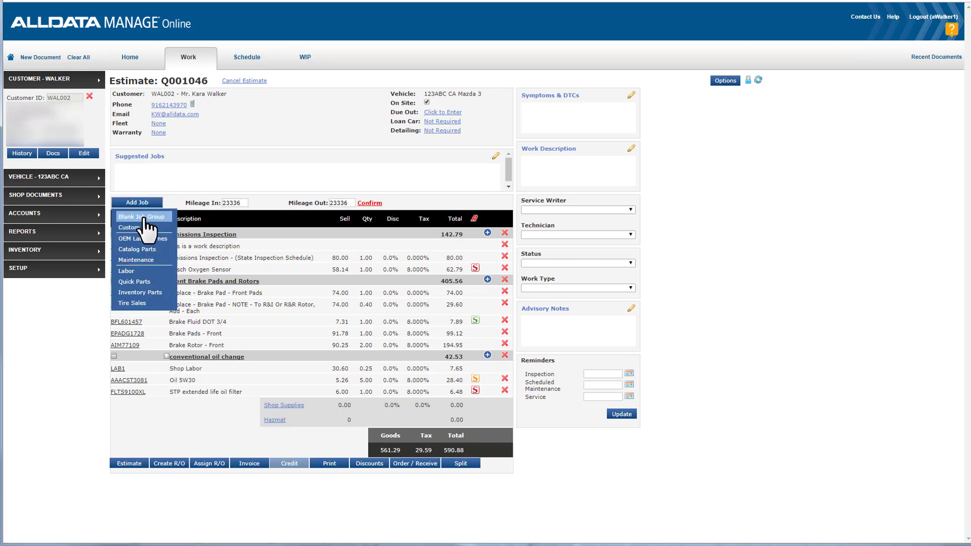
left_click(146, 228)
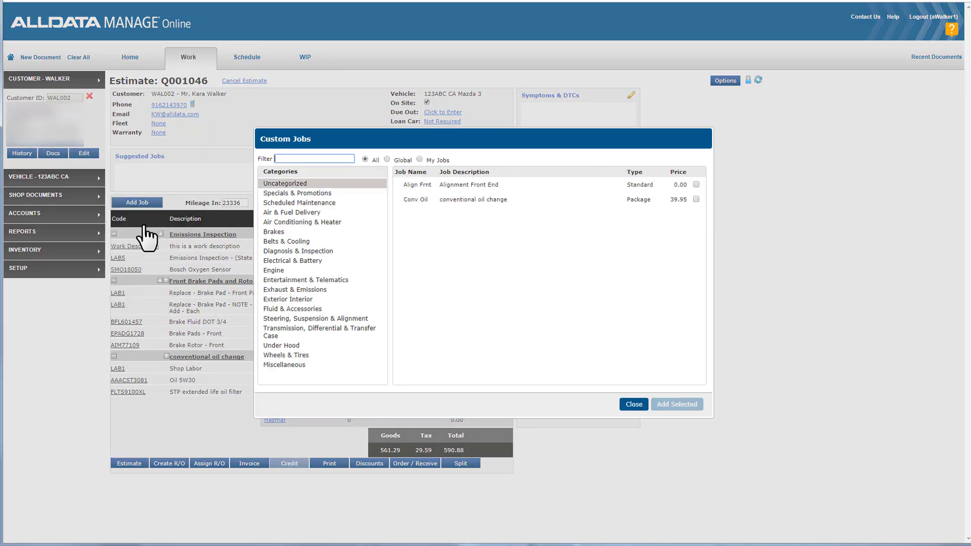
left_click(282, 194)
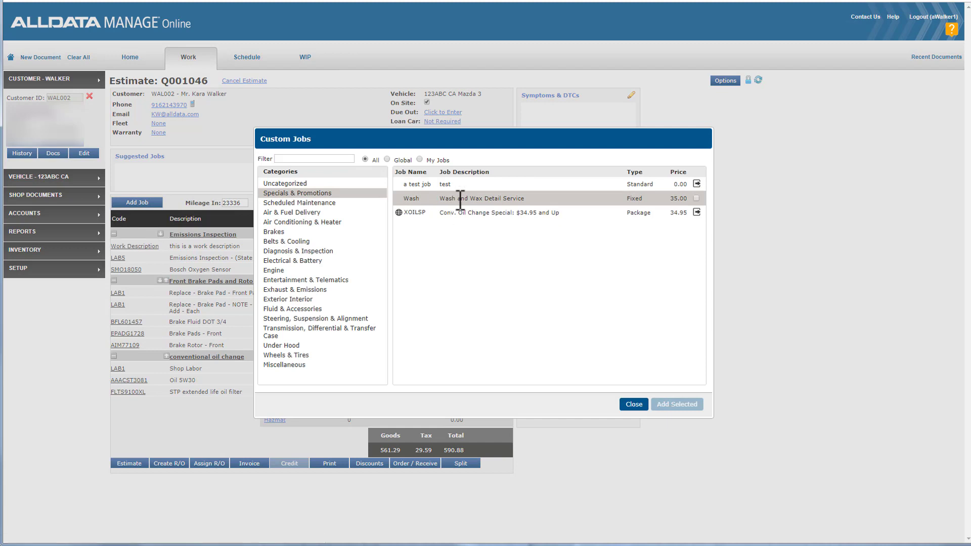
left_click(696, 198)
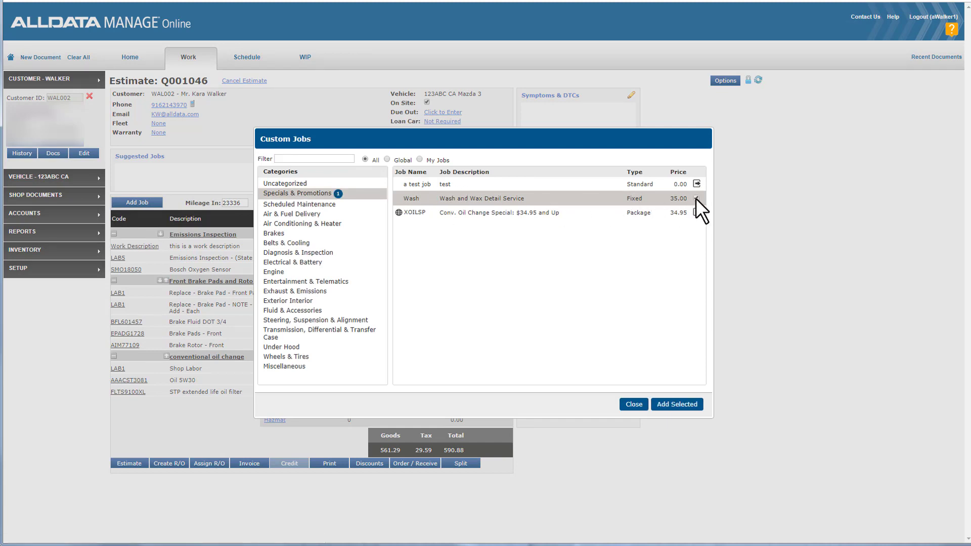
left_click(687, 404)
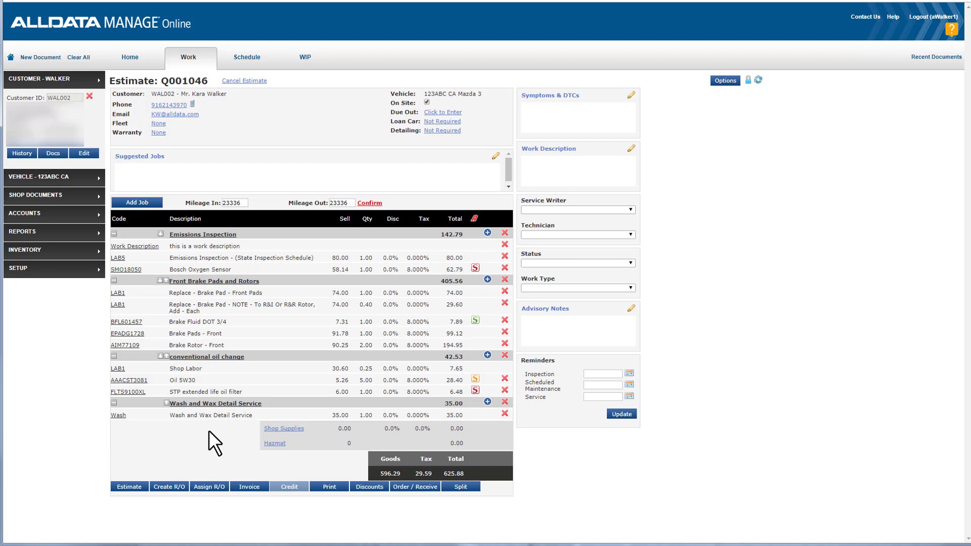
Step: Display the Business Analysis report for the preset date range, examine its Fixed Price row, and leave the report
left_click(27, 232)
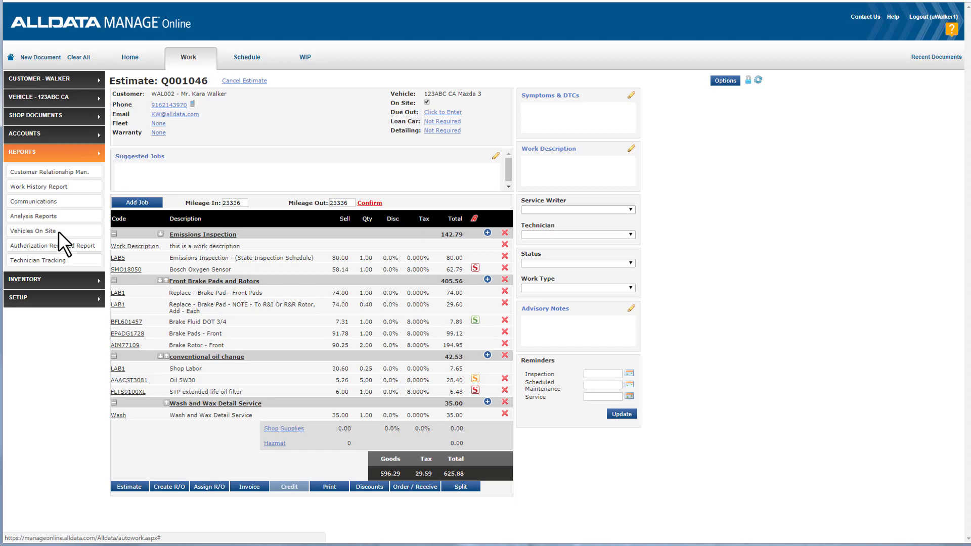
left_click(56, 218)
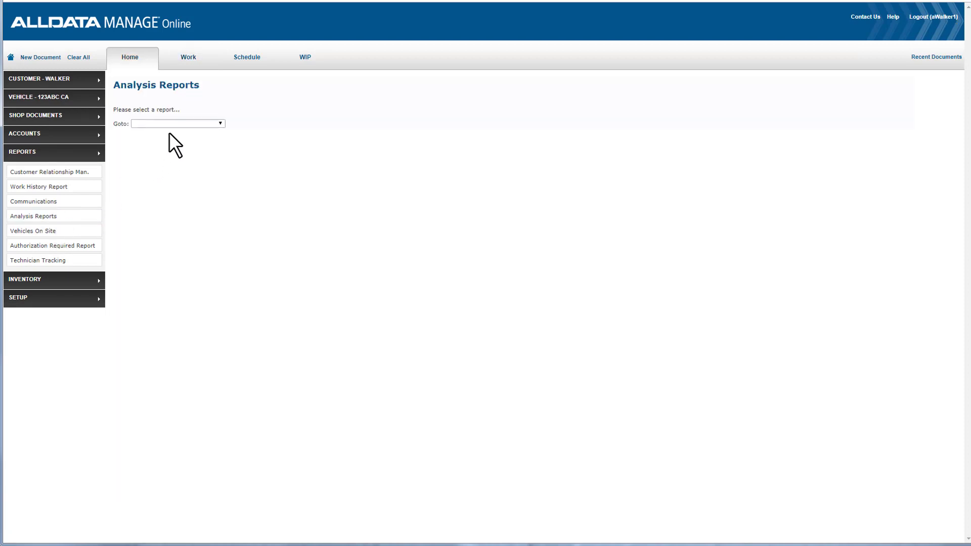
left_click(169, 123)
left_click(170, 136)
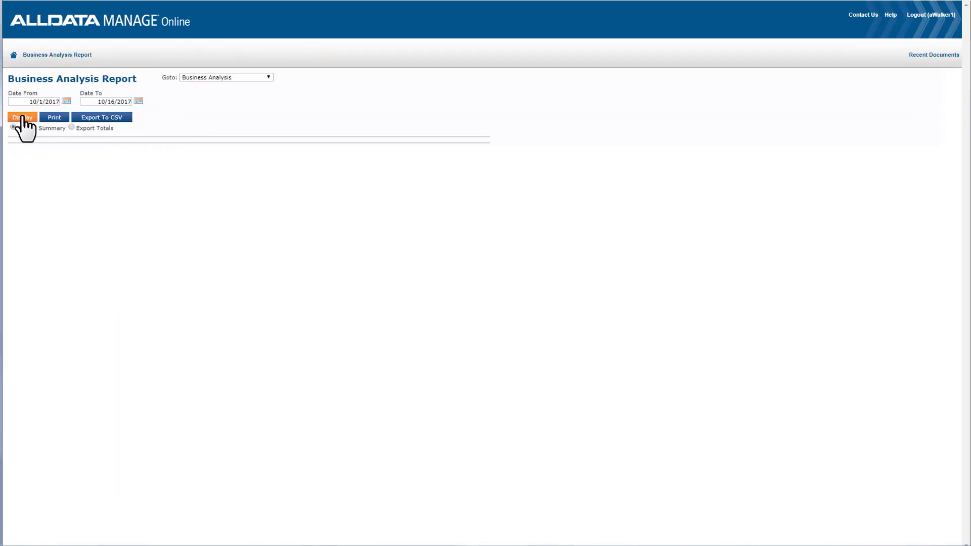
left_click(22, 118)
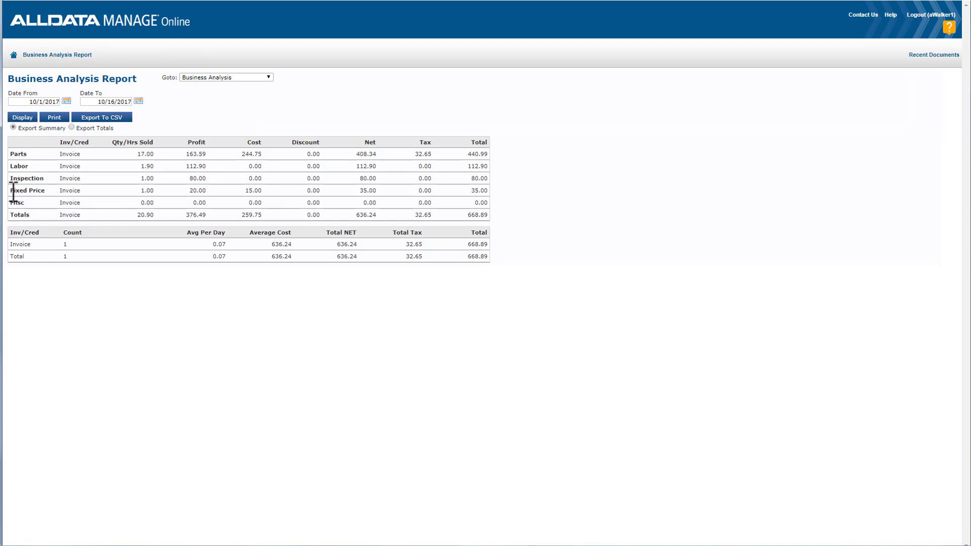
left_click_drag(10, 190, 45, 191)
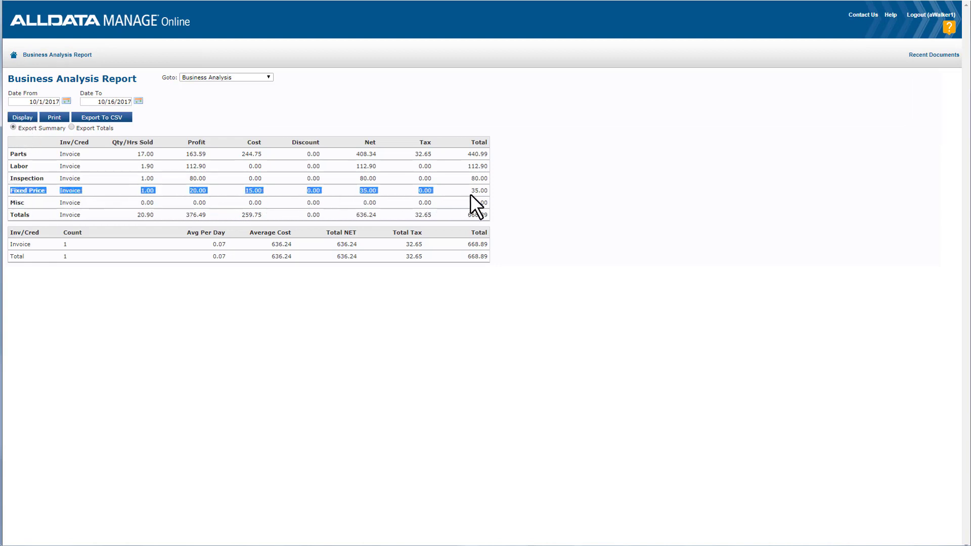
left_click_drag(471, 193, 488, 192)
left_click(13, 54)
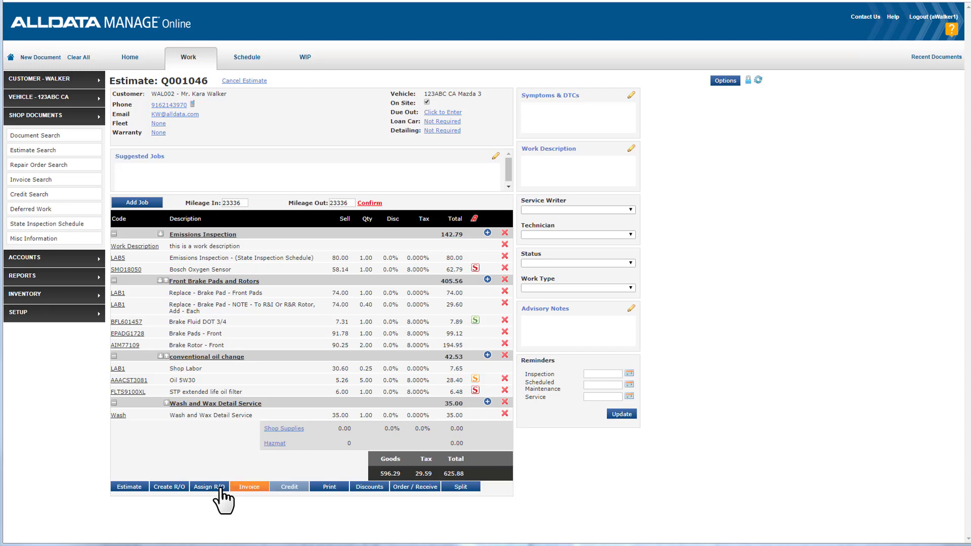
Step: Generate the printable estimate, review how its jobs and subtotals are itemized, and close the preview
left_click(128, 488)
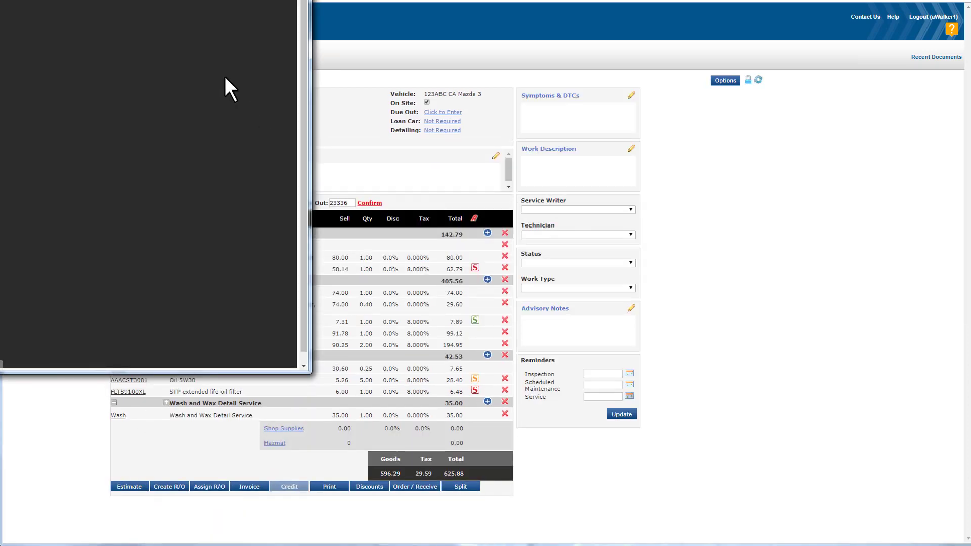
left_click_drag(239, 1, 346, 19)
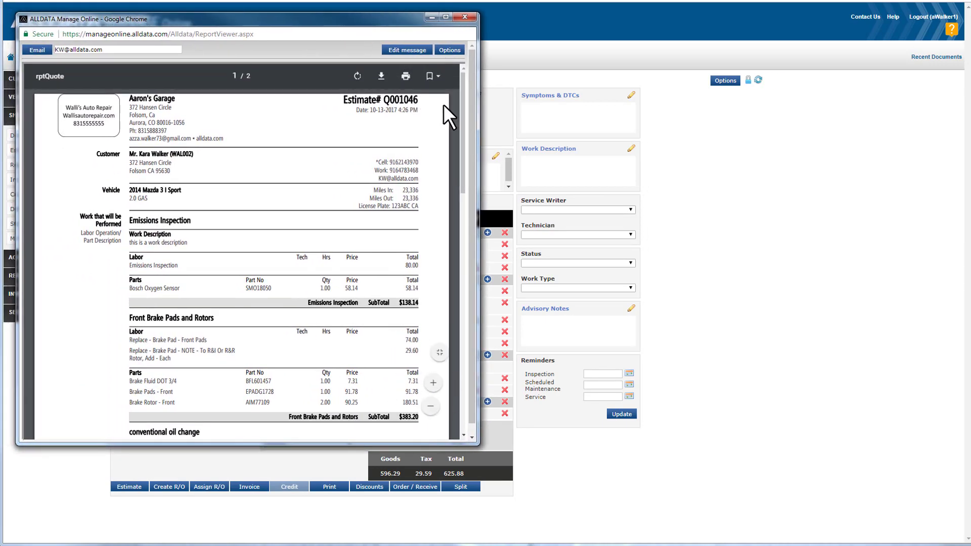
left_click_drag(460, 119, 457, 168)
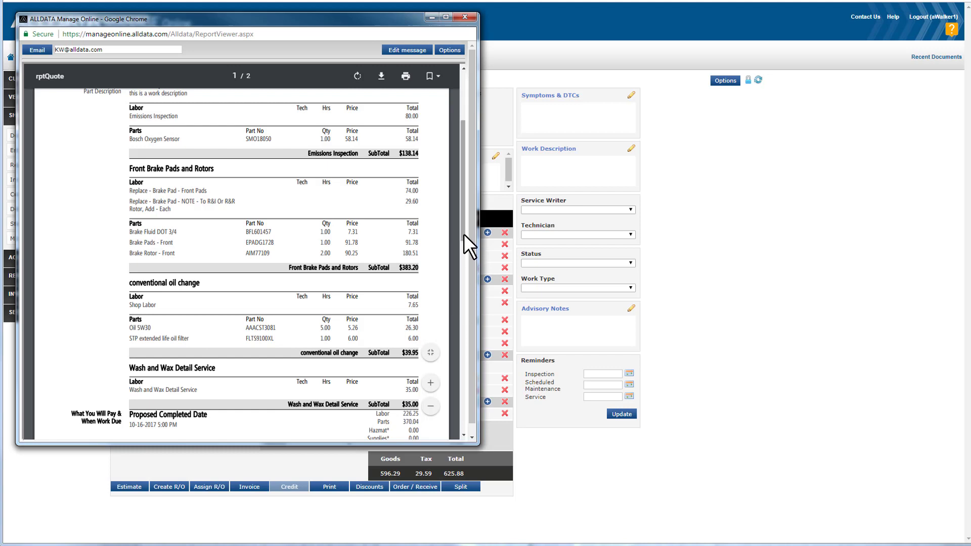
left_click_drag(463, 229, 462, 287)
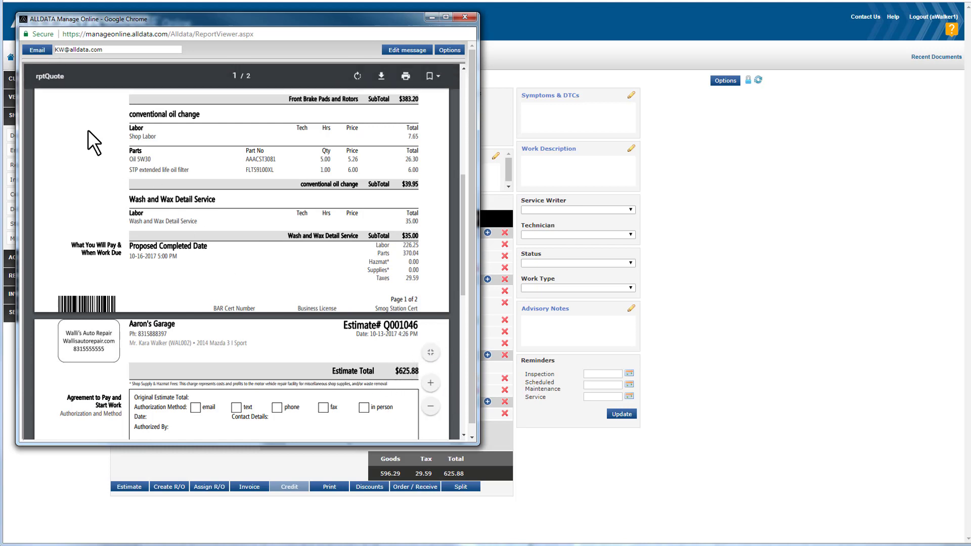
left_click(462, 16)
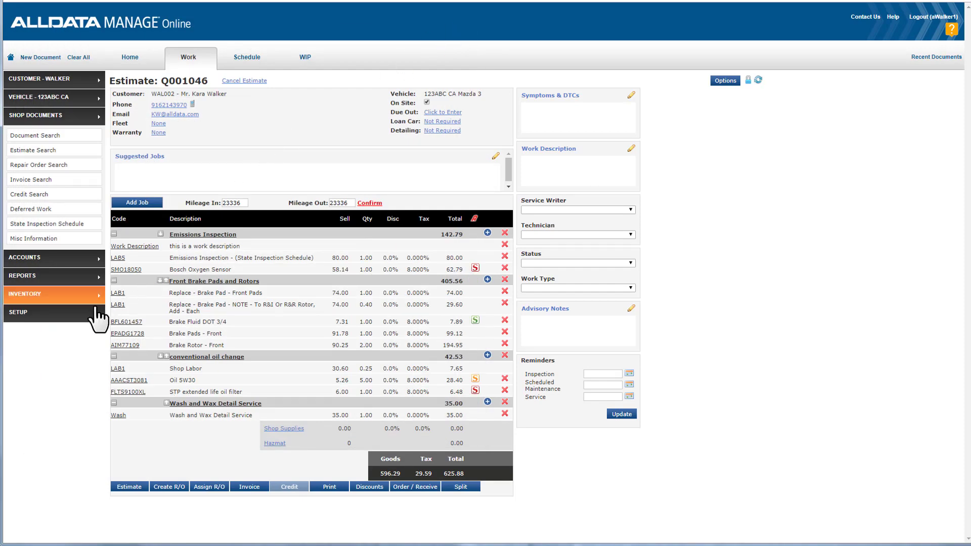
Step: Start a new custom job with the Complete Price type
left_click(21, 312)
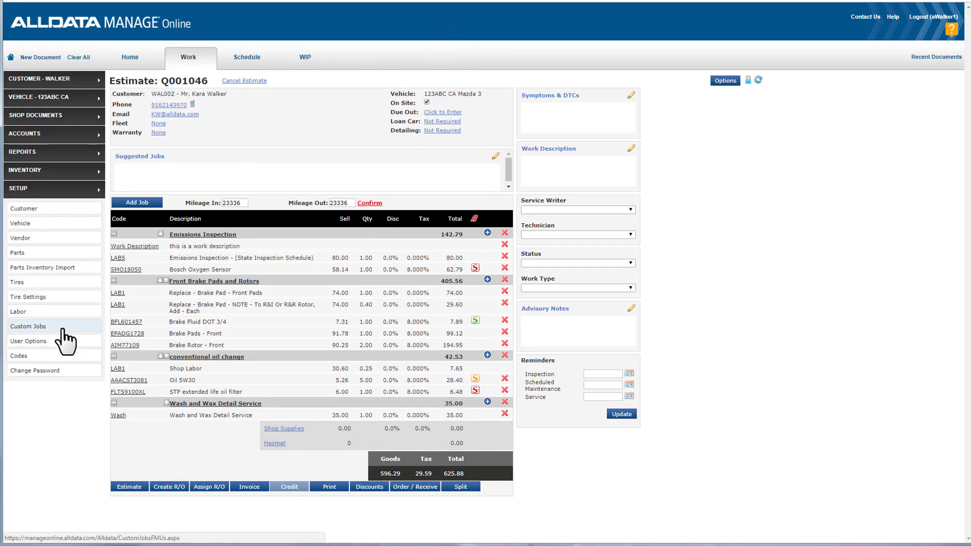
left_click(62, 329)
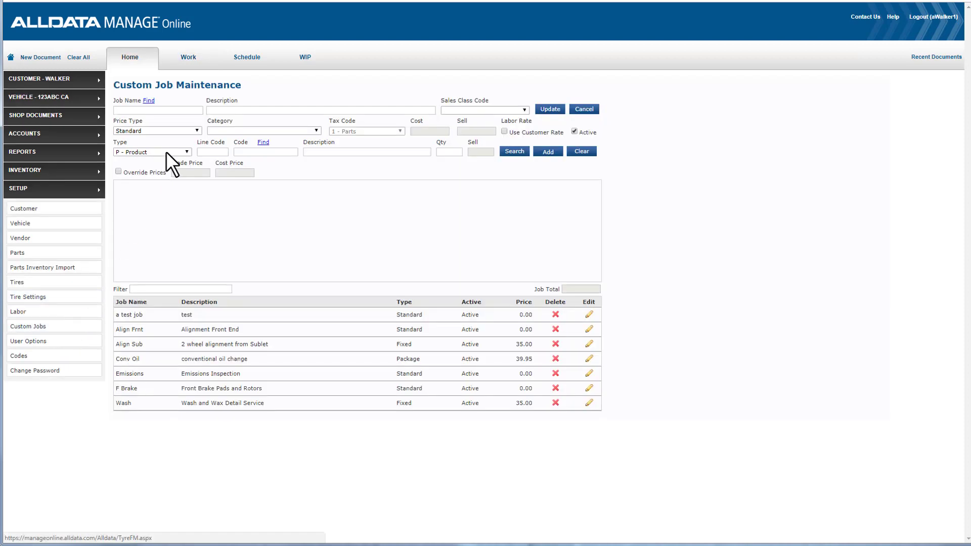
left_click(172, 130)
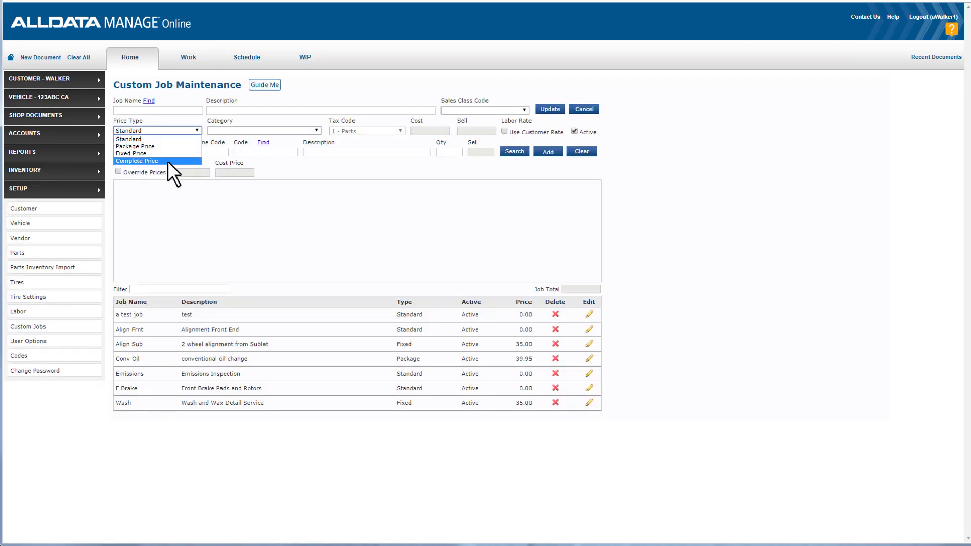
left_click(168, 161)
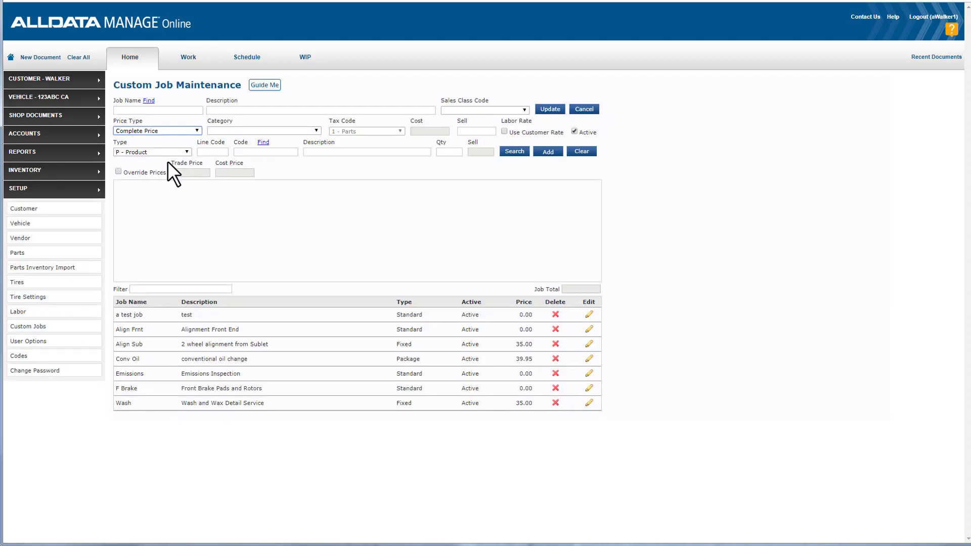
Step: Name the Complete Price job "Summer AC" with the description "air conditioner recharge summer"
left_click(160, 110)
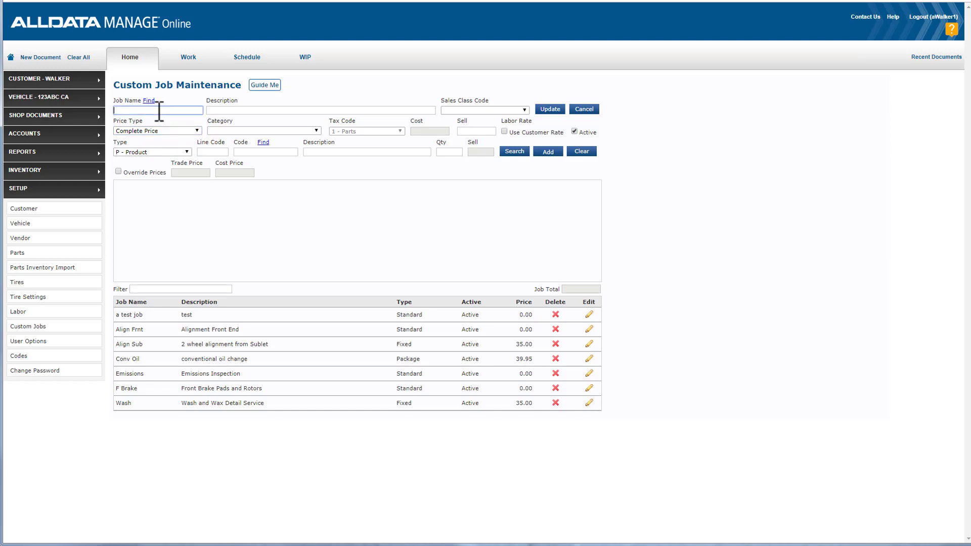
type("Summer AC")
left_click(246, 110)
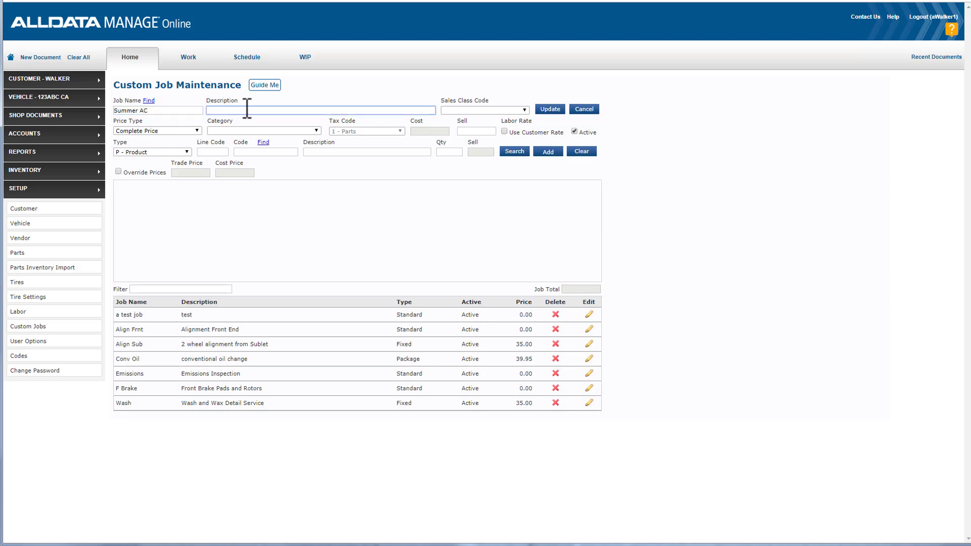
type("alr conditi")
type("oner rega")
type("har")
type("ge")
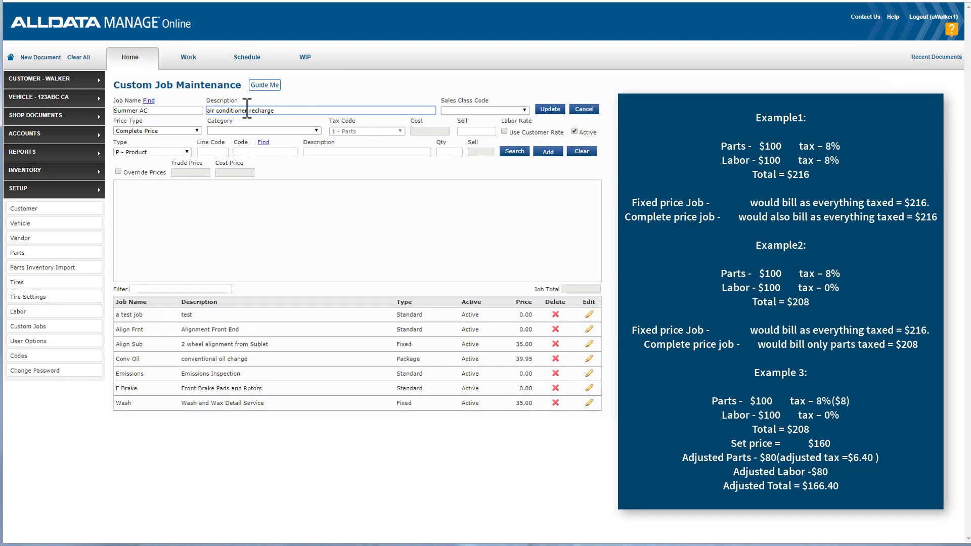
type(" summer")
left_click(476, 131)
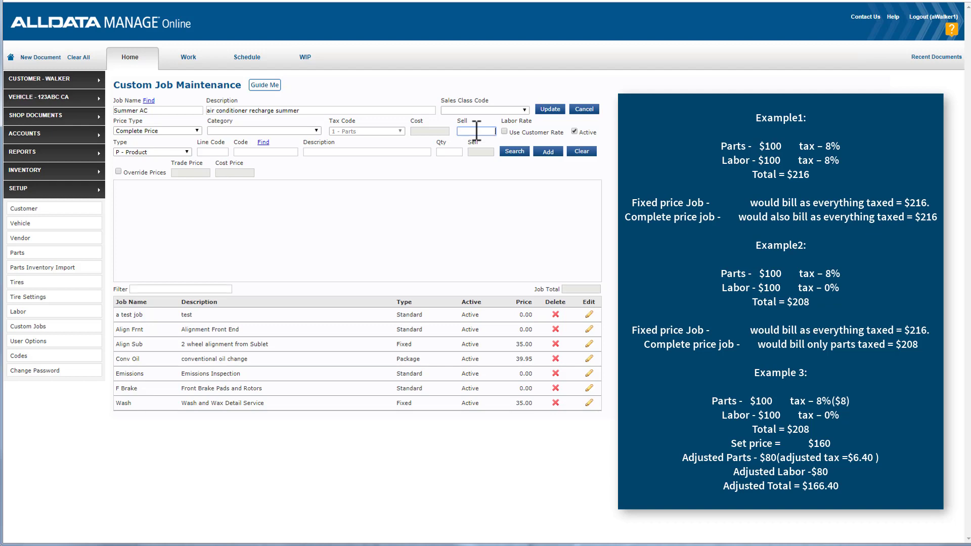
Step: Try the Standard, Package Price and Fixed Price types on the Summer AC job, then return to the estimate without saving
left_click(192, 129)
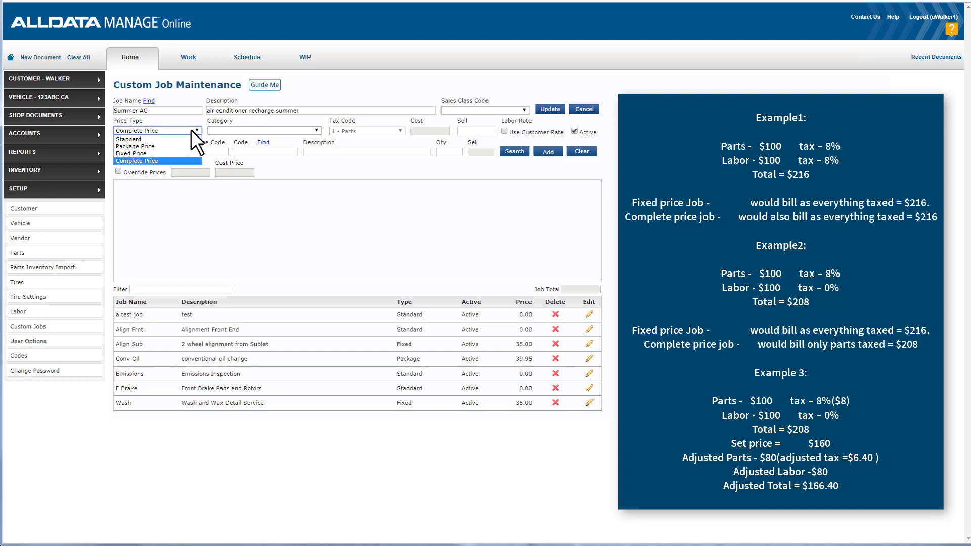
left_click(181, 138)
left_click(184, 129)
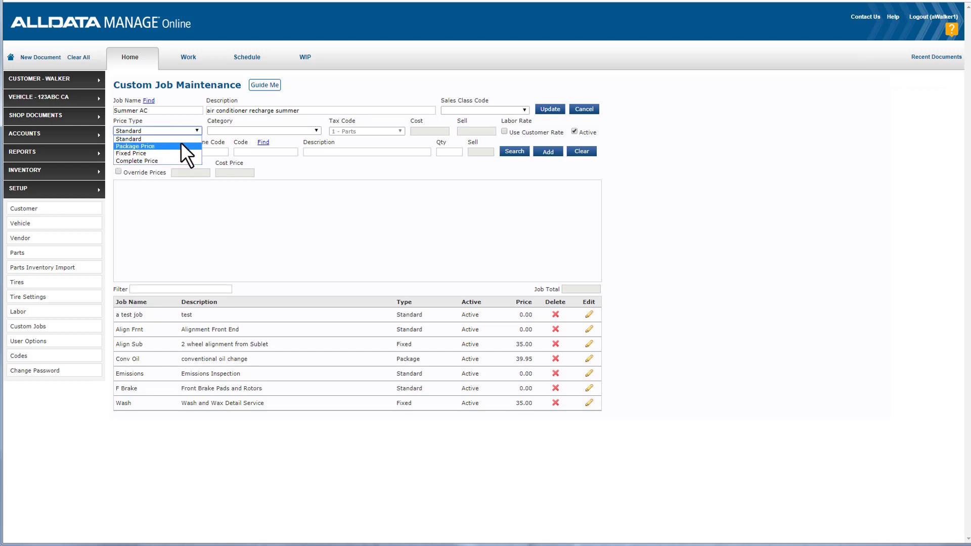
left_click(182, 147)
left_click(175, 131)
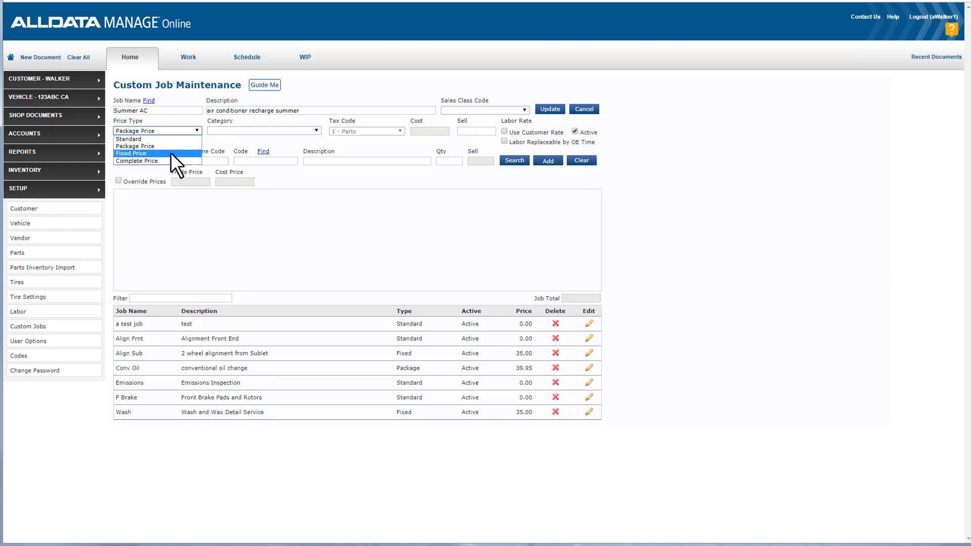
left_click(171, 152)
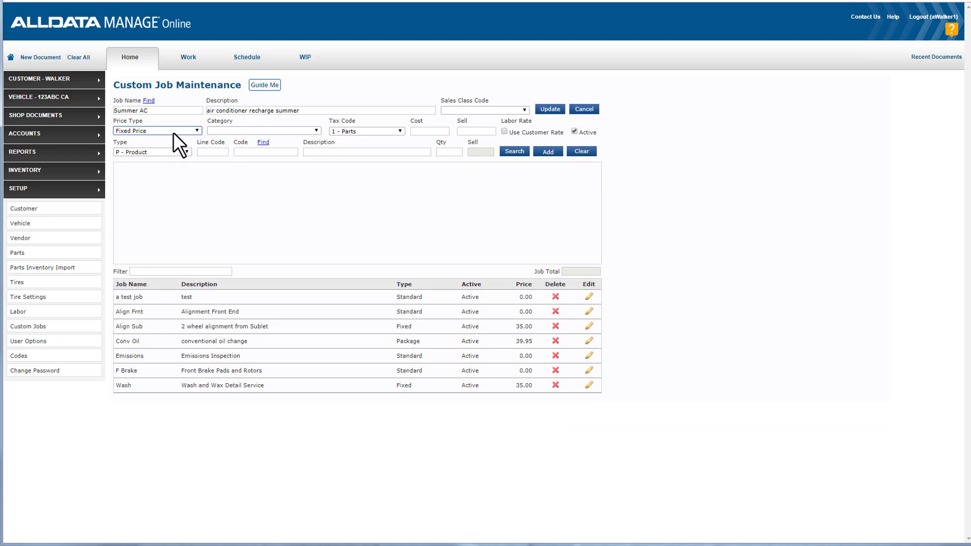
left_click(188, 58)
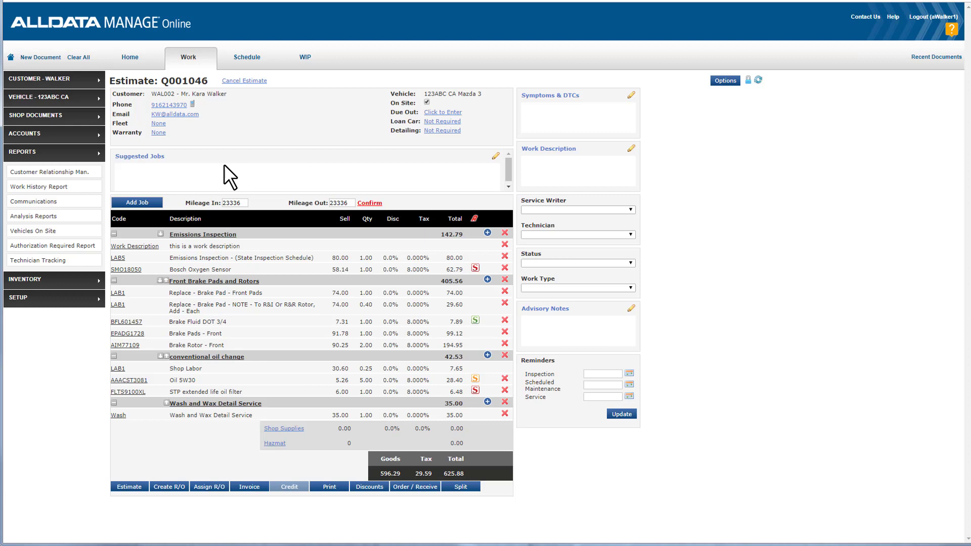
Step: Reopen custom job maintenance, review the Standard price type's fields, and return to the estimate
left_click(81, 301)
left_click(23, 327)
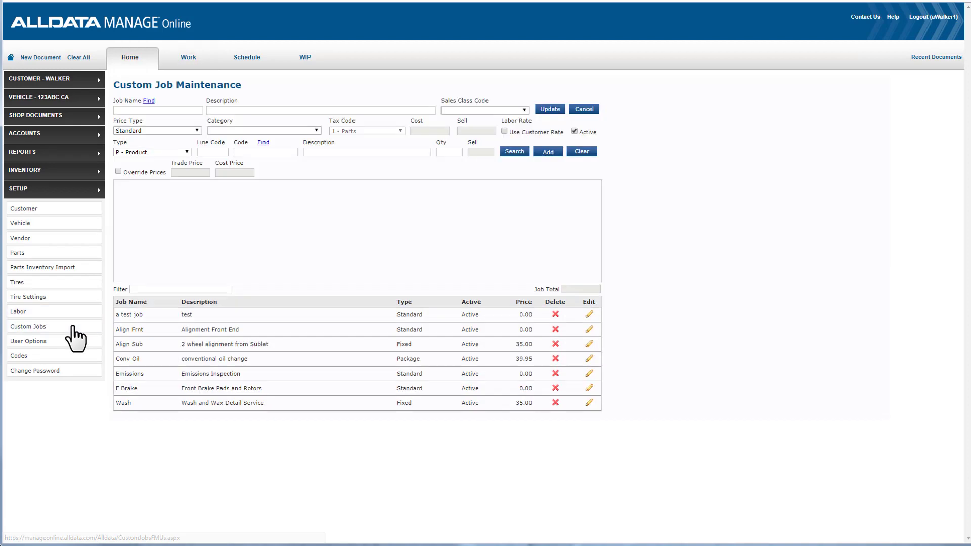
left_click(184, 131)
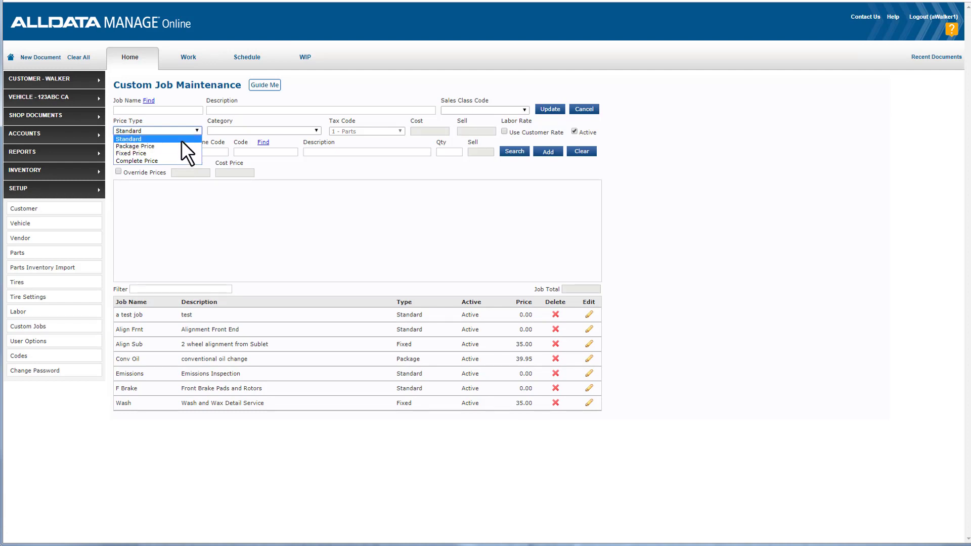
left_click(181, 139)
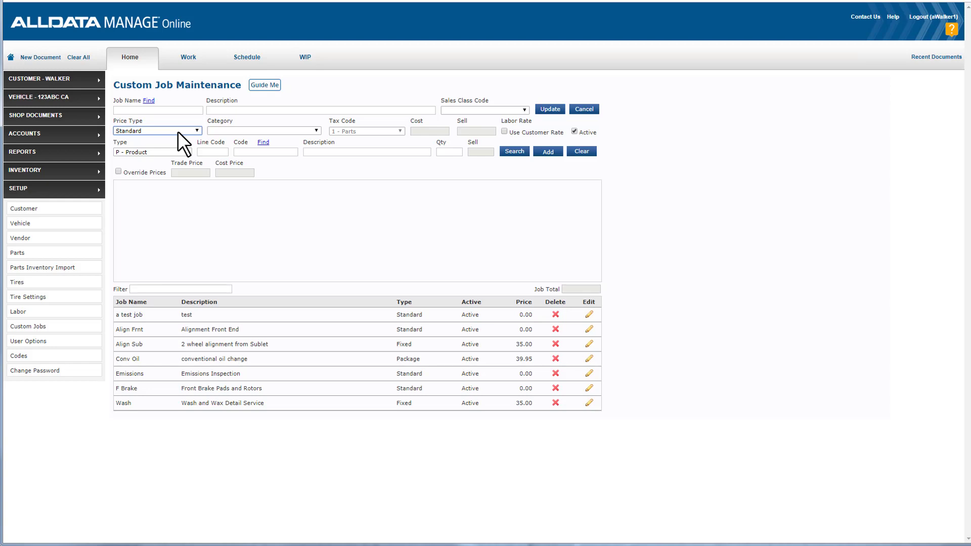
left_click(188, 58)
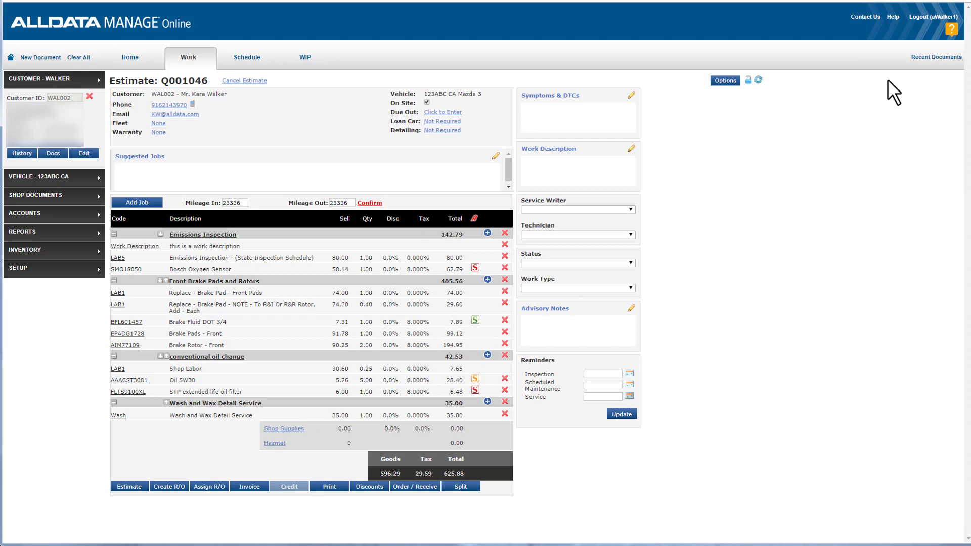
Step: Open the Custom Jobs setup guidance from the Workflow Setup topics in the interactive help
left_click(950, 31)
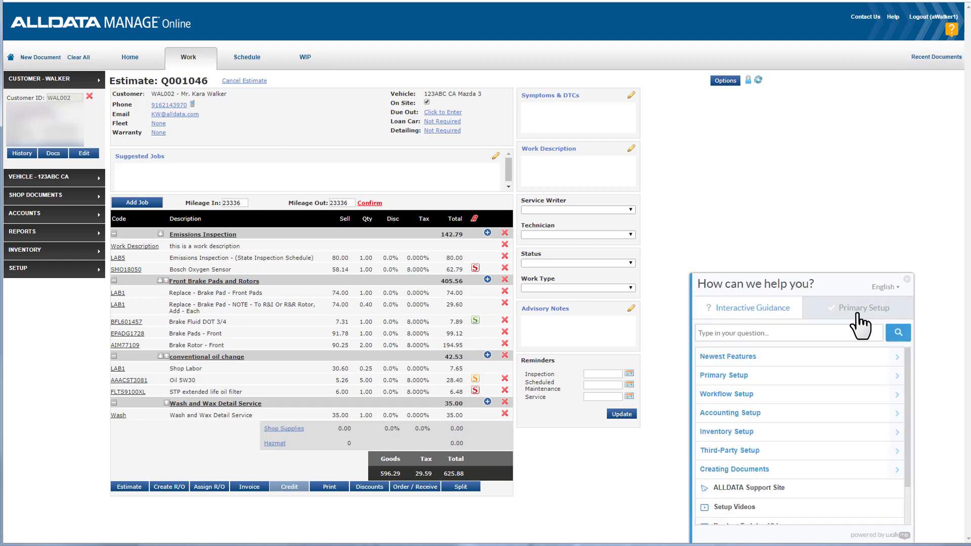
left_click(743, 398)
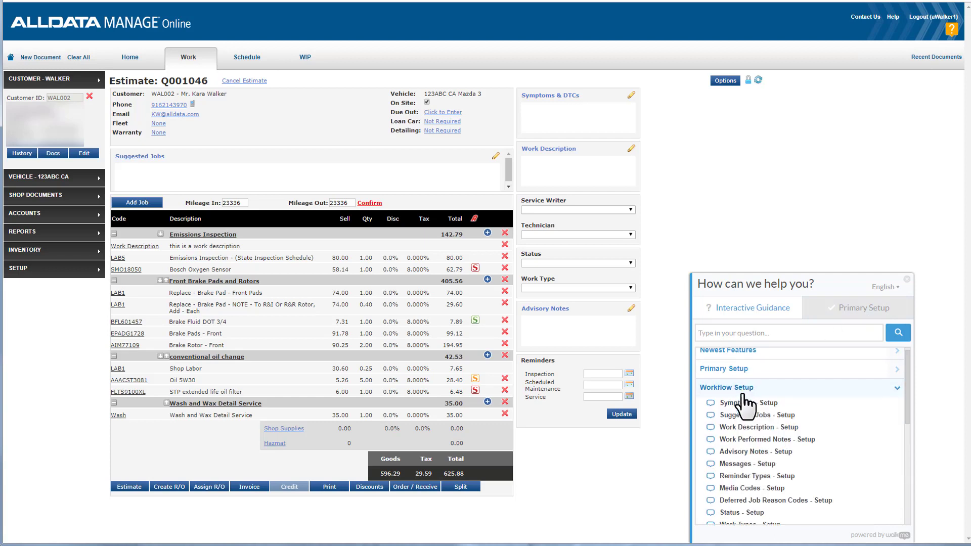
scroll(910, 419, "down", 3)
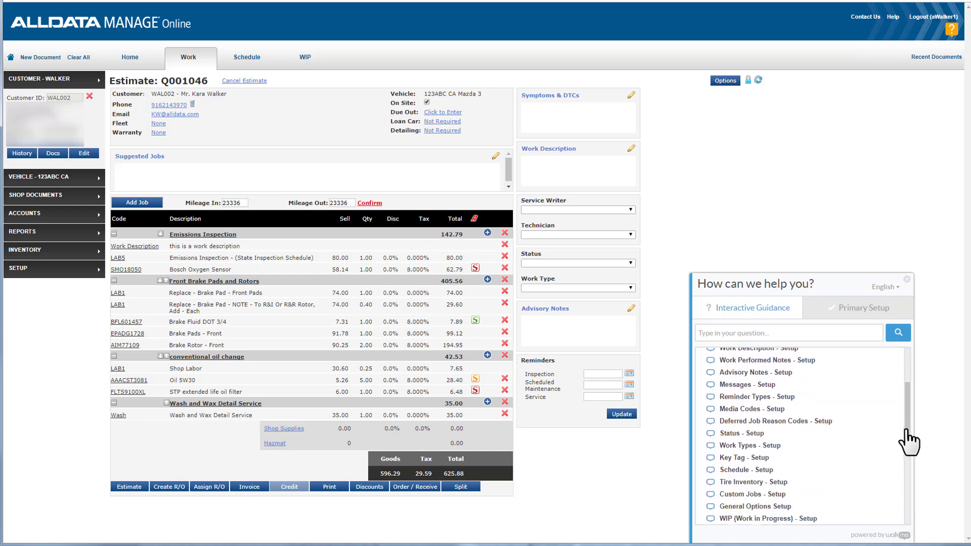
left_click(768, 439)
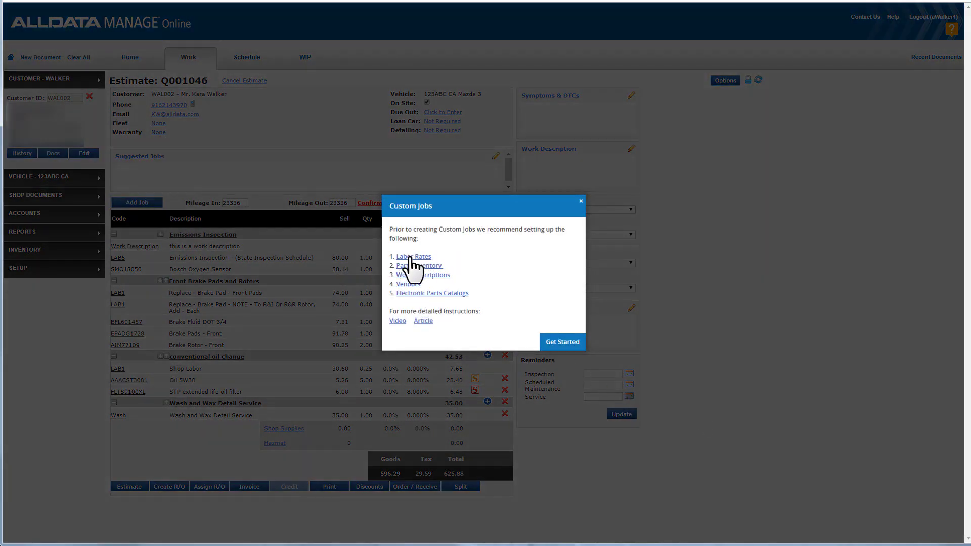
Step: Start the Custom Jobs walkthrough and follow its prompts to open custom job maintenance
left_click(560, 344)
left_click(56, 268)
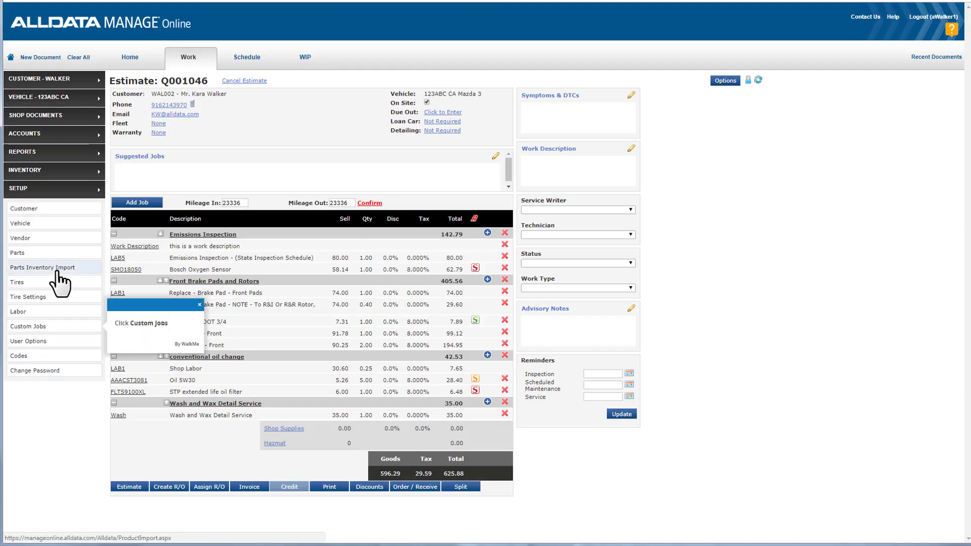
left_click(53, 327)
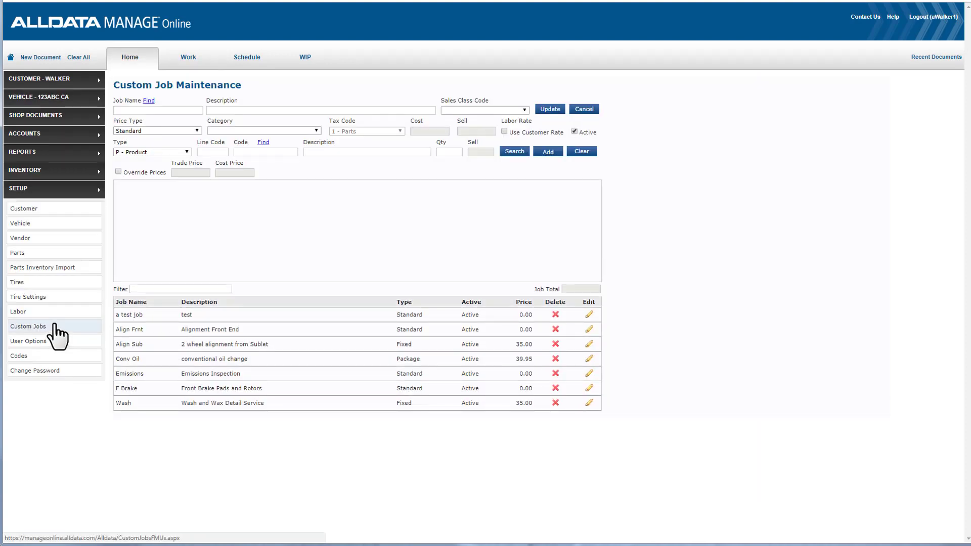